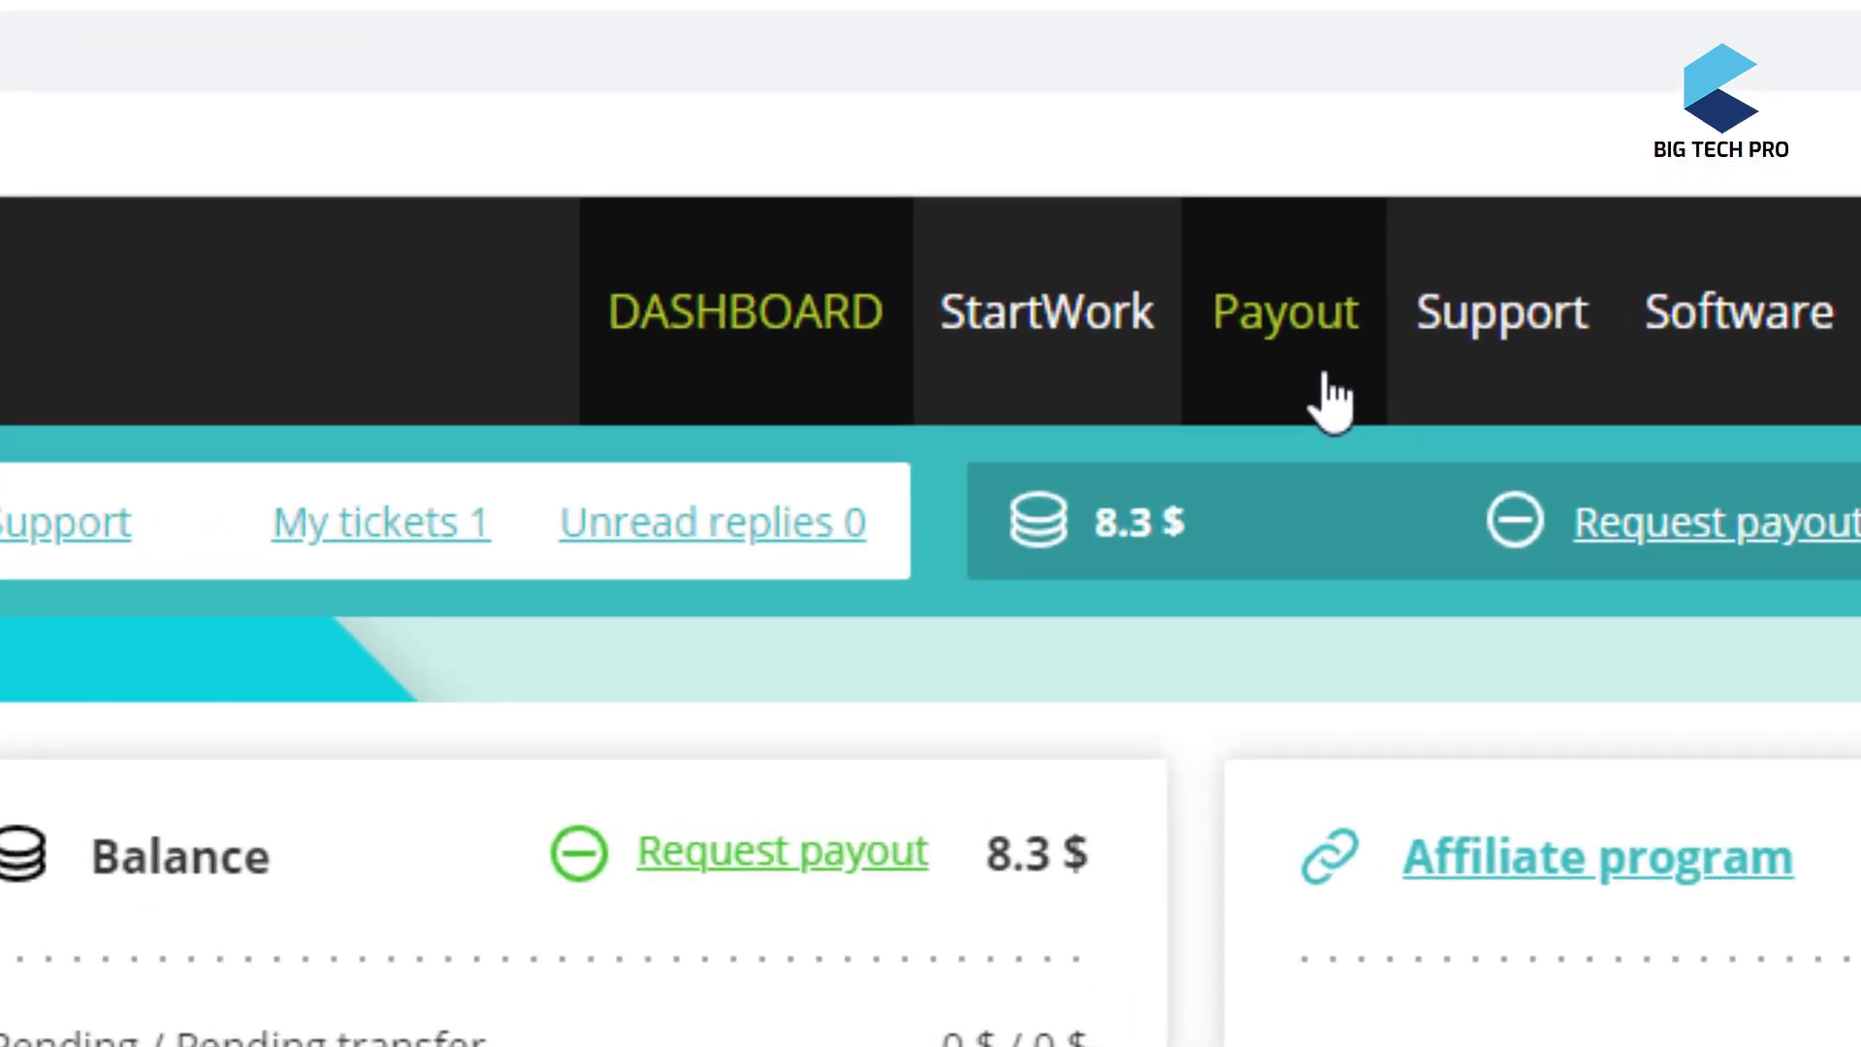
- Go to the Payout page and highlight the 8.3 $ available funds and the BITCOIN payout wallet
left_click(1330, 399)
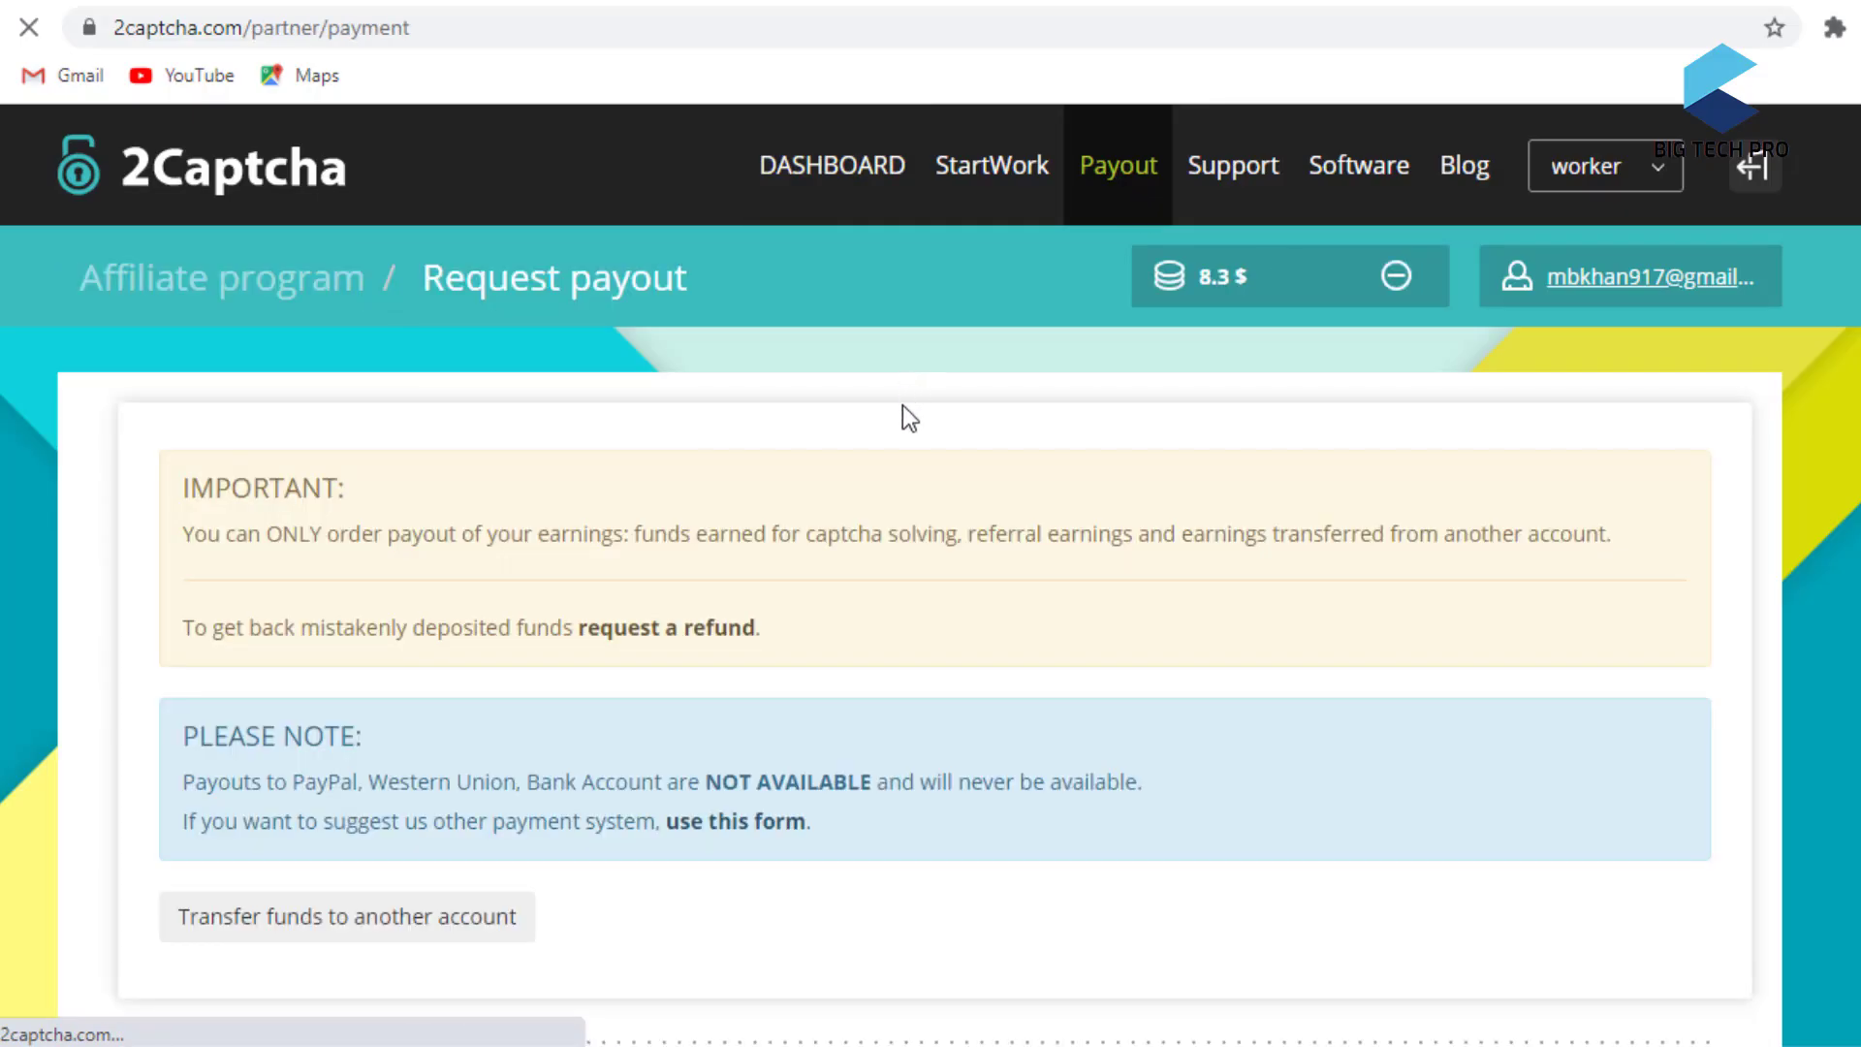
scroll(904, 433, "down", 9)
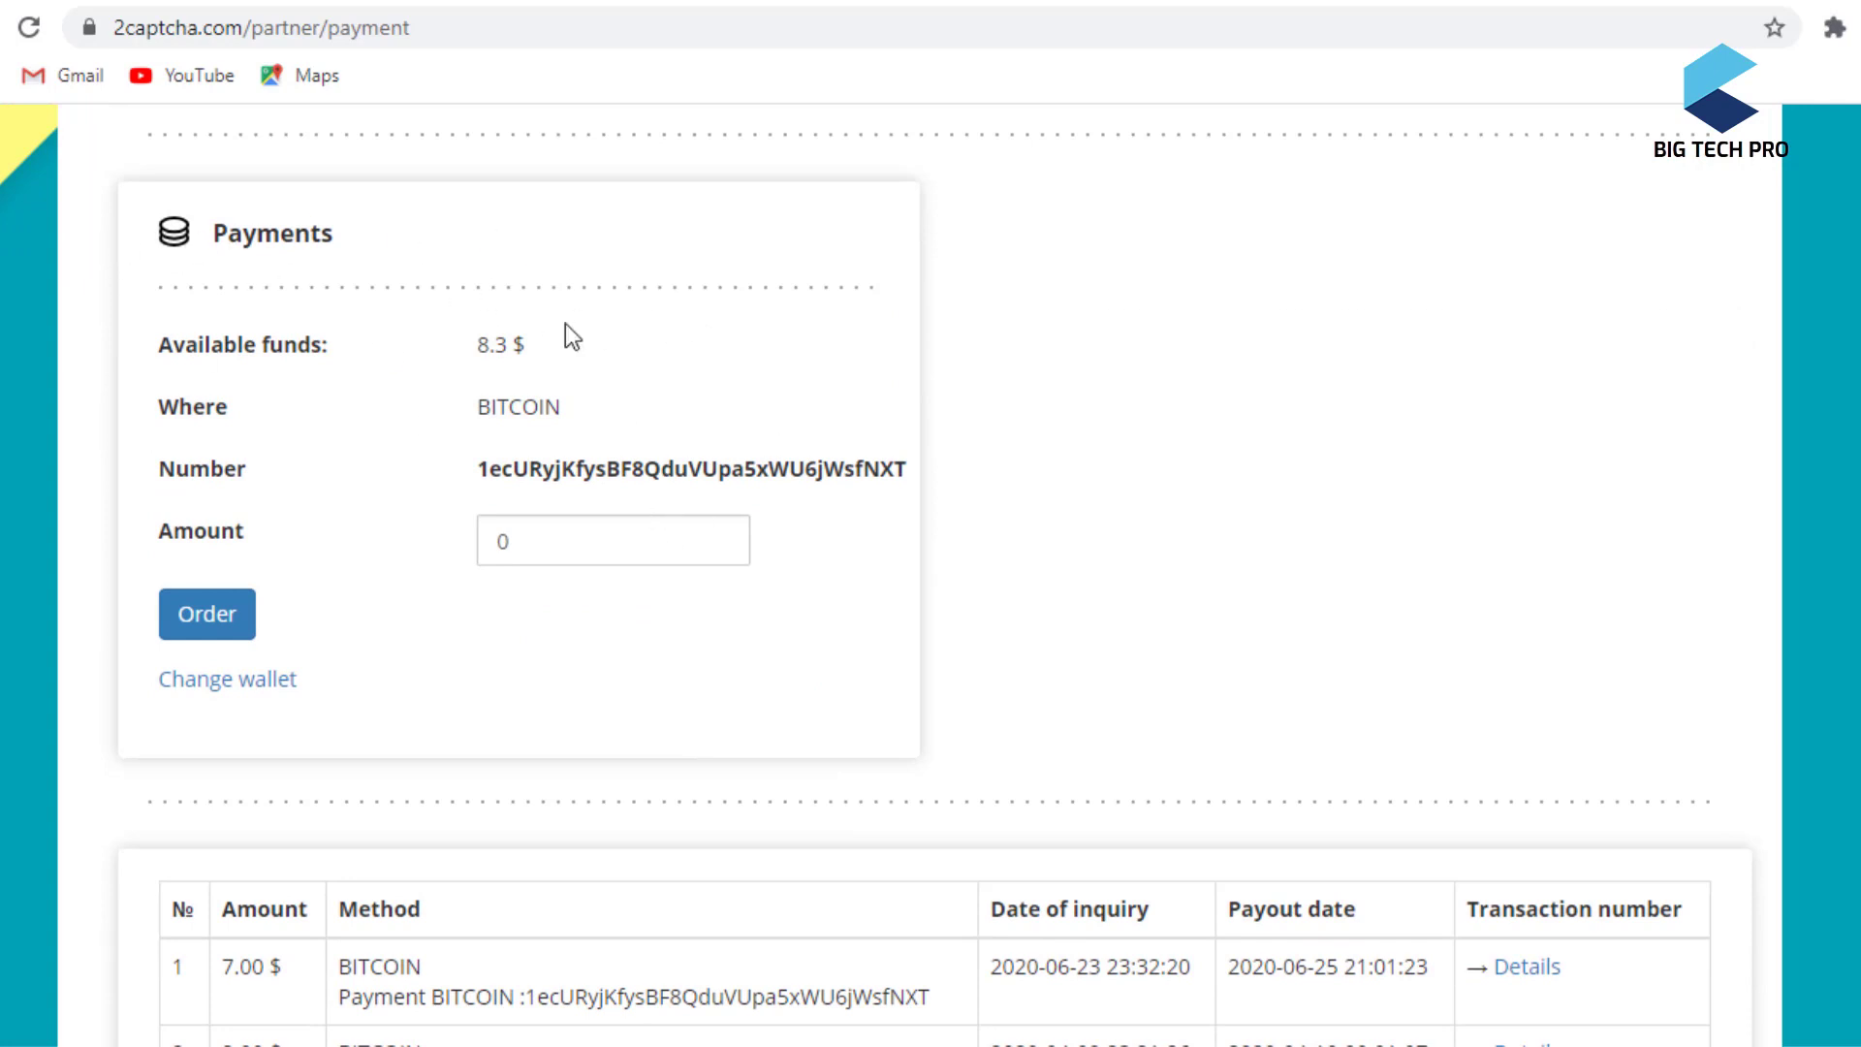
scroll(569, 333, "down", 3)
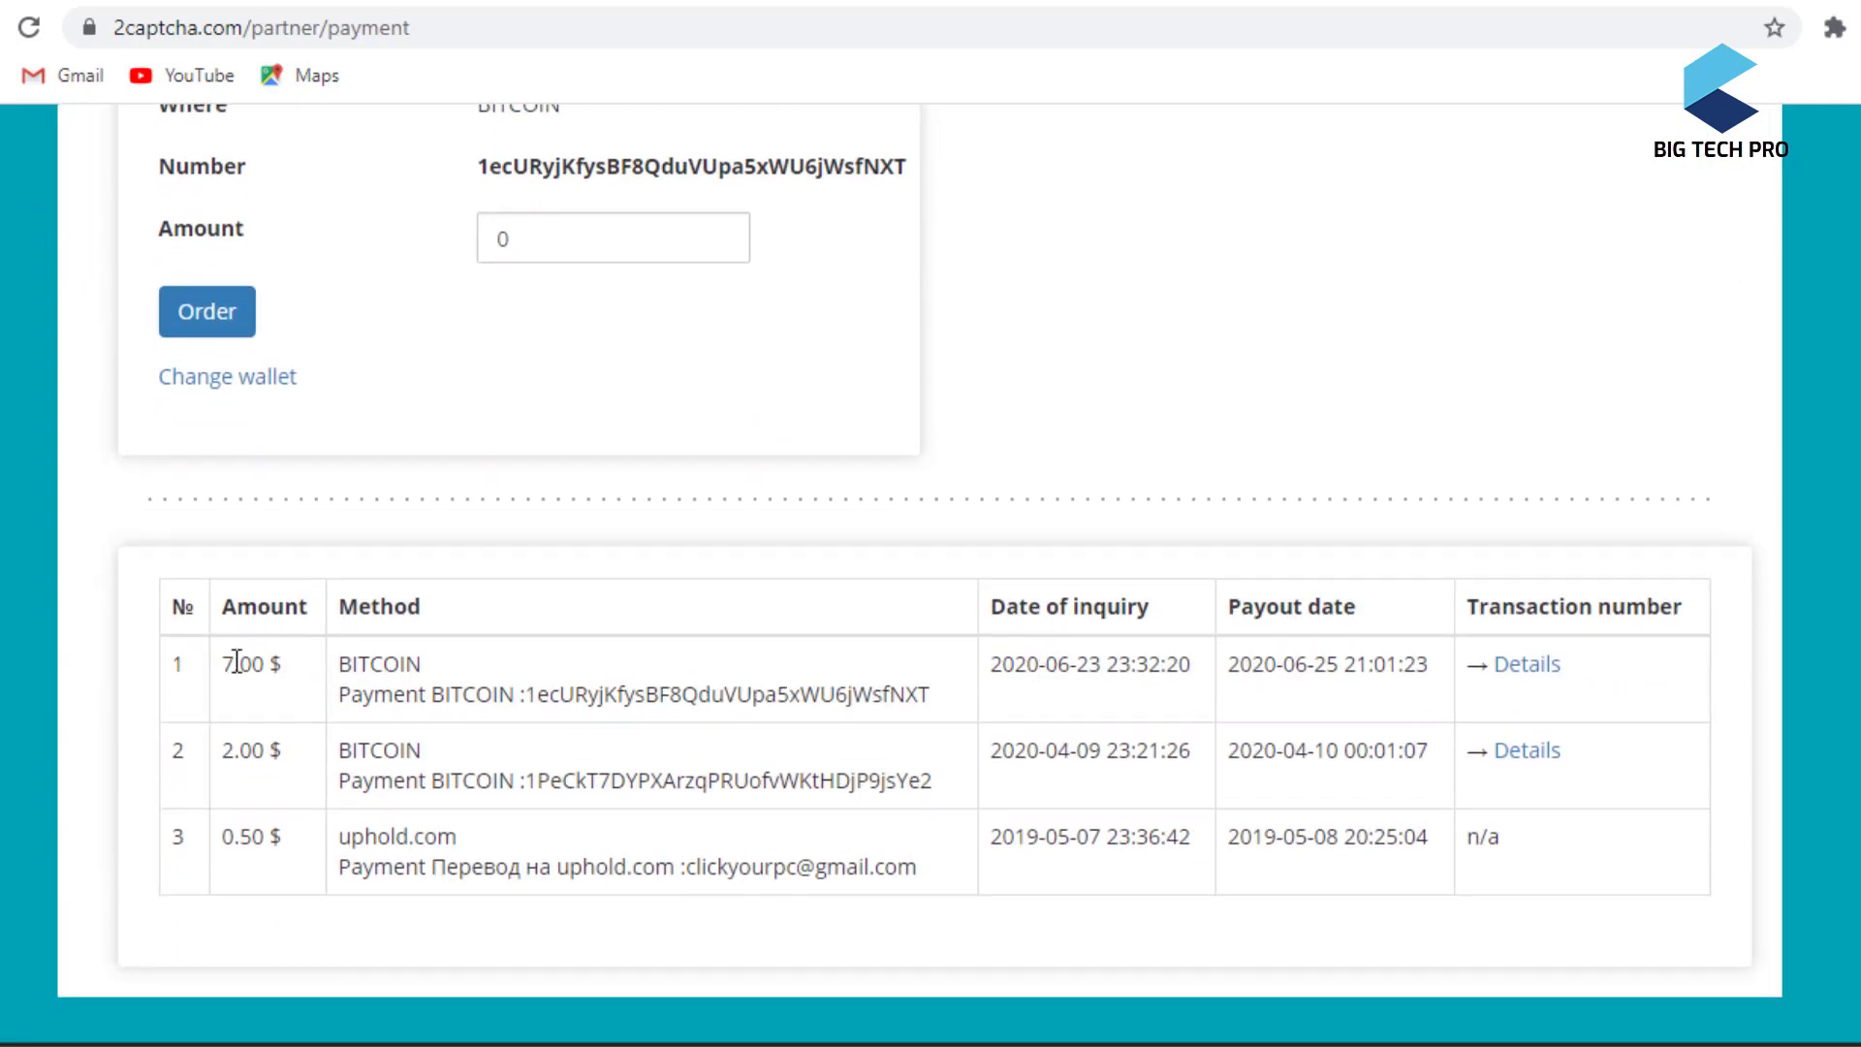
scroll(1108, 441, "up", 1)
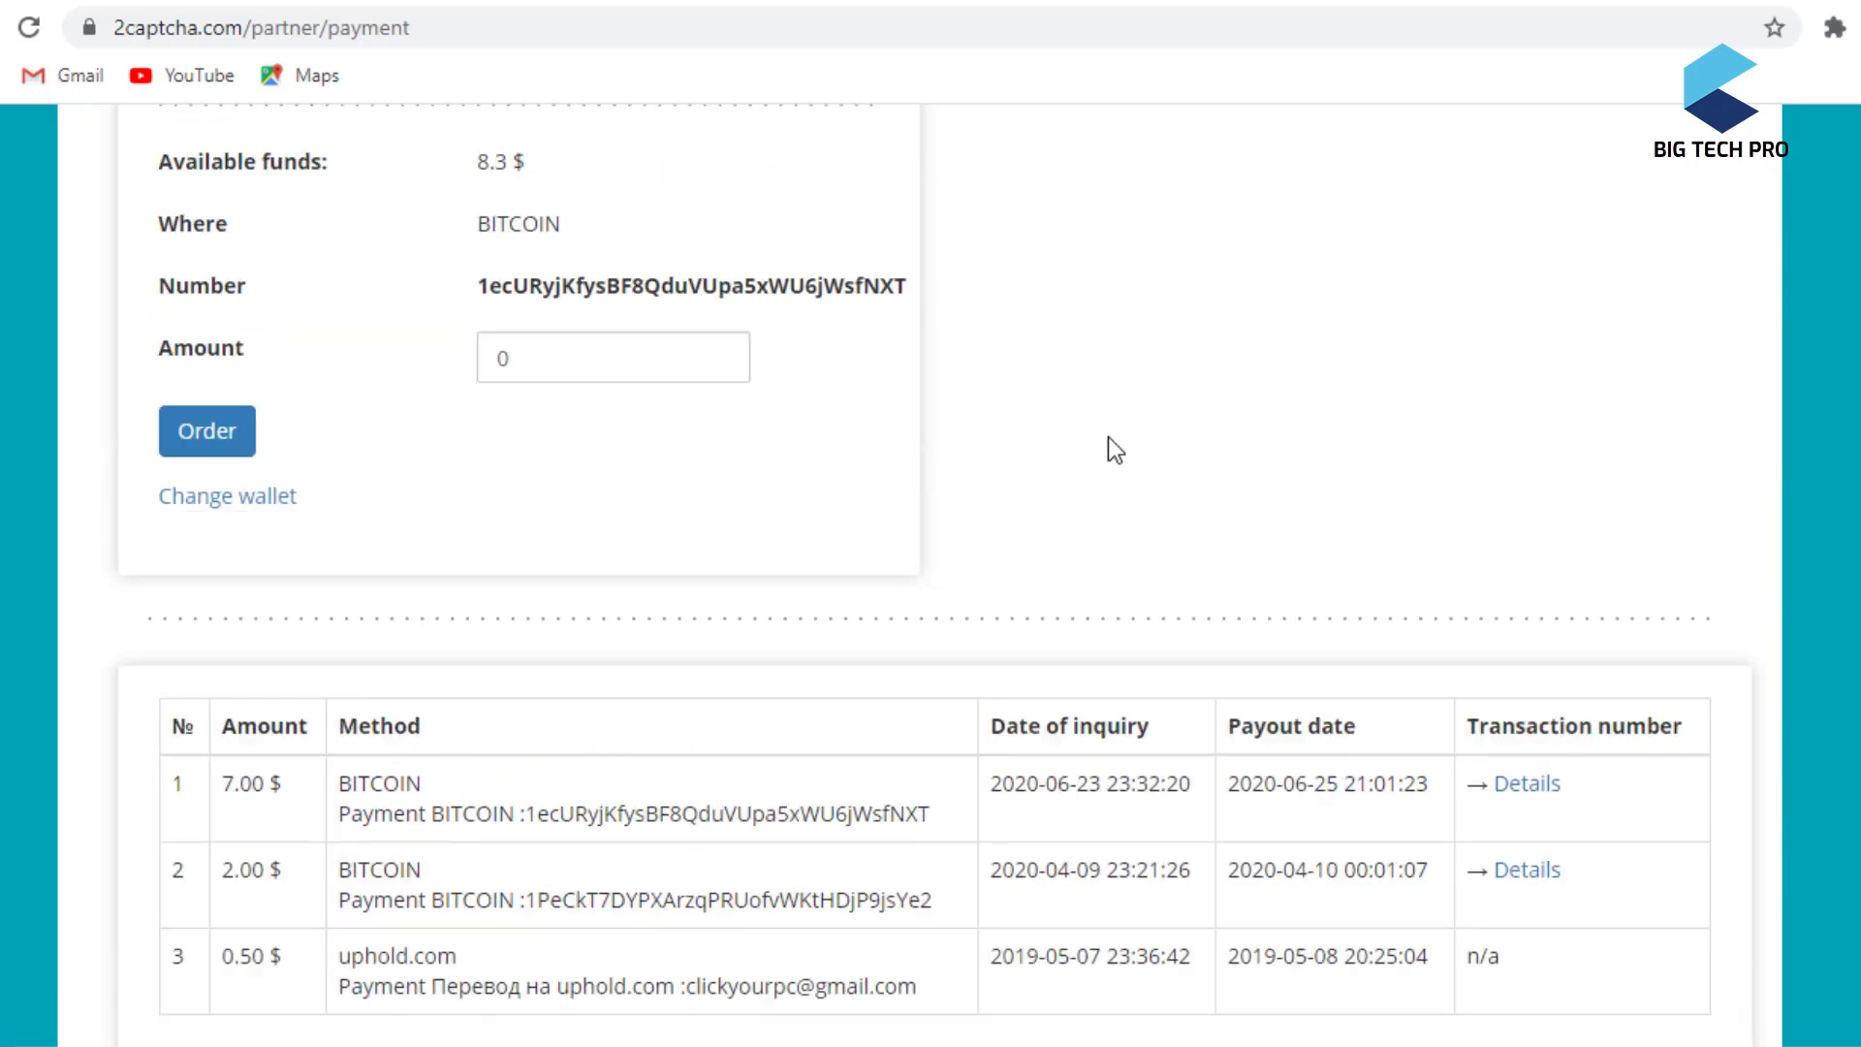
scroll(1108, 441, "up", 1)
scroll(1108, 436, "up", 2)
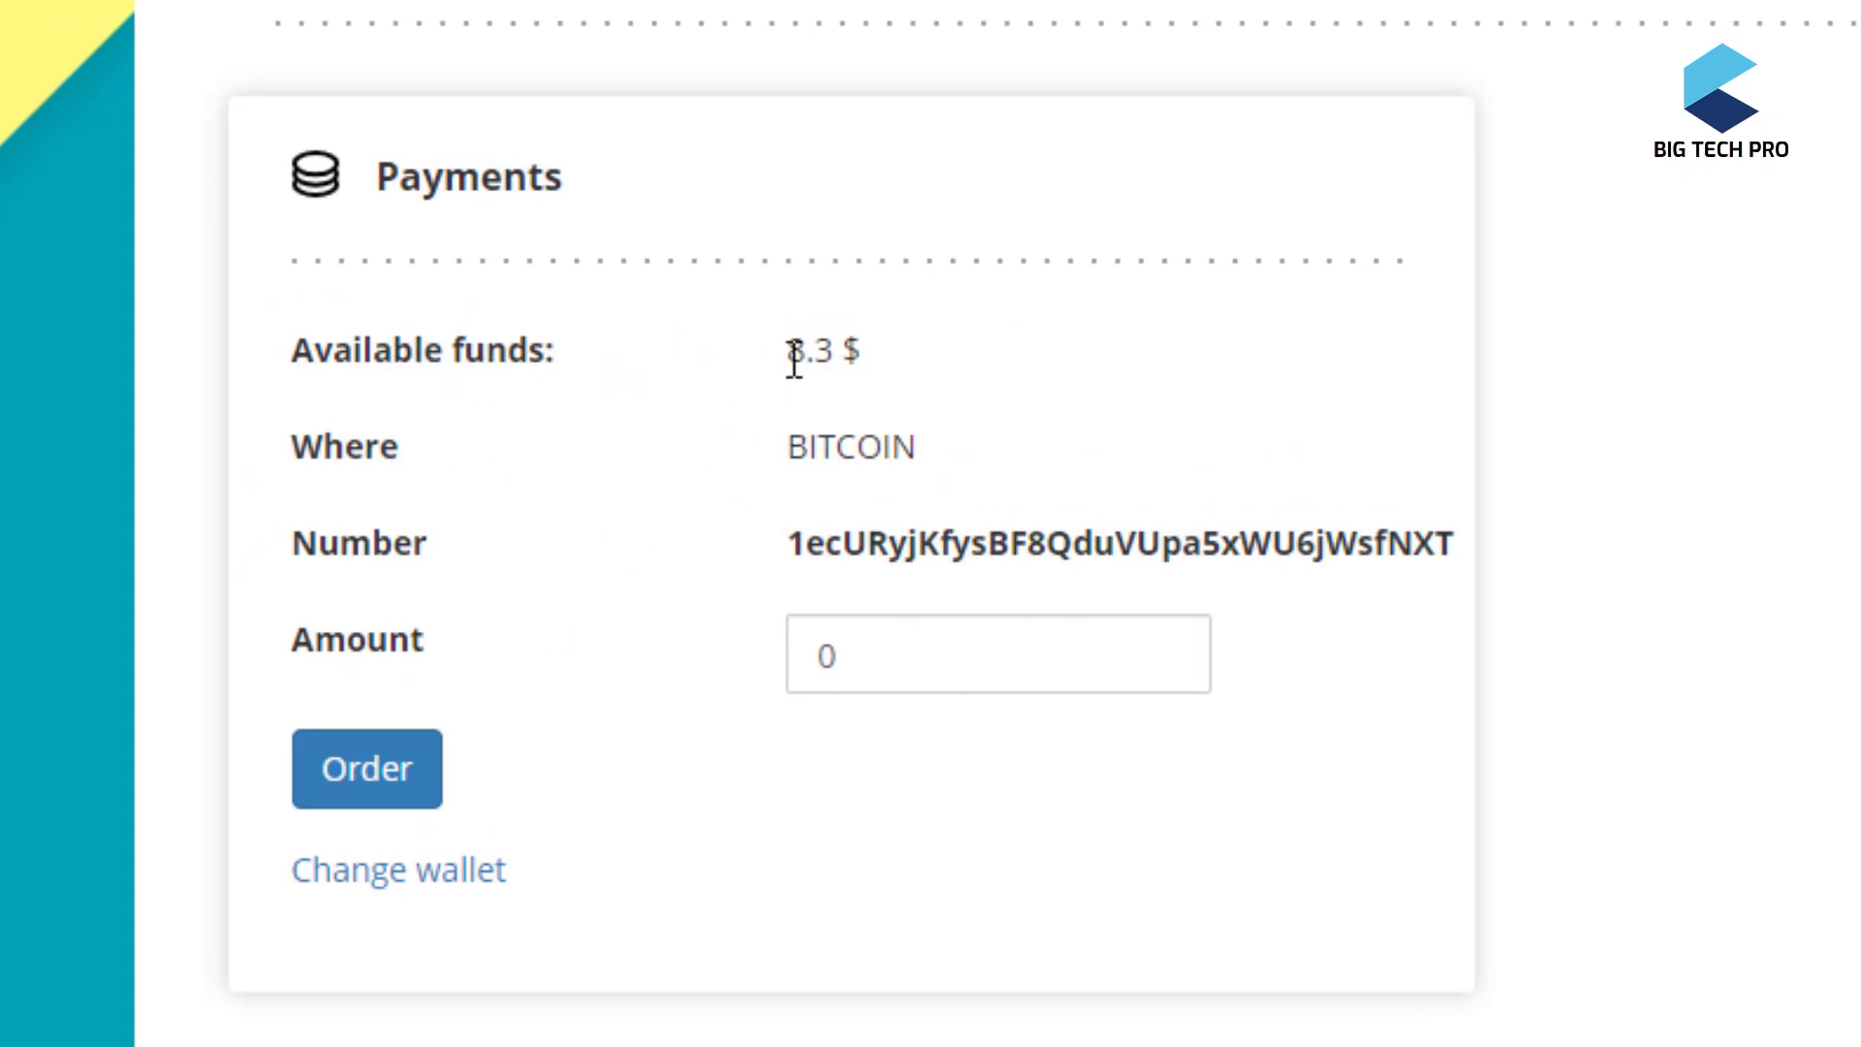
left_click_drag(787, 352, 954, 357)
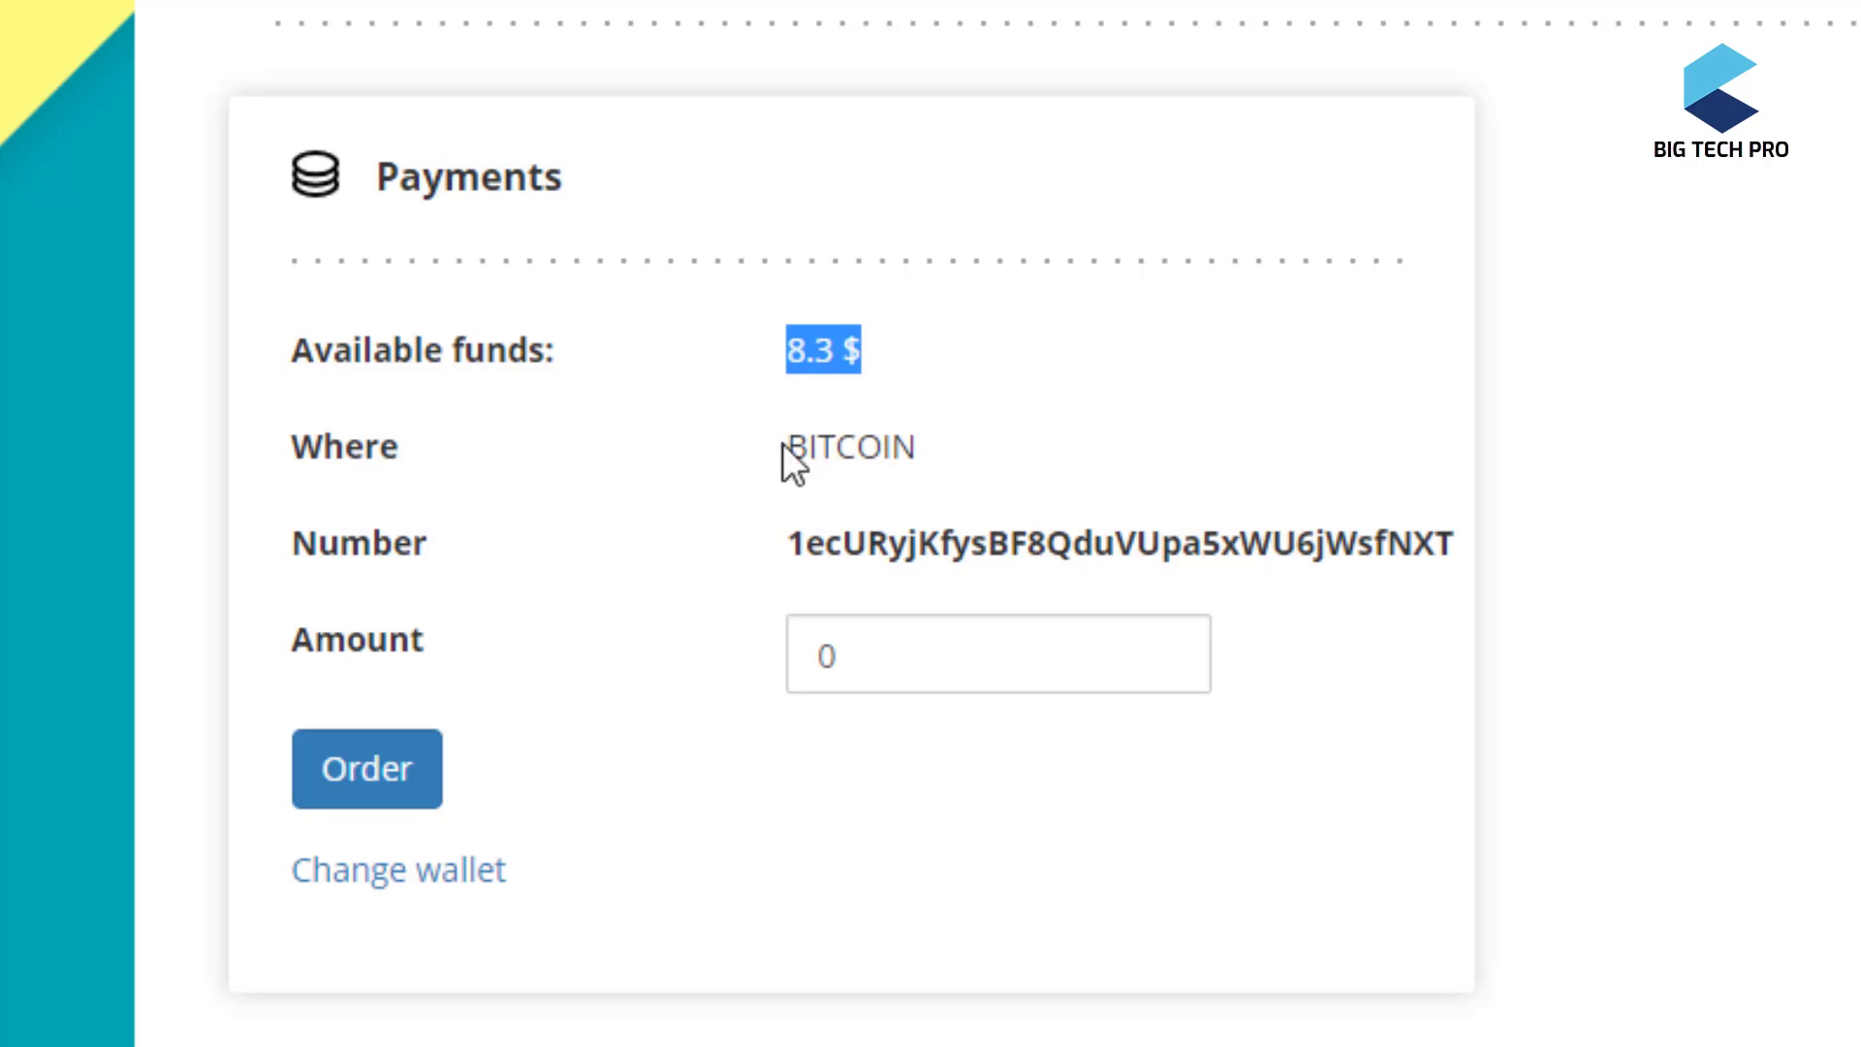
left_click_drag(784, 444, 945, 439)
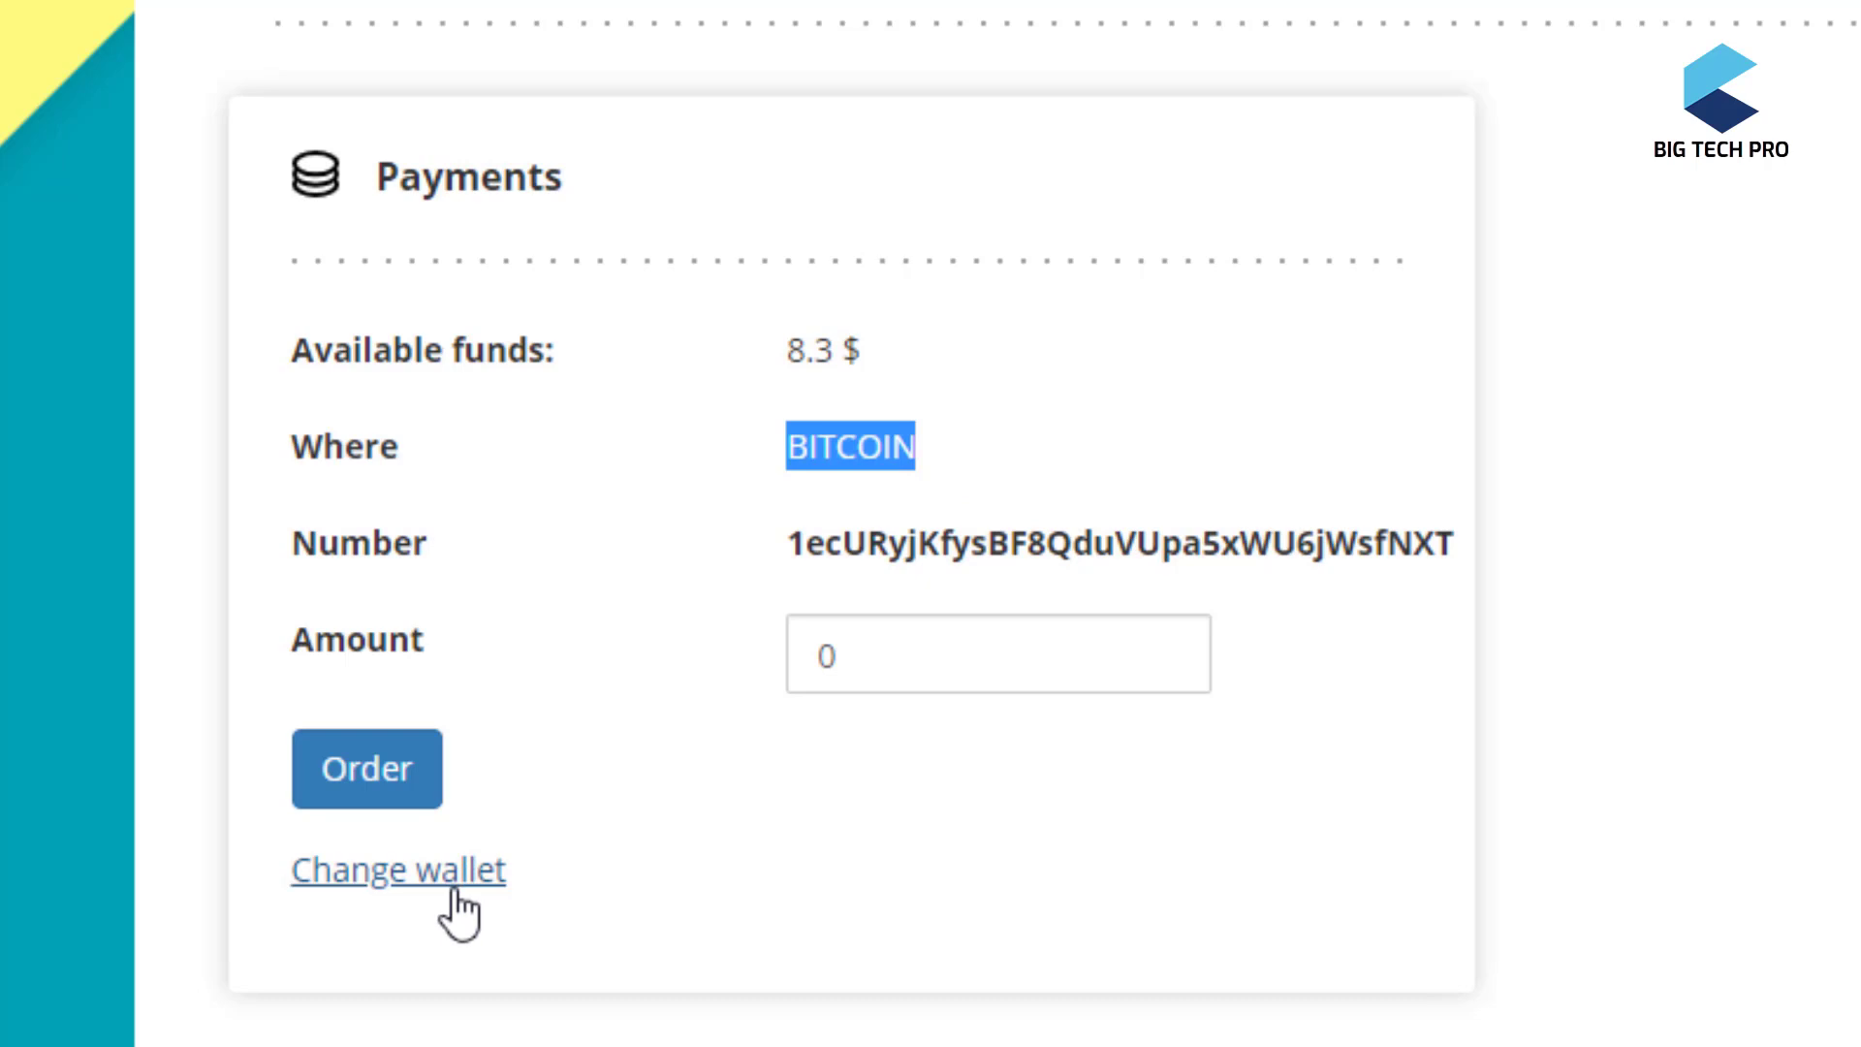
- On the Change wallet page, pick Payeer as the new purse and focus the Purse field
left_click(452, 893)
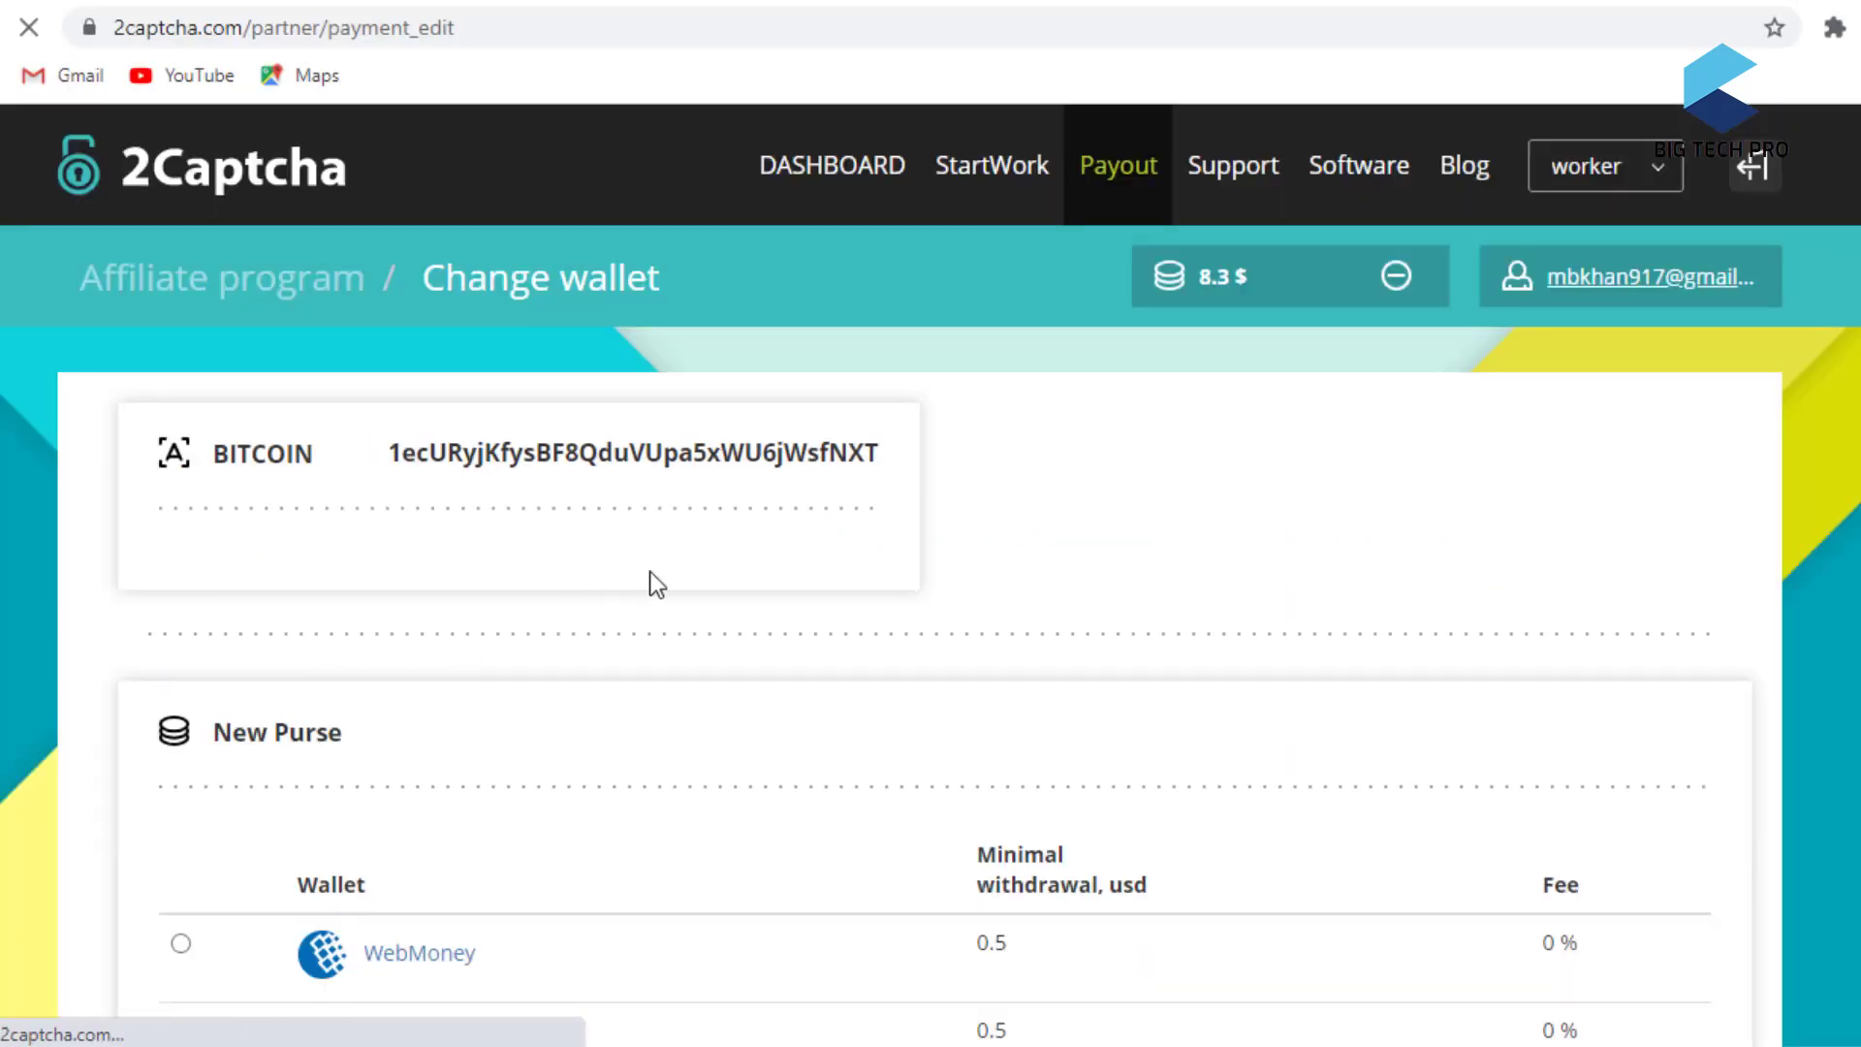
scroll(678, 572, "down", 6)
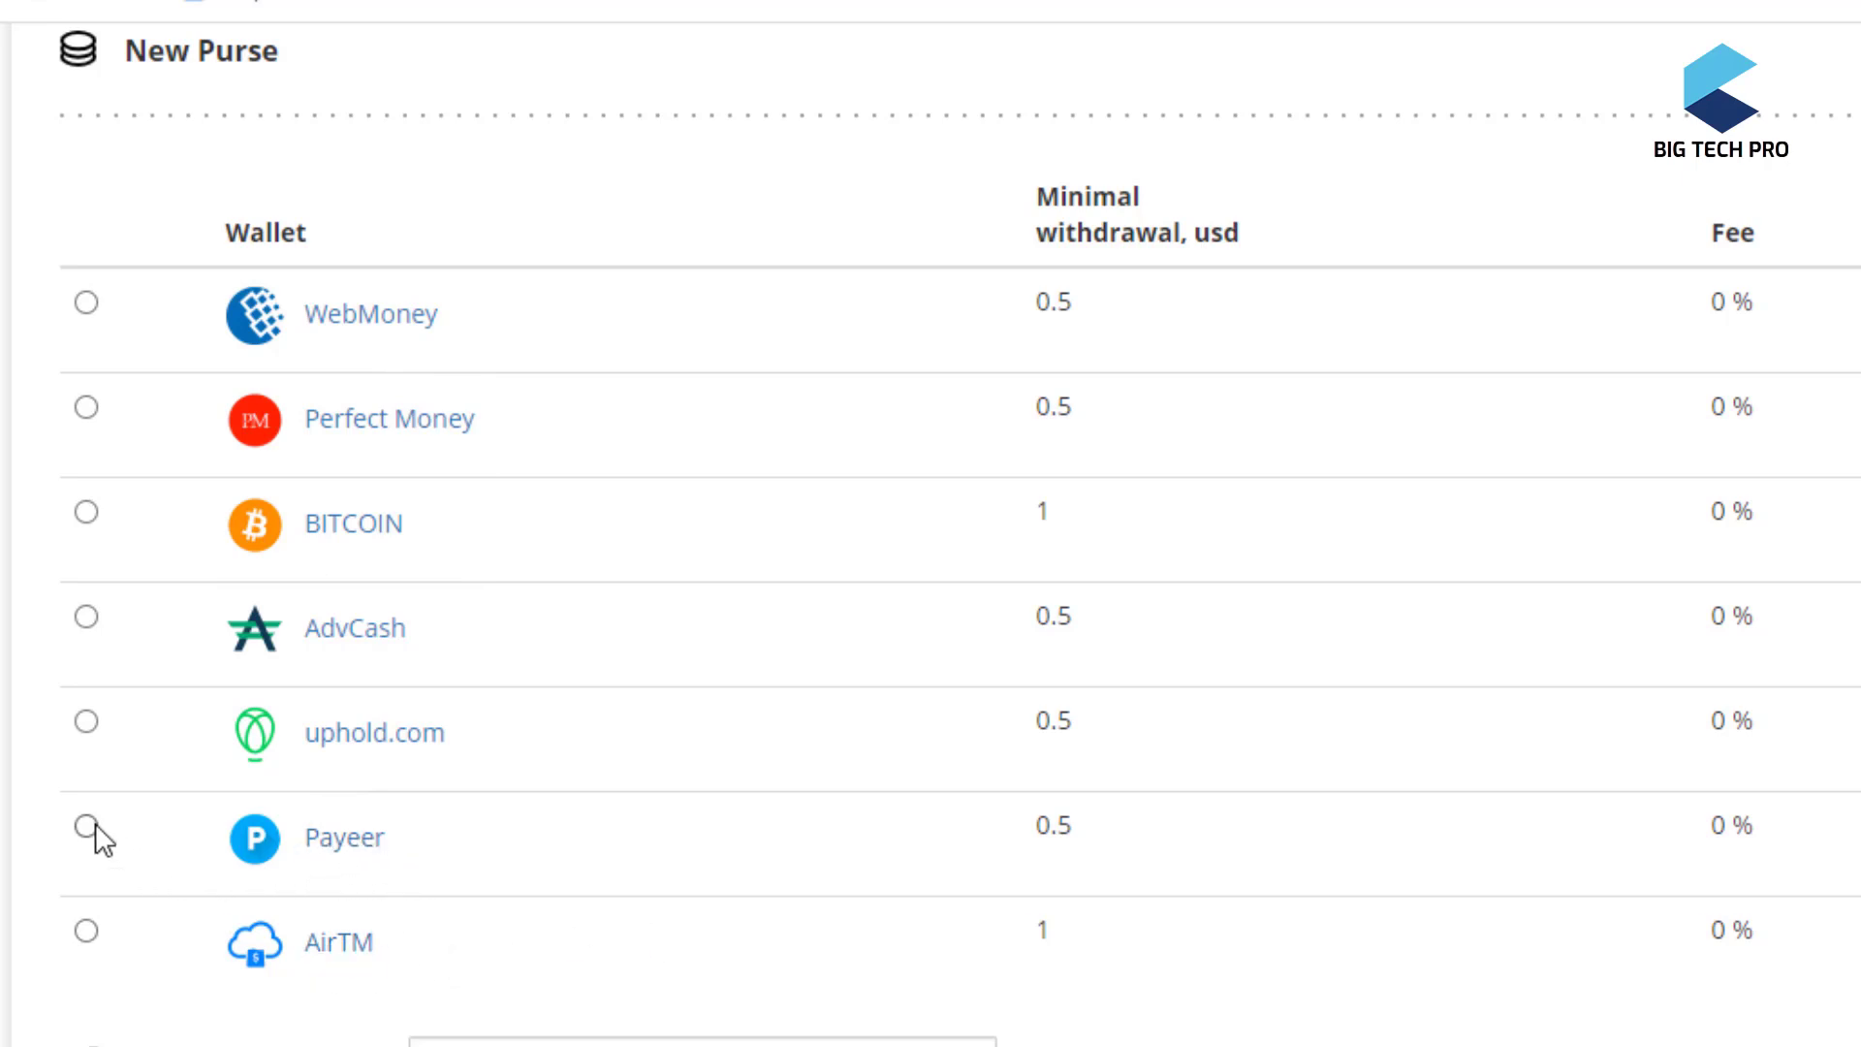
scroll(1004, 969, "down", 2)
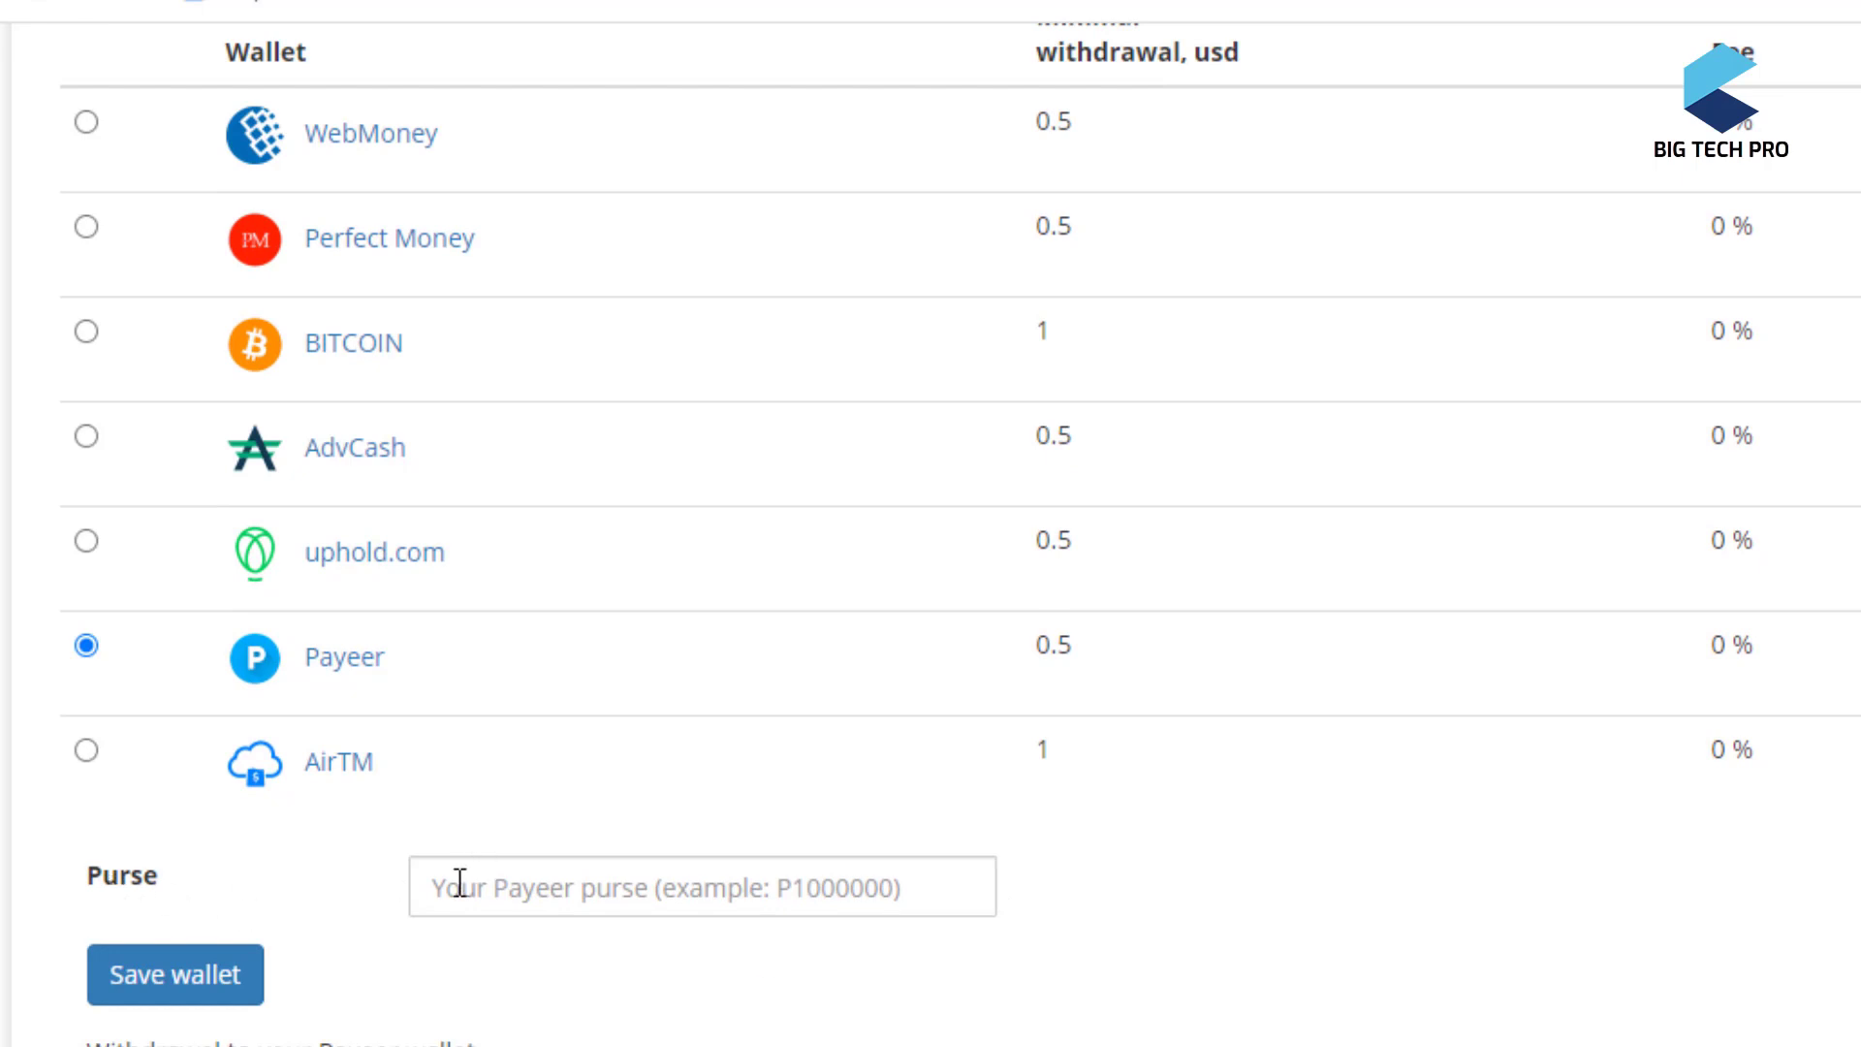
left_click(462, 883)
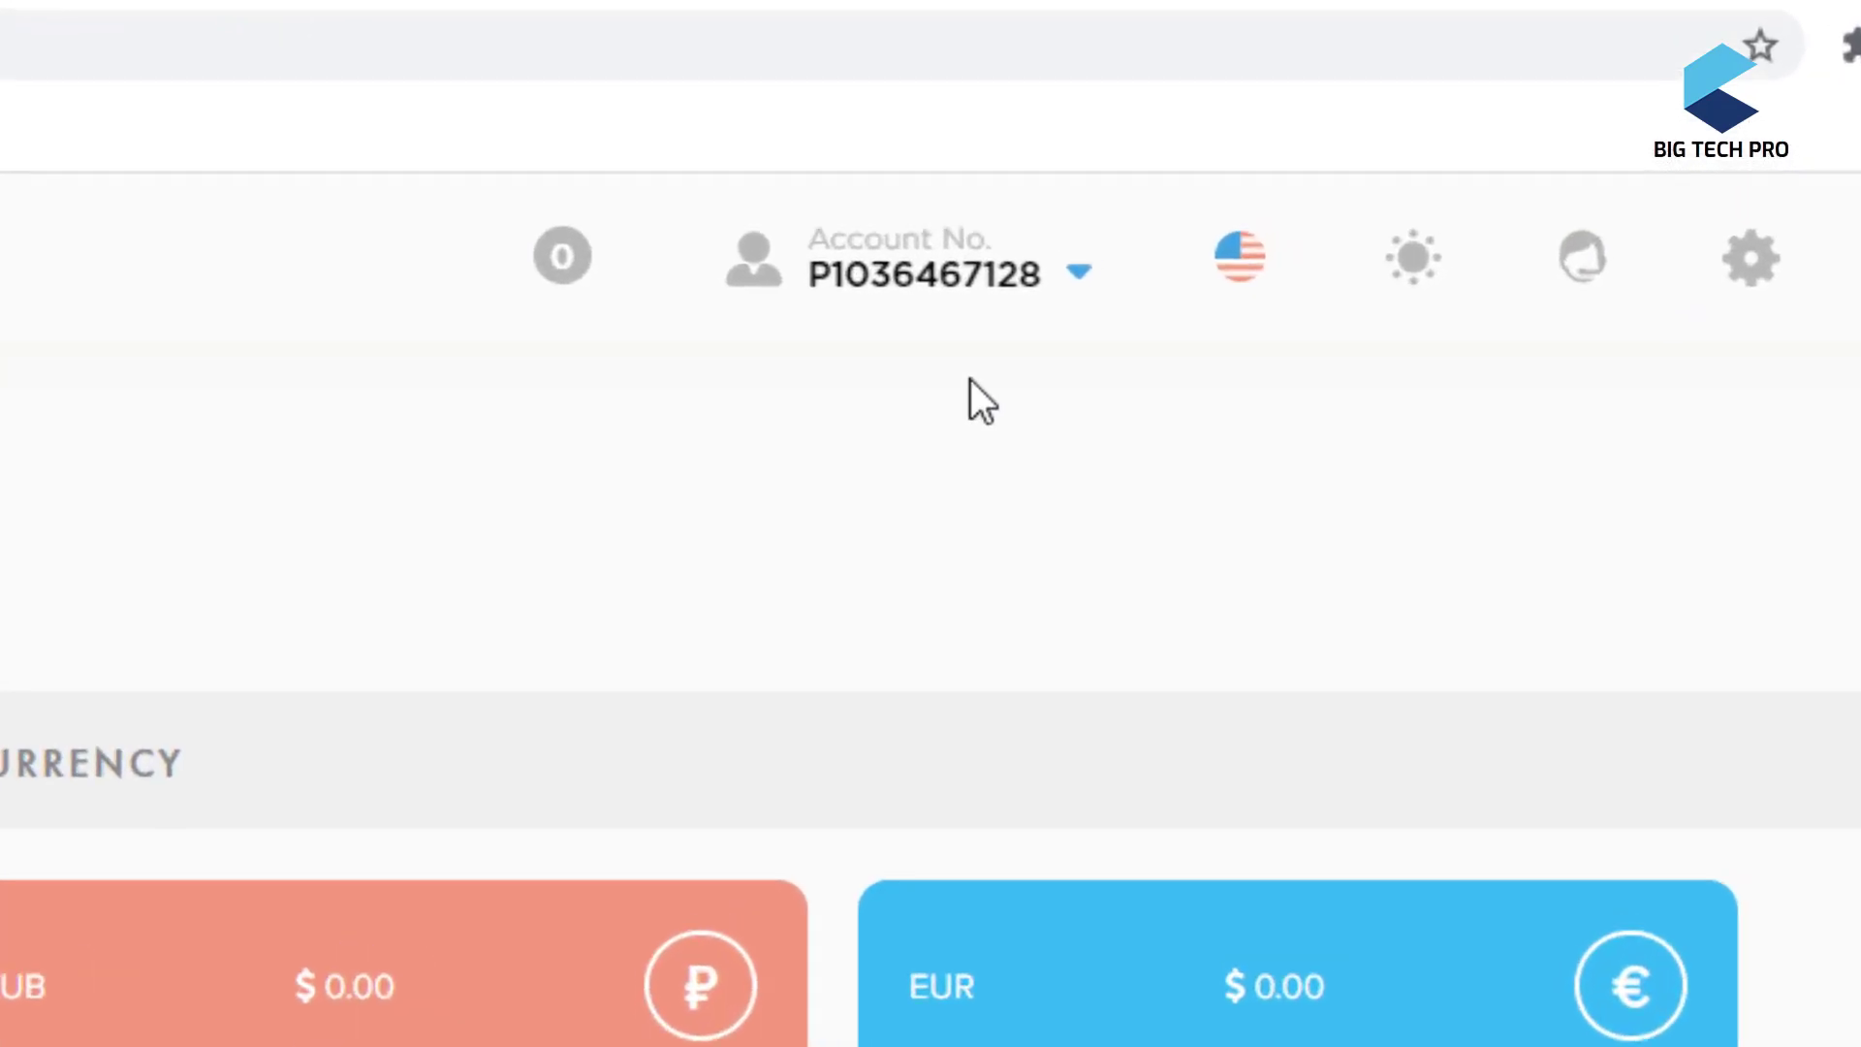
- Copy the Payeer account number from the account details dropdown
left_click(1364, 163)
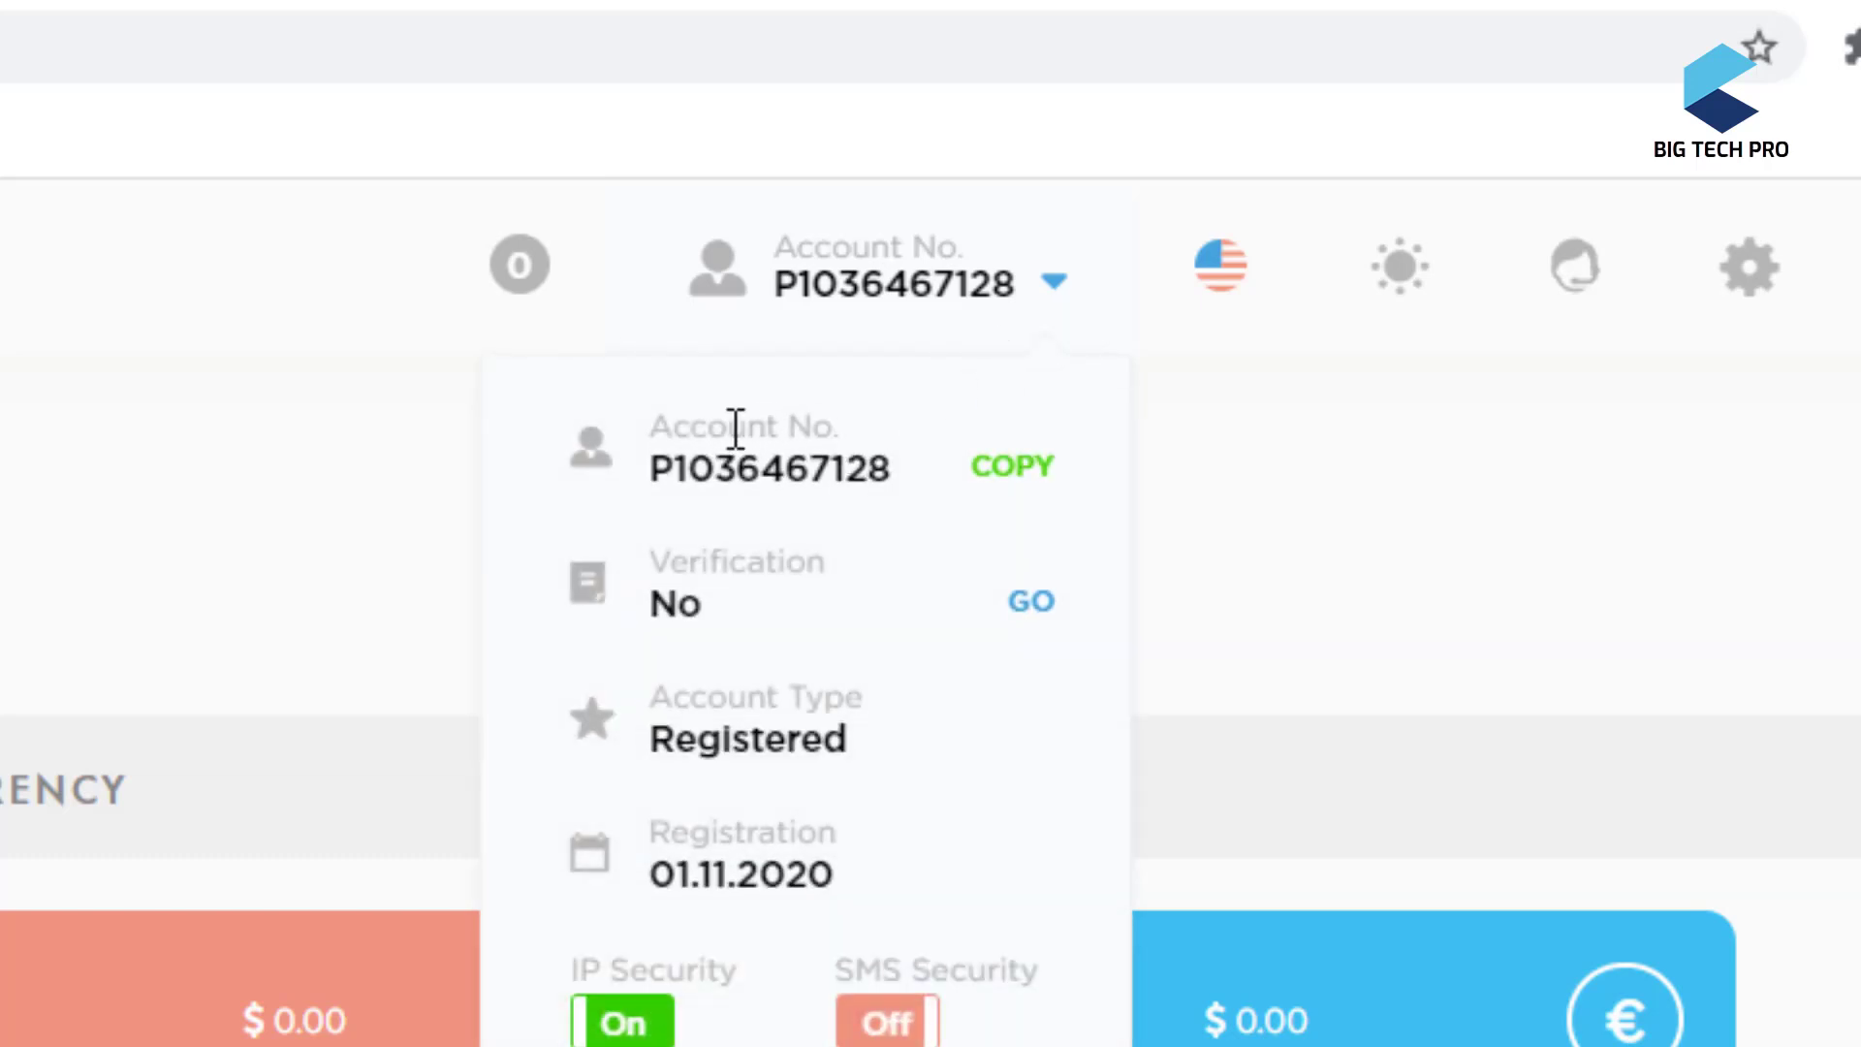
left_click(1015, 466)
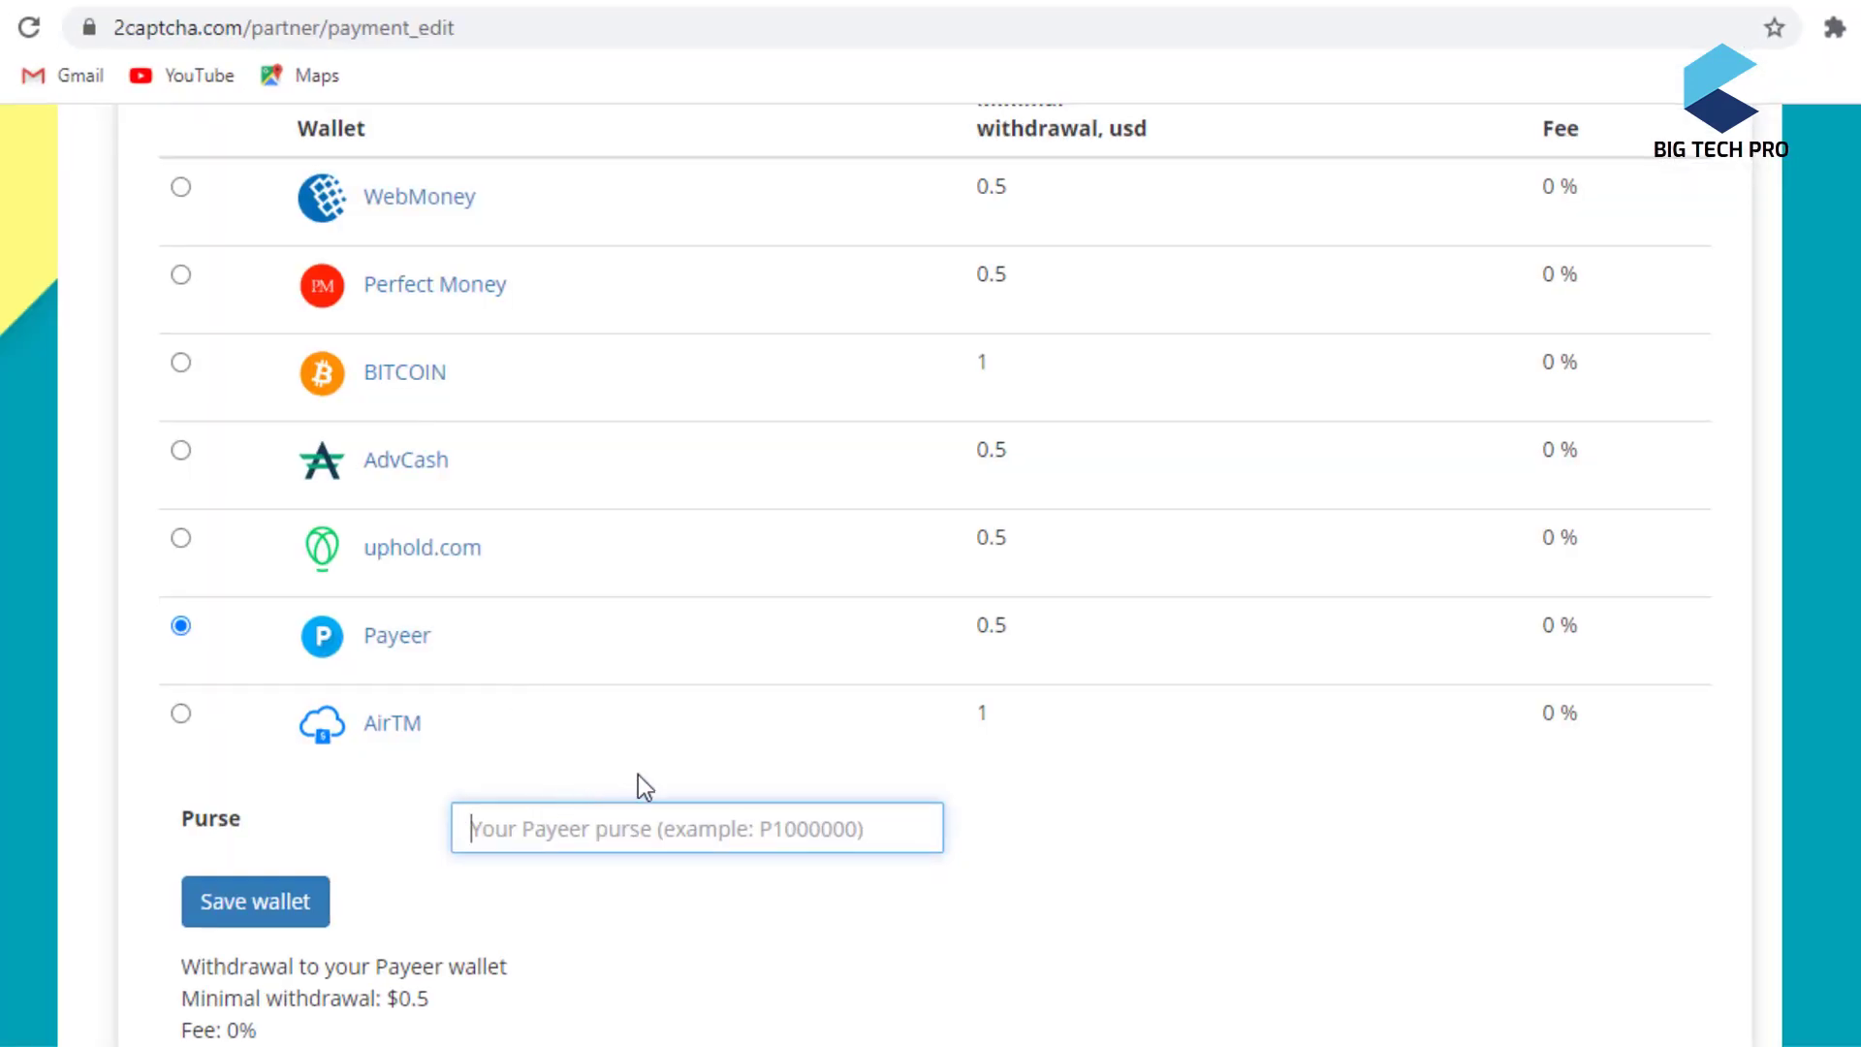
- Paste the Payeer account number into the Purse field and save the wallet
right_click(496, 835)
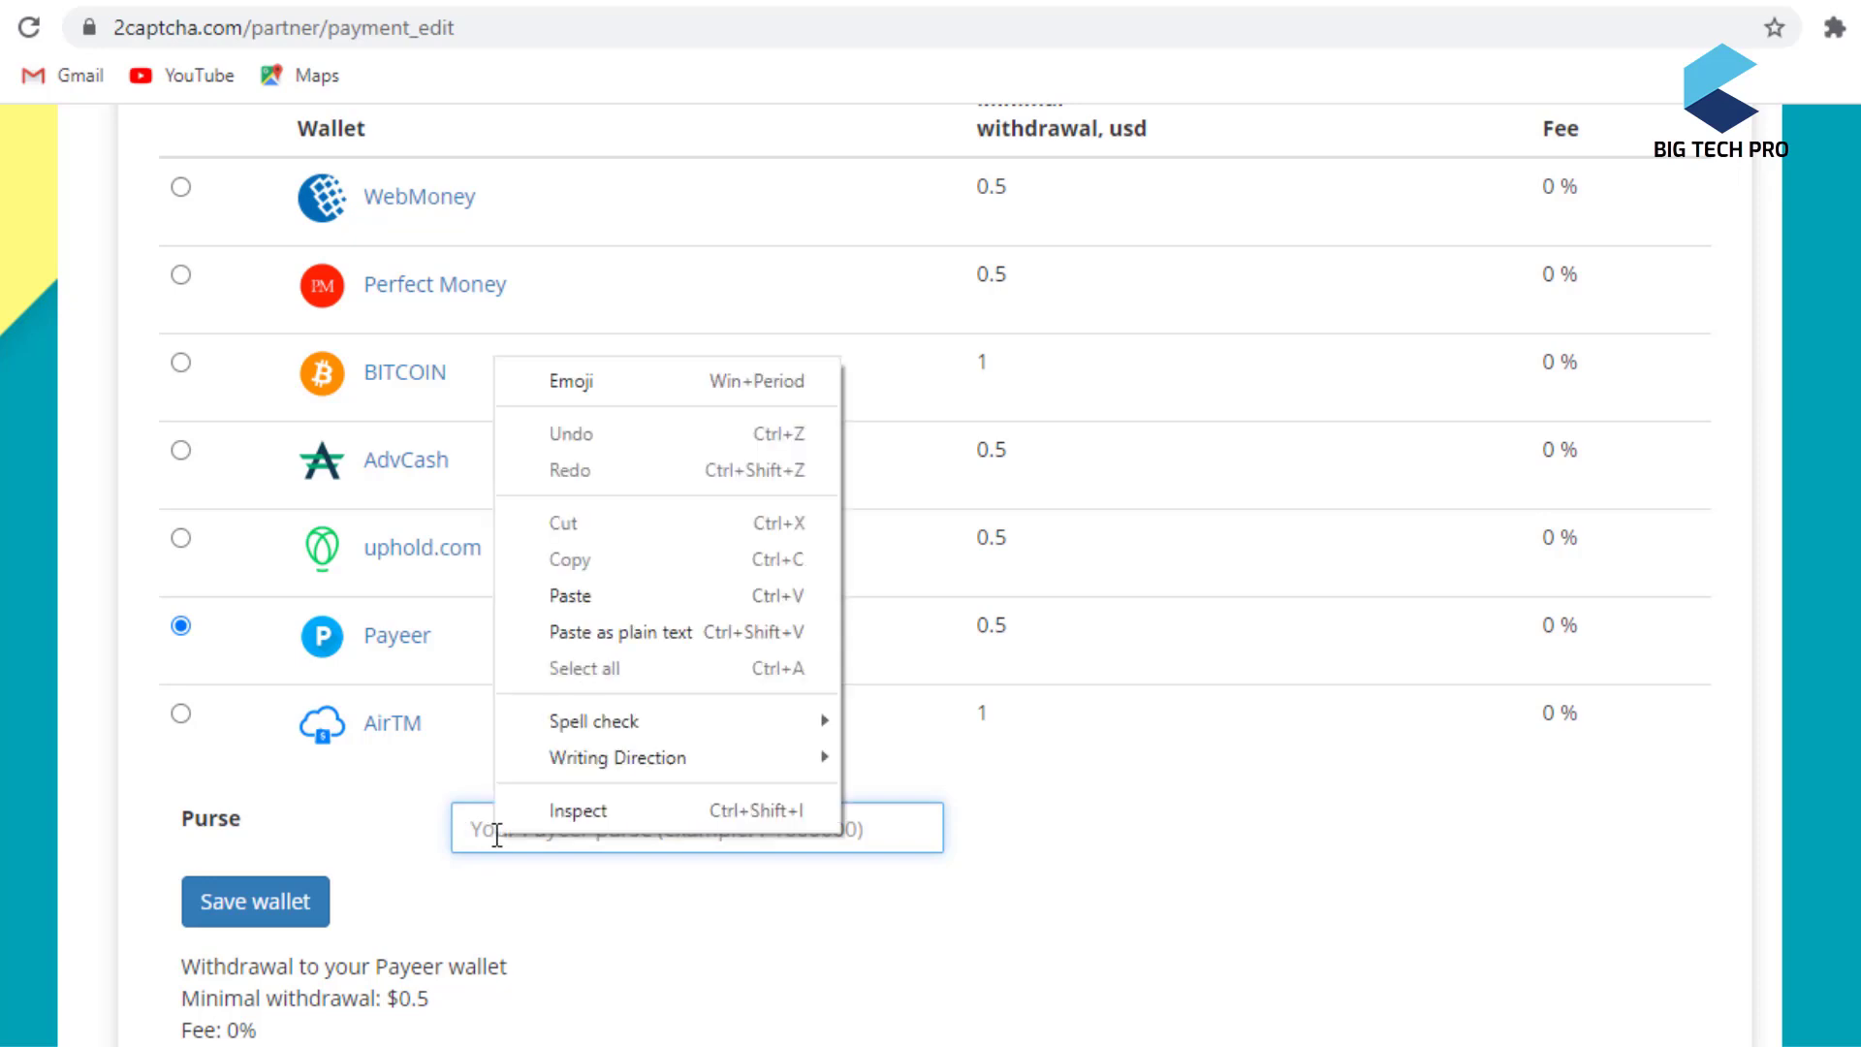
left_click(570, 595)
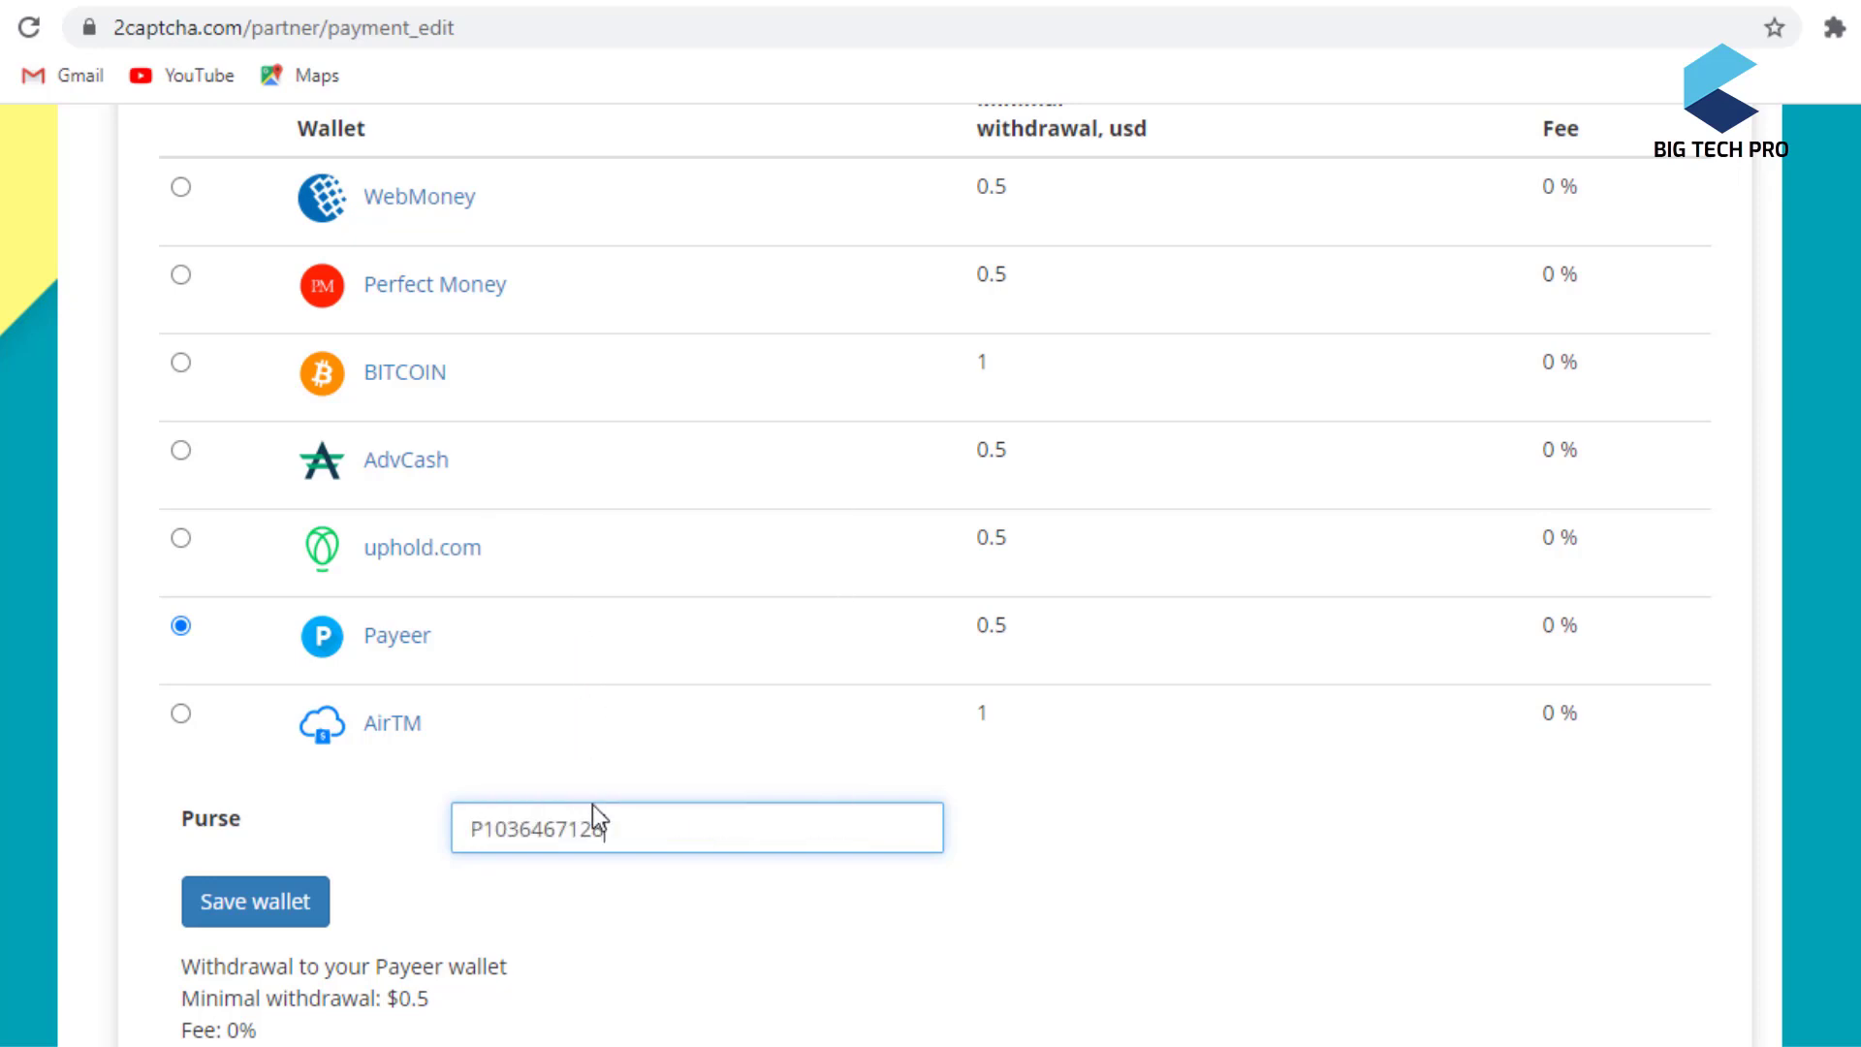
left_click(297, 916)
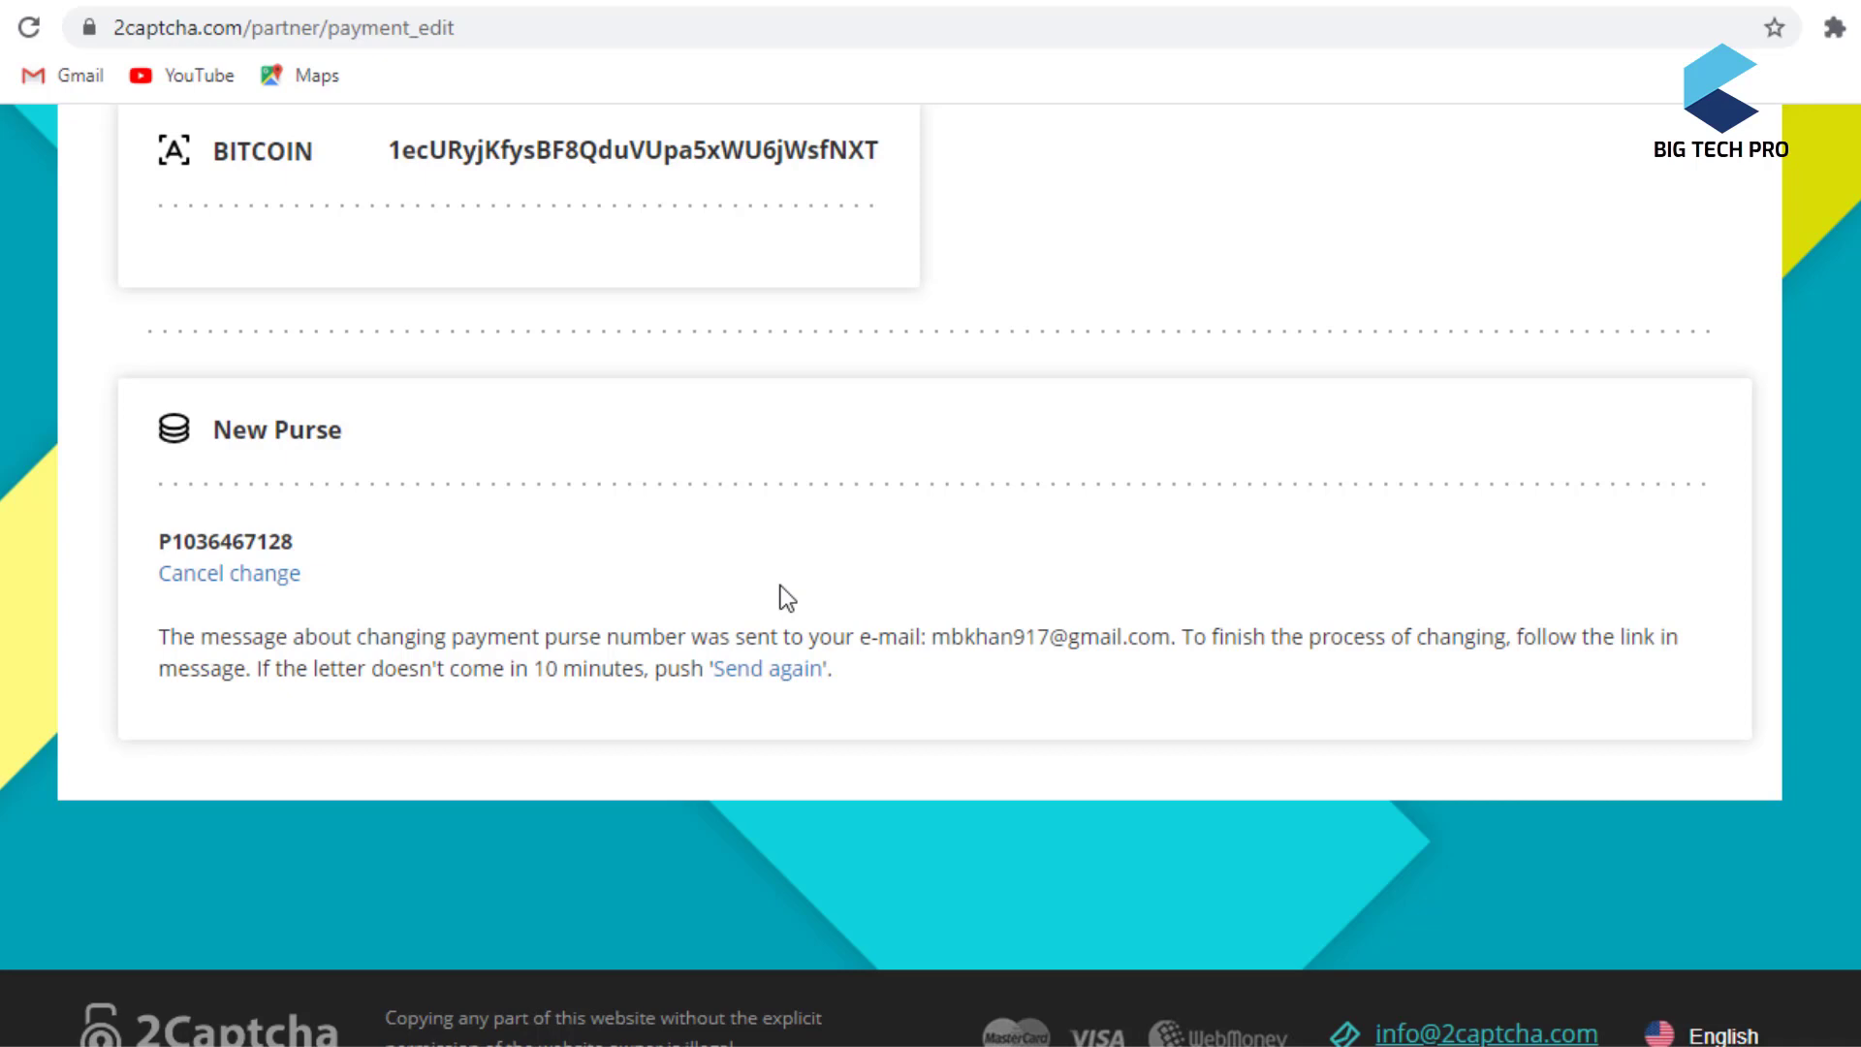
- Open Gmail in a new browser tab
key("ctrl+t")
type("m")
key("Return")
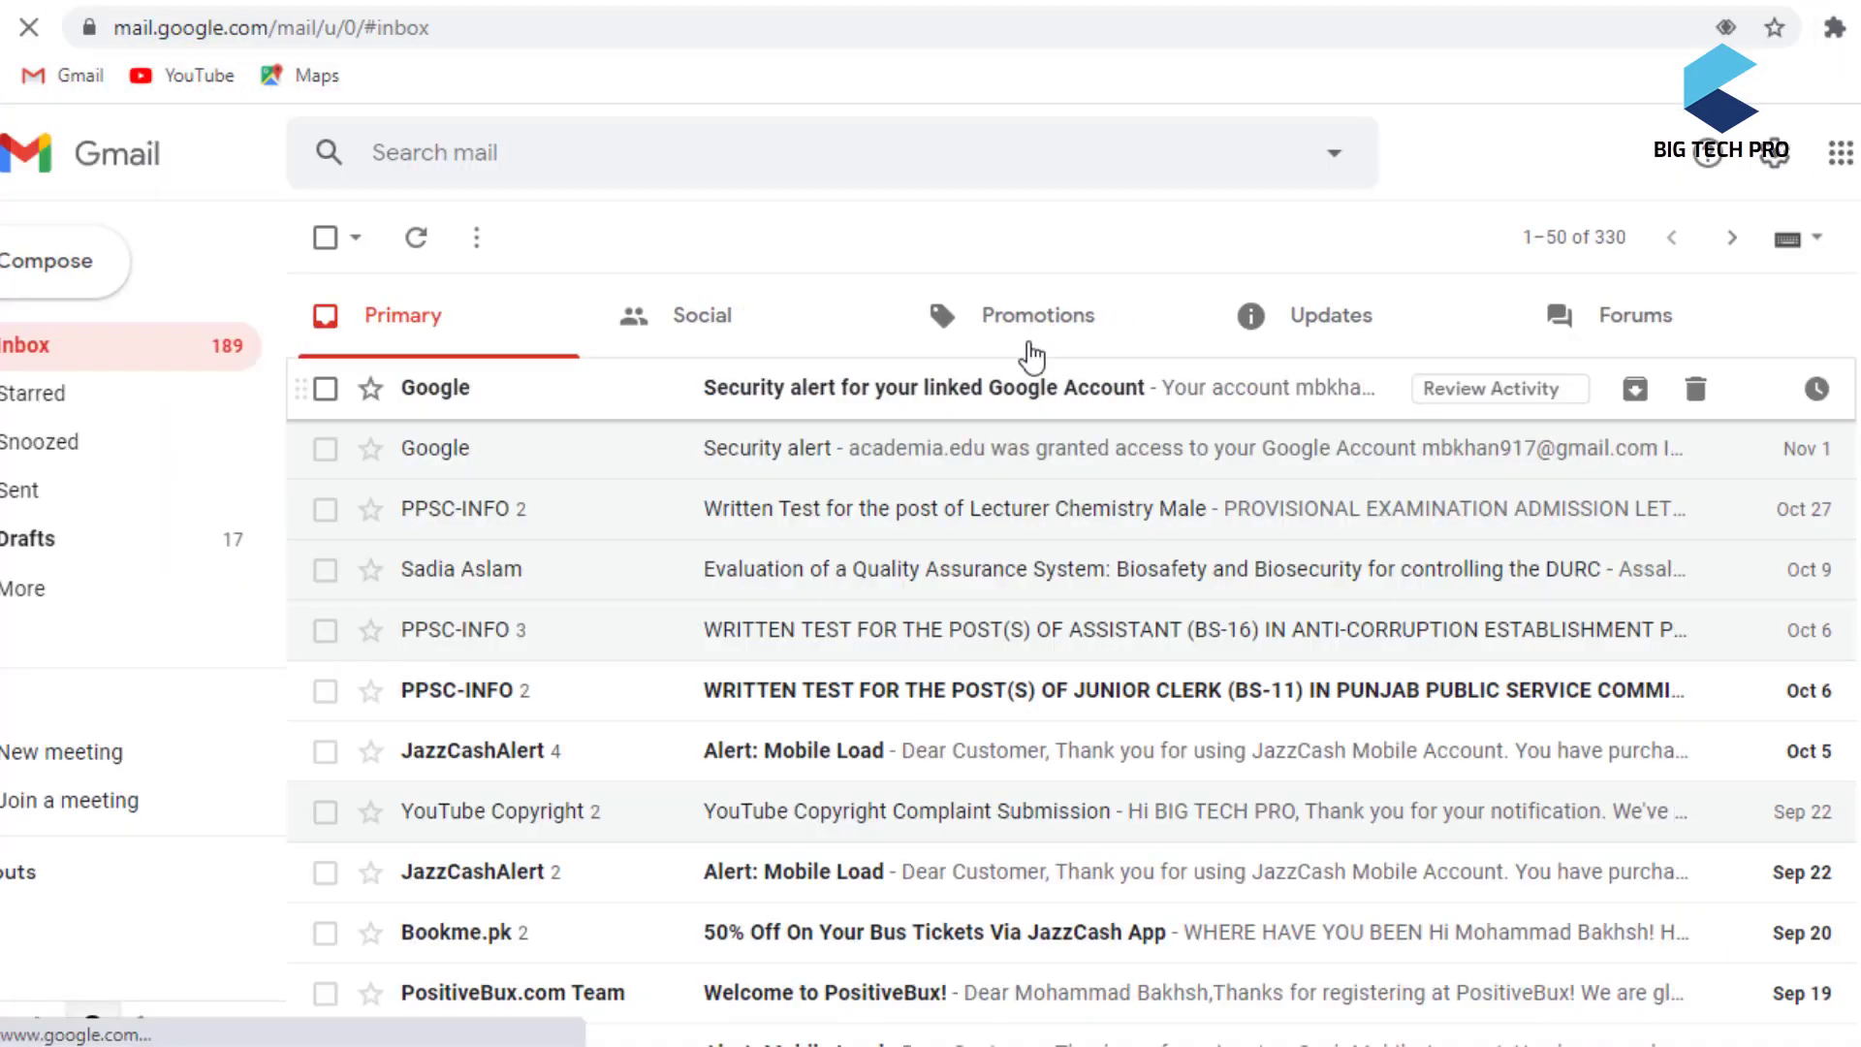
- In the Updates tab, open the 2Captcha wallet-change email and follow its confirmation link
left_click(1373, 338)
left_click(979, 405)
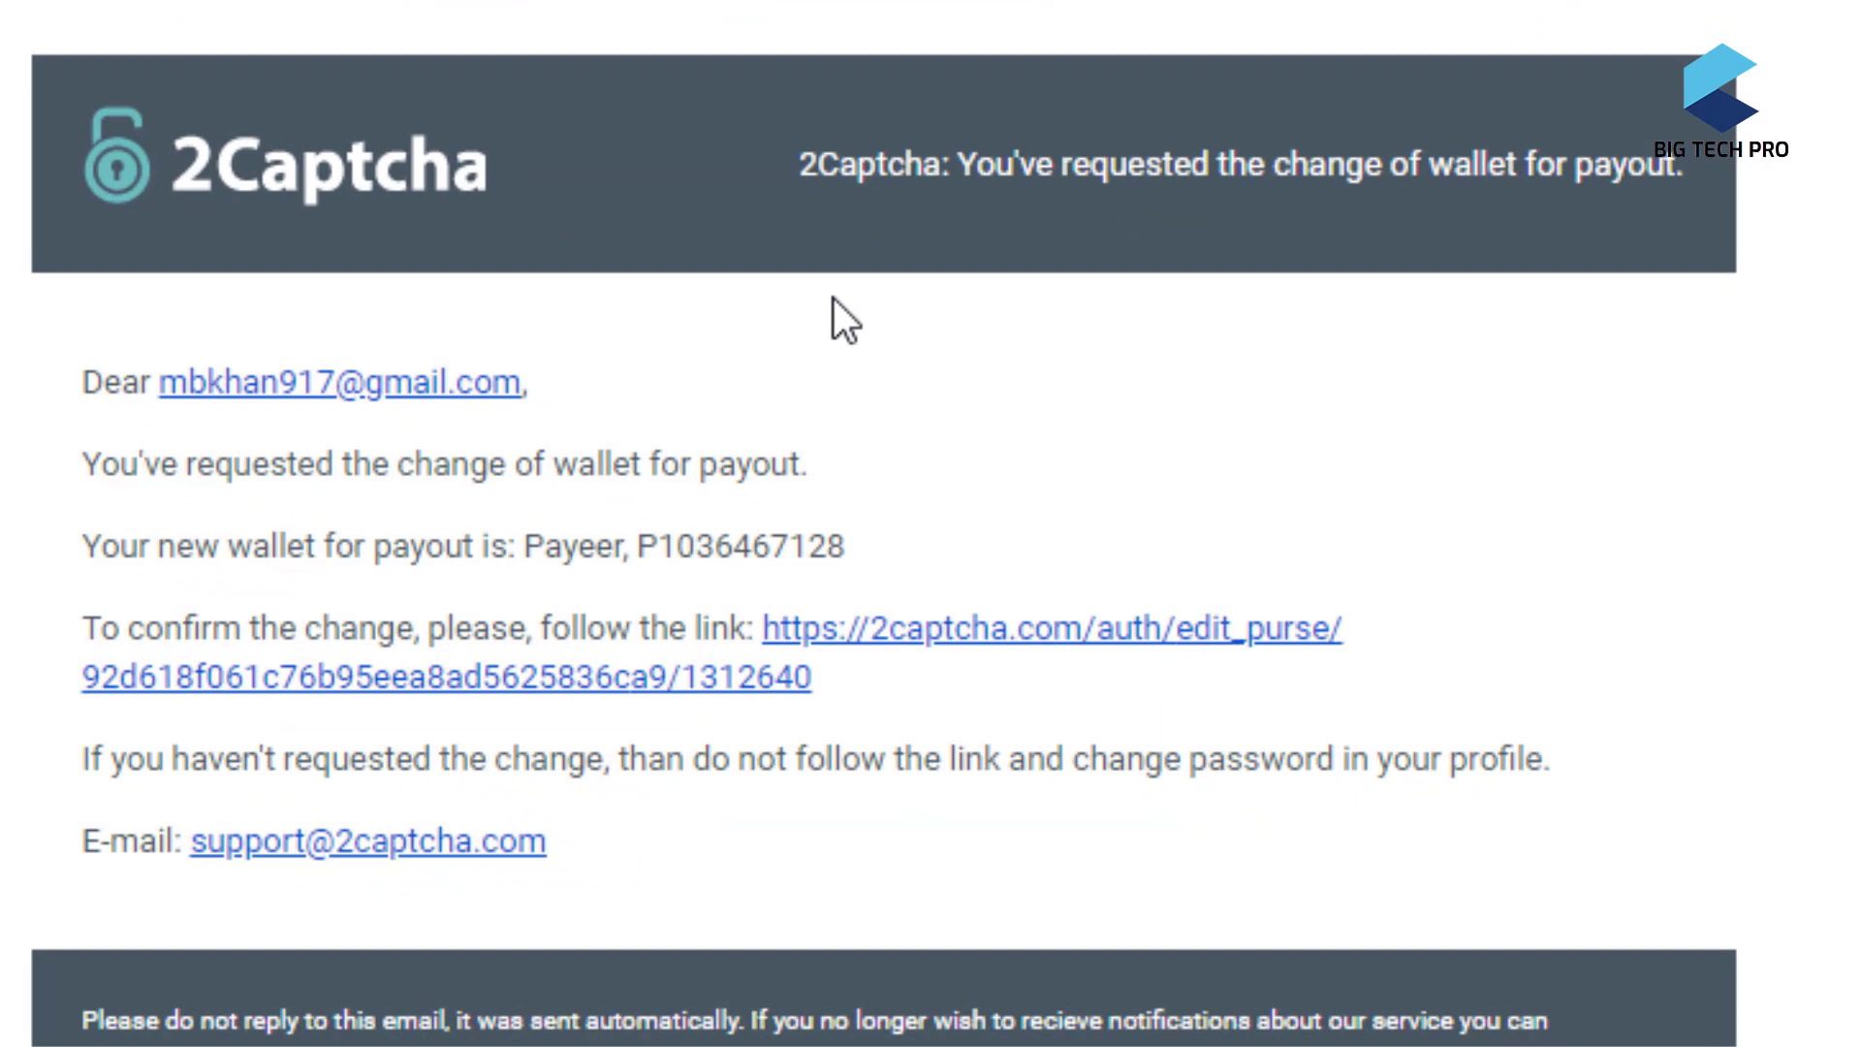
left_click(925, 628)
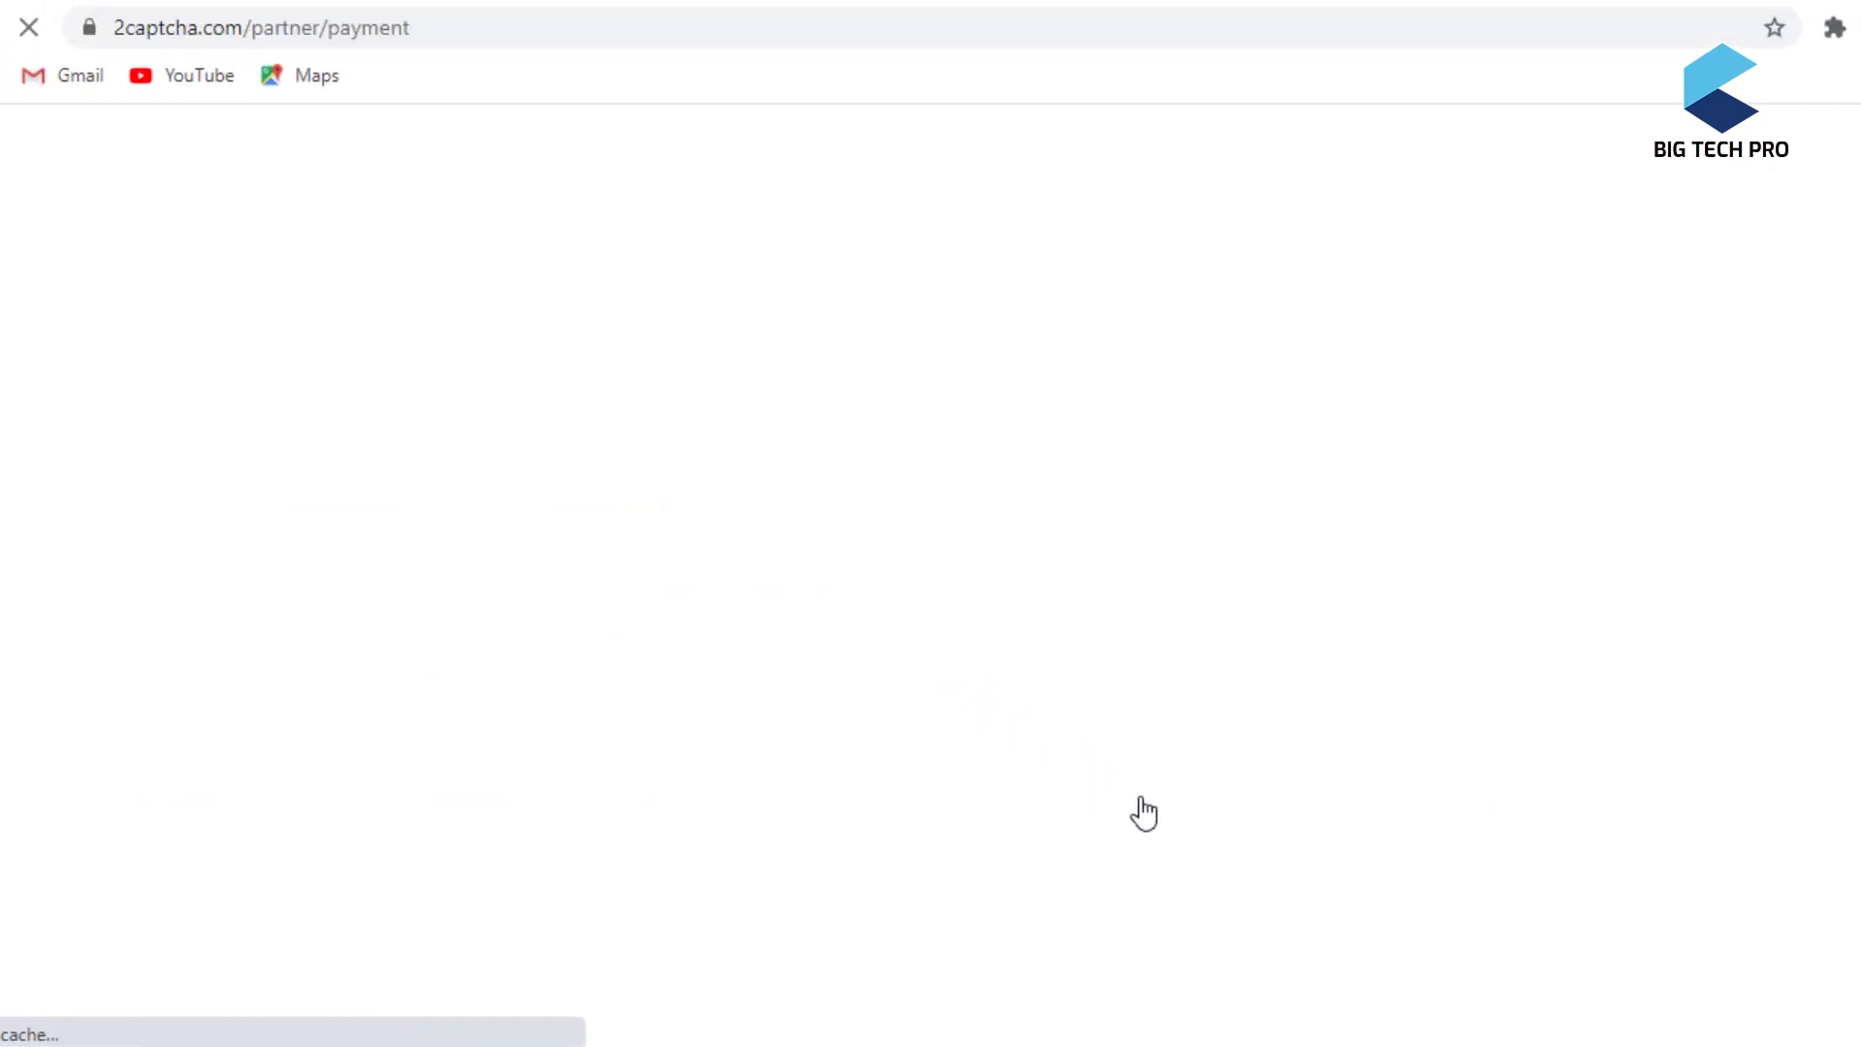
- Check Payeer is now the payout wallet, then order a payout with the amount changed from 0 to 4
scroll(870, 704, "down", 3)
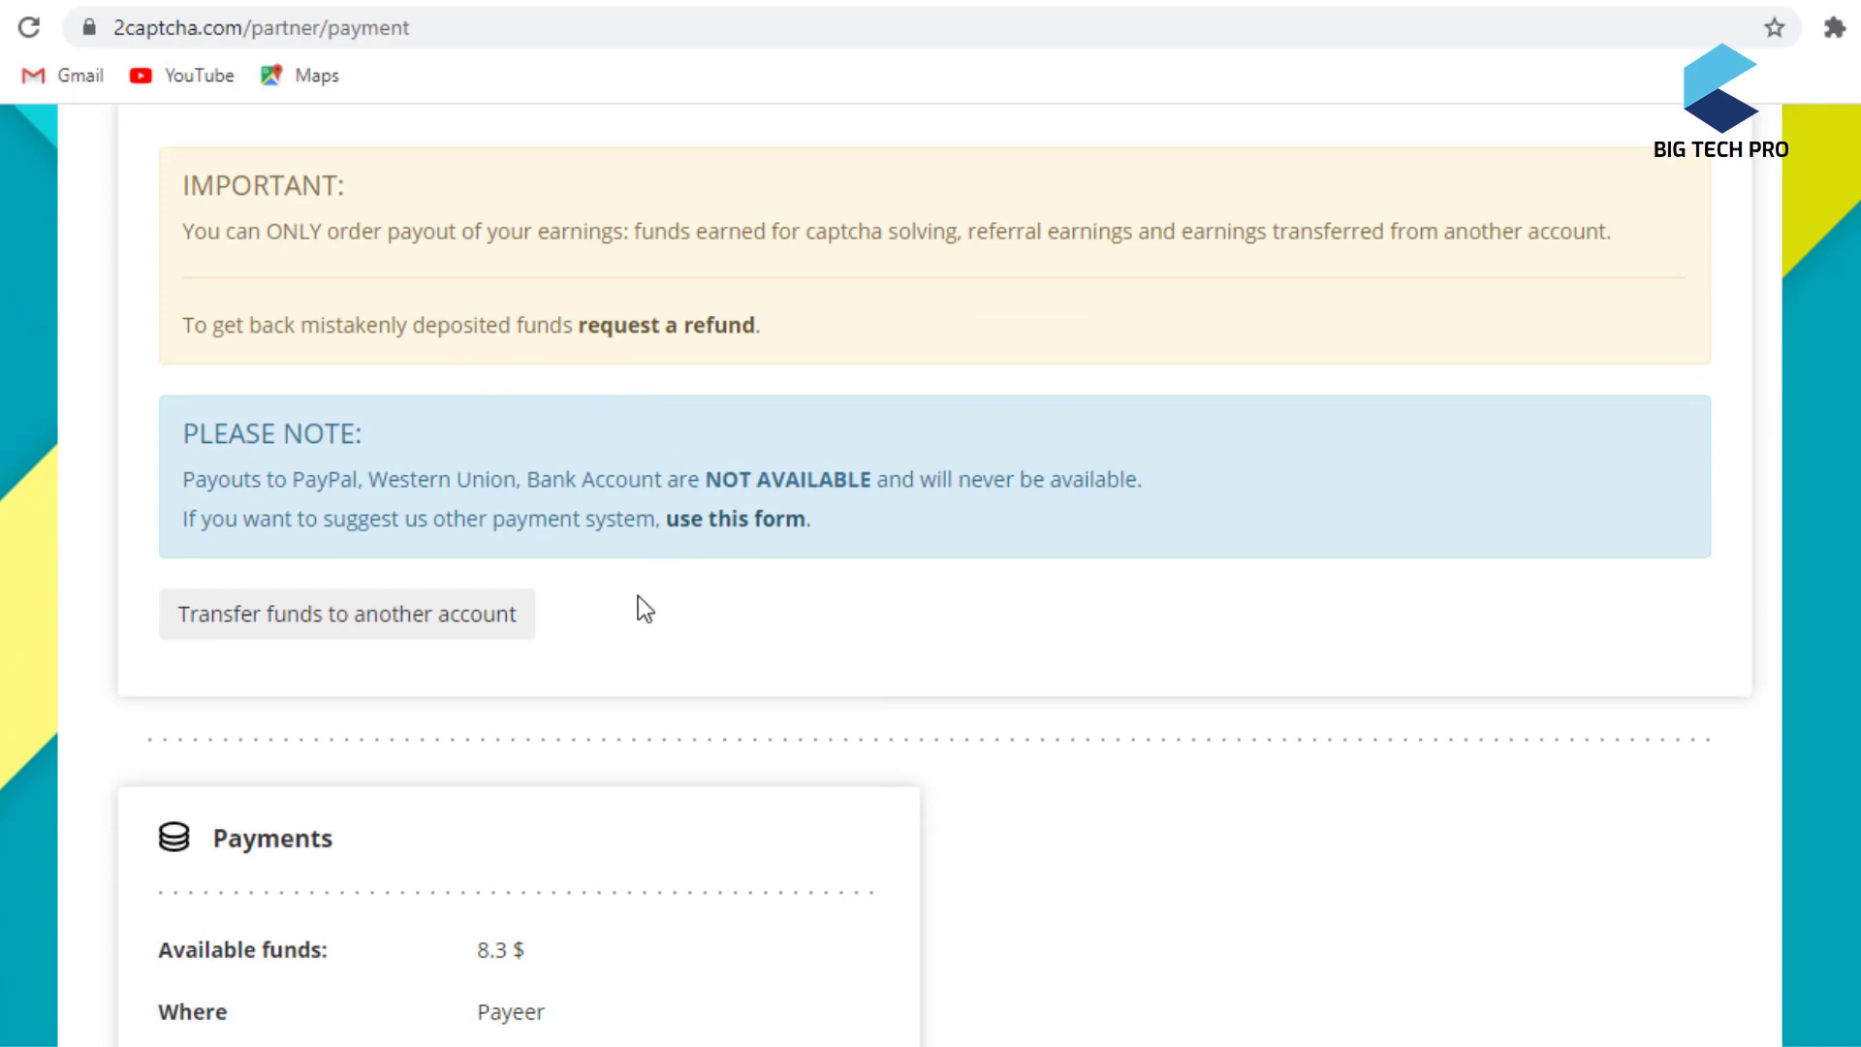
scroll(639, 593, "down", 6)
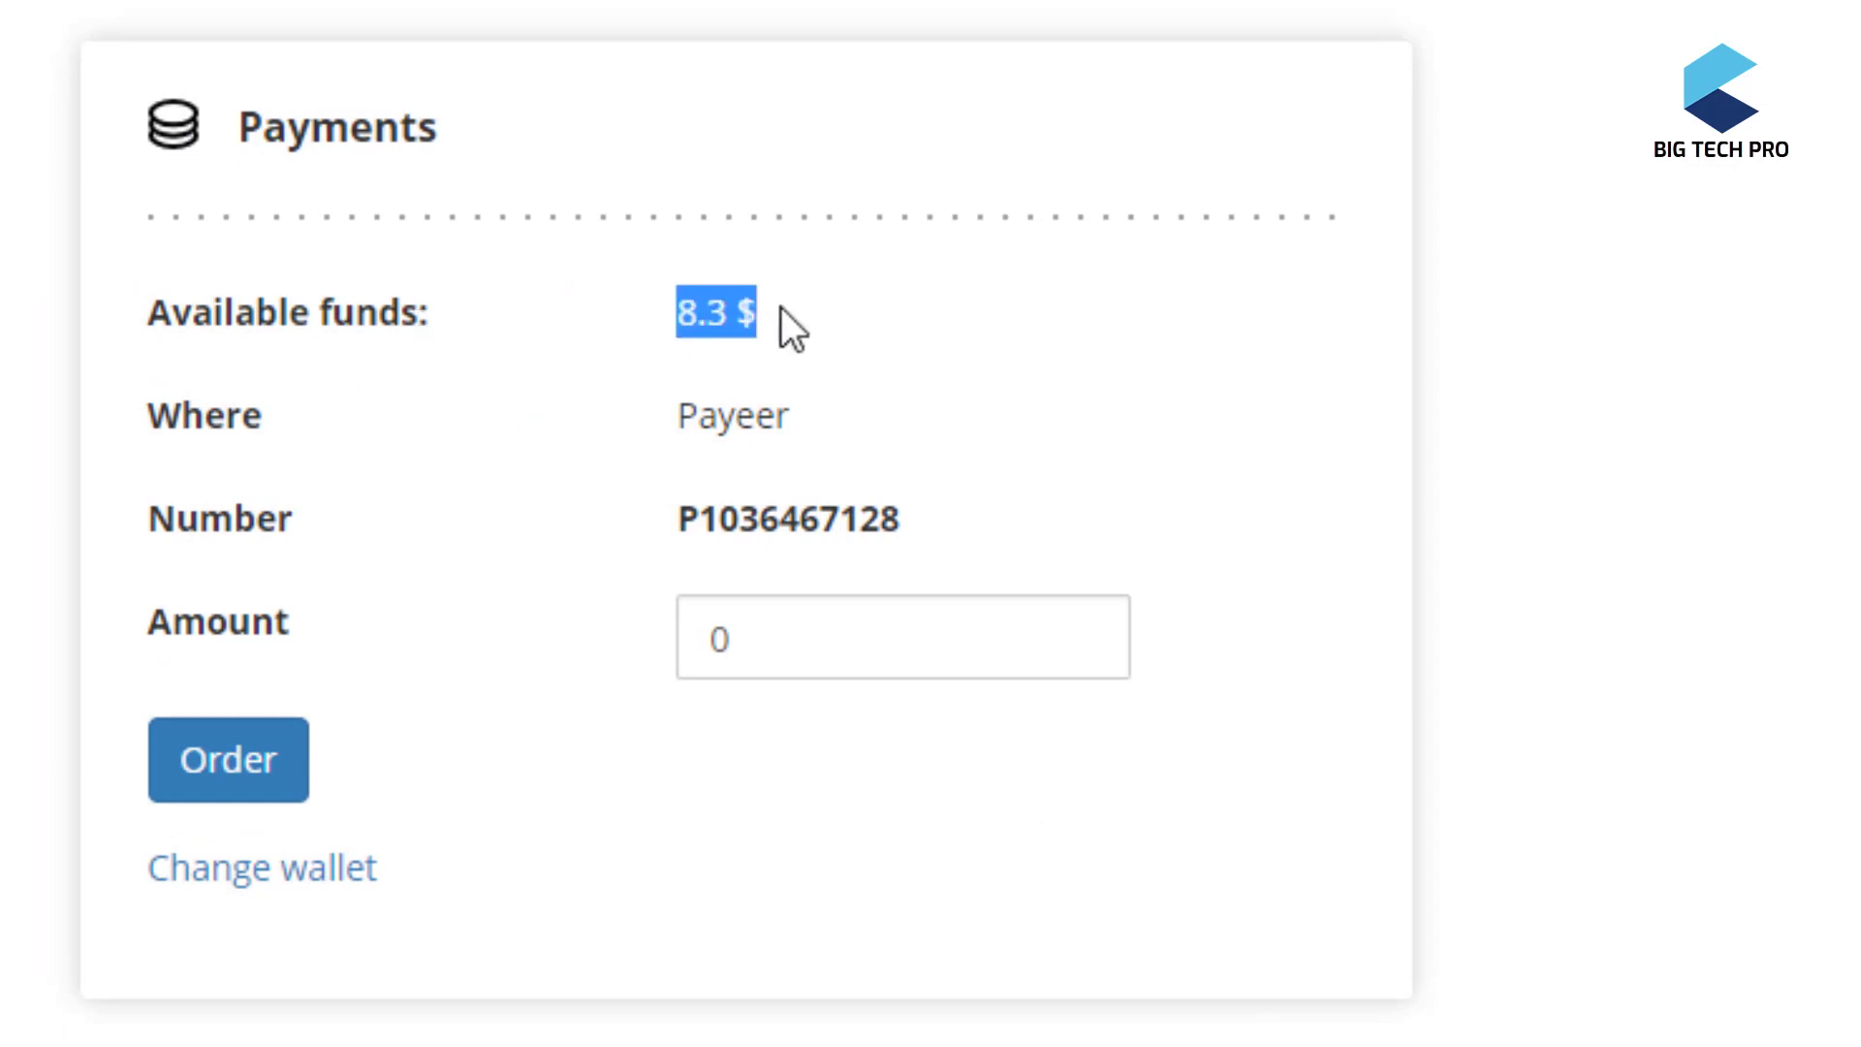
left_click_drag(670, 407, 798, 409)
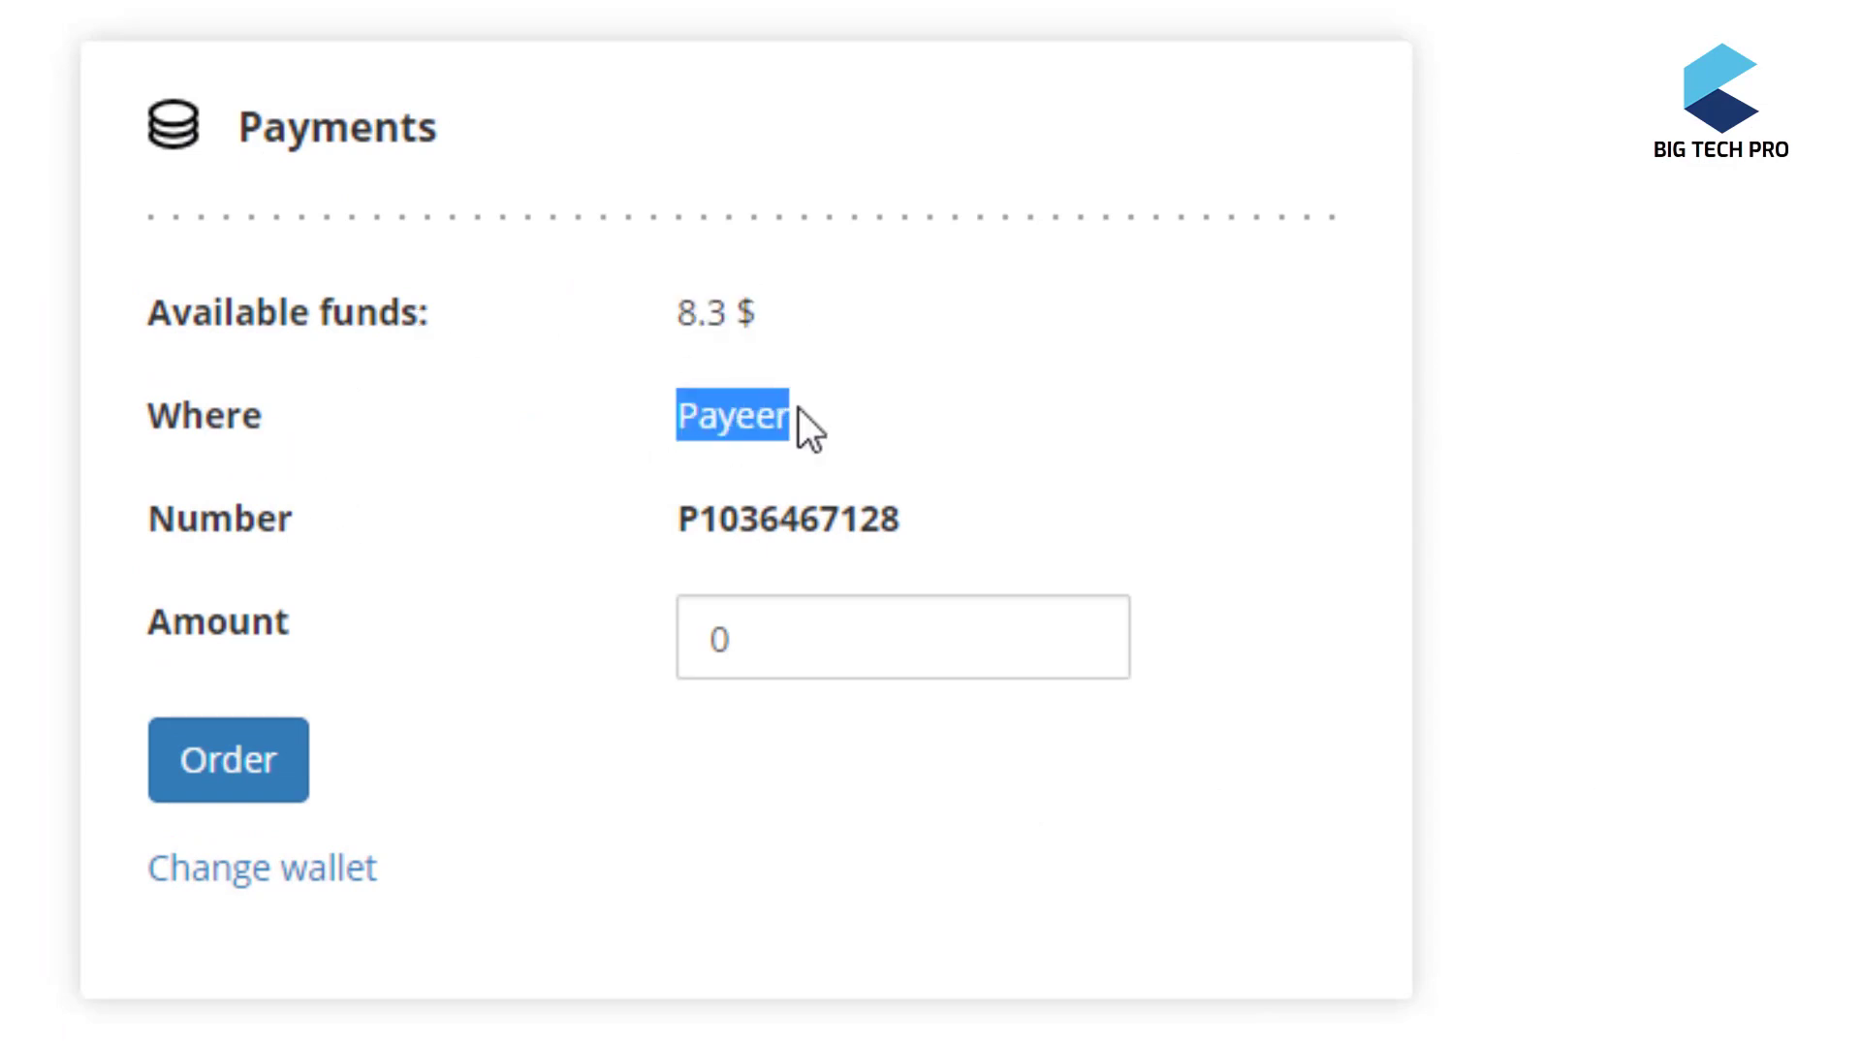
left_click_drag(684, 521, 901, 519)
left_click(772, 615)
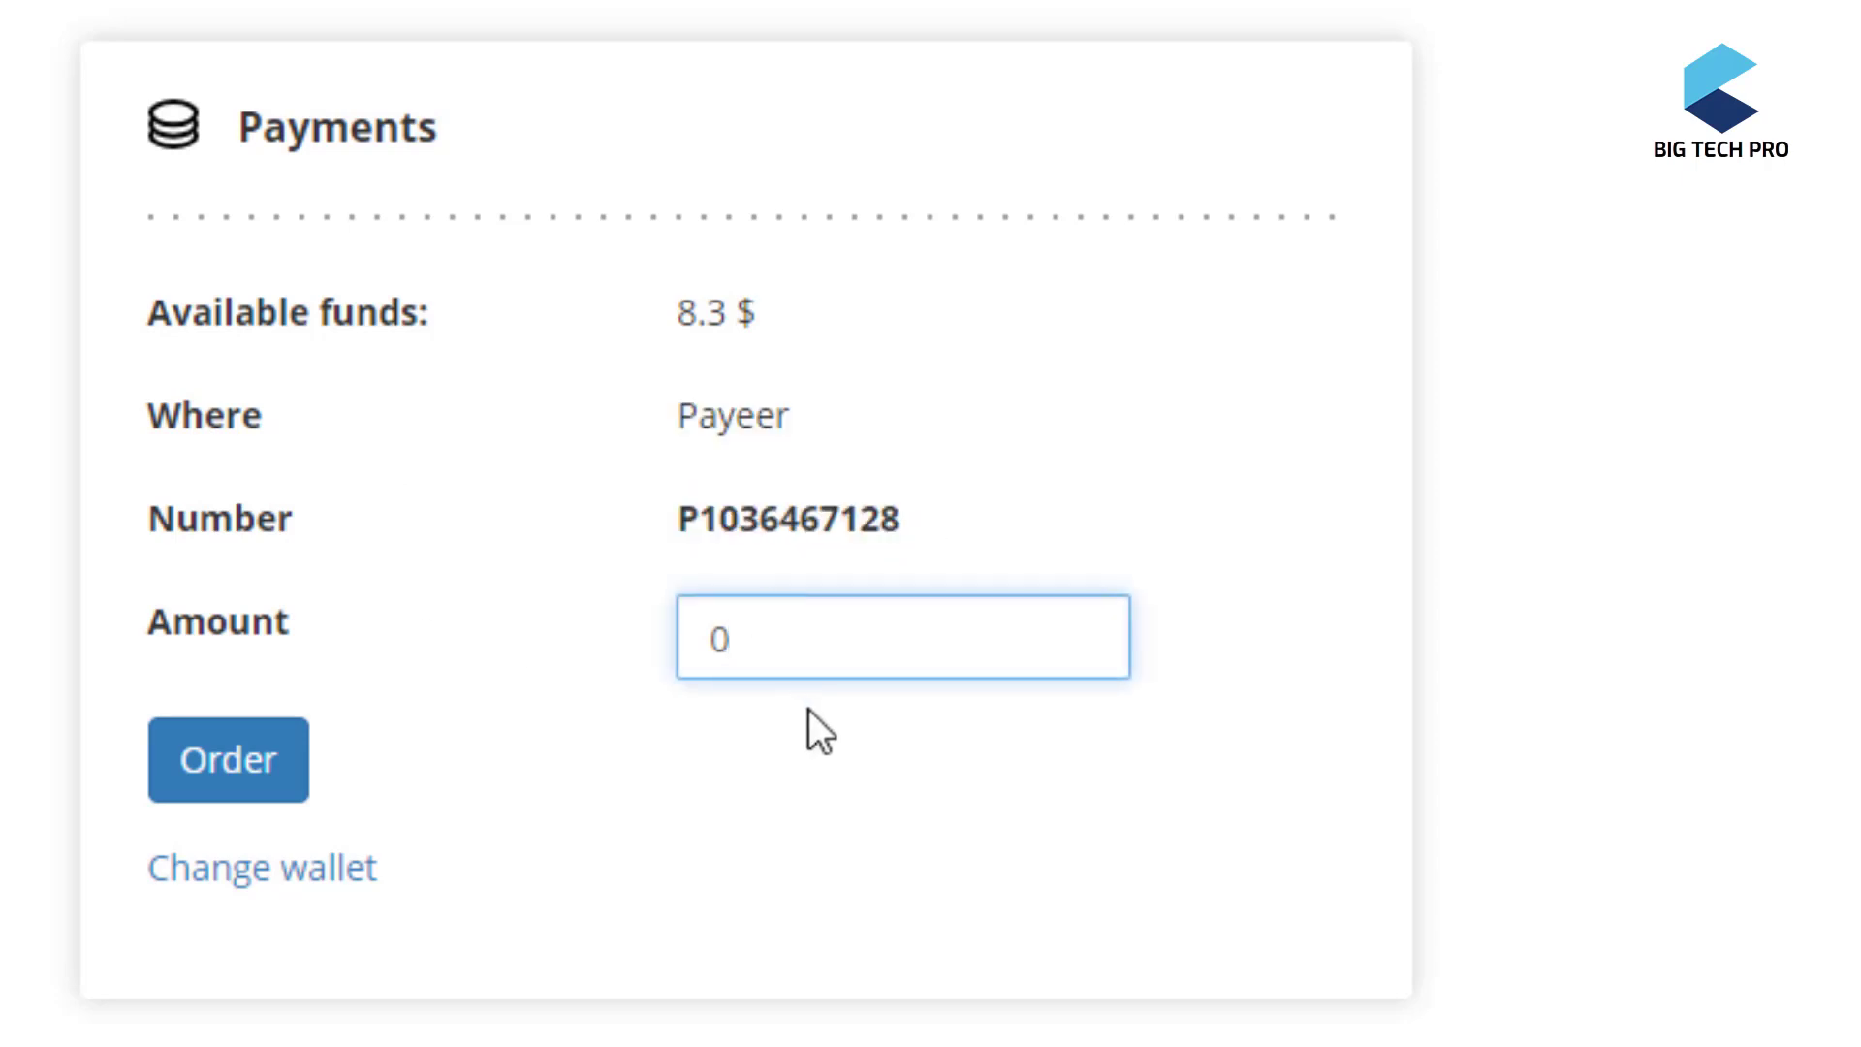
key("BackSpace")
type("4")
left_click(255, 767)
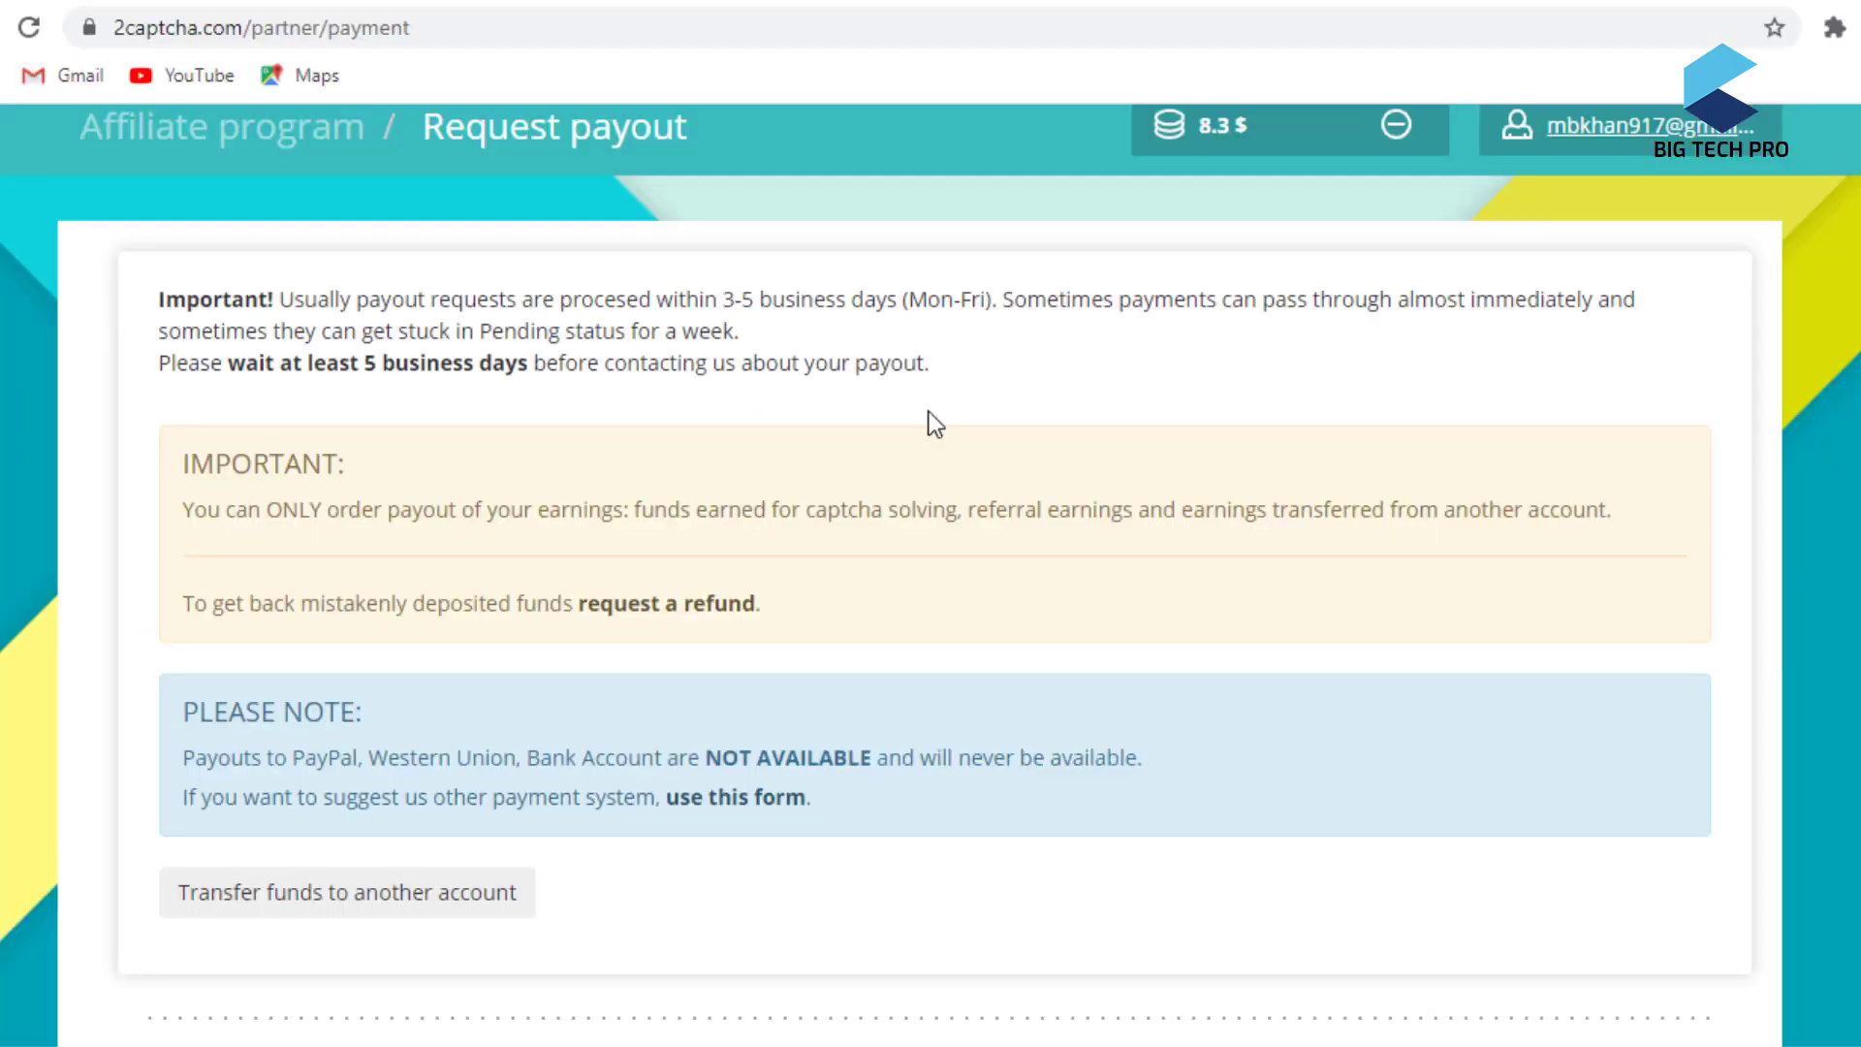
- Highlight the new payout row's 4.00 $ amount, Payeer method and Pending status, then return to the top
scroll(933, 419, "down", 10)
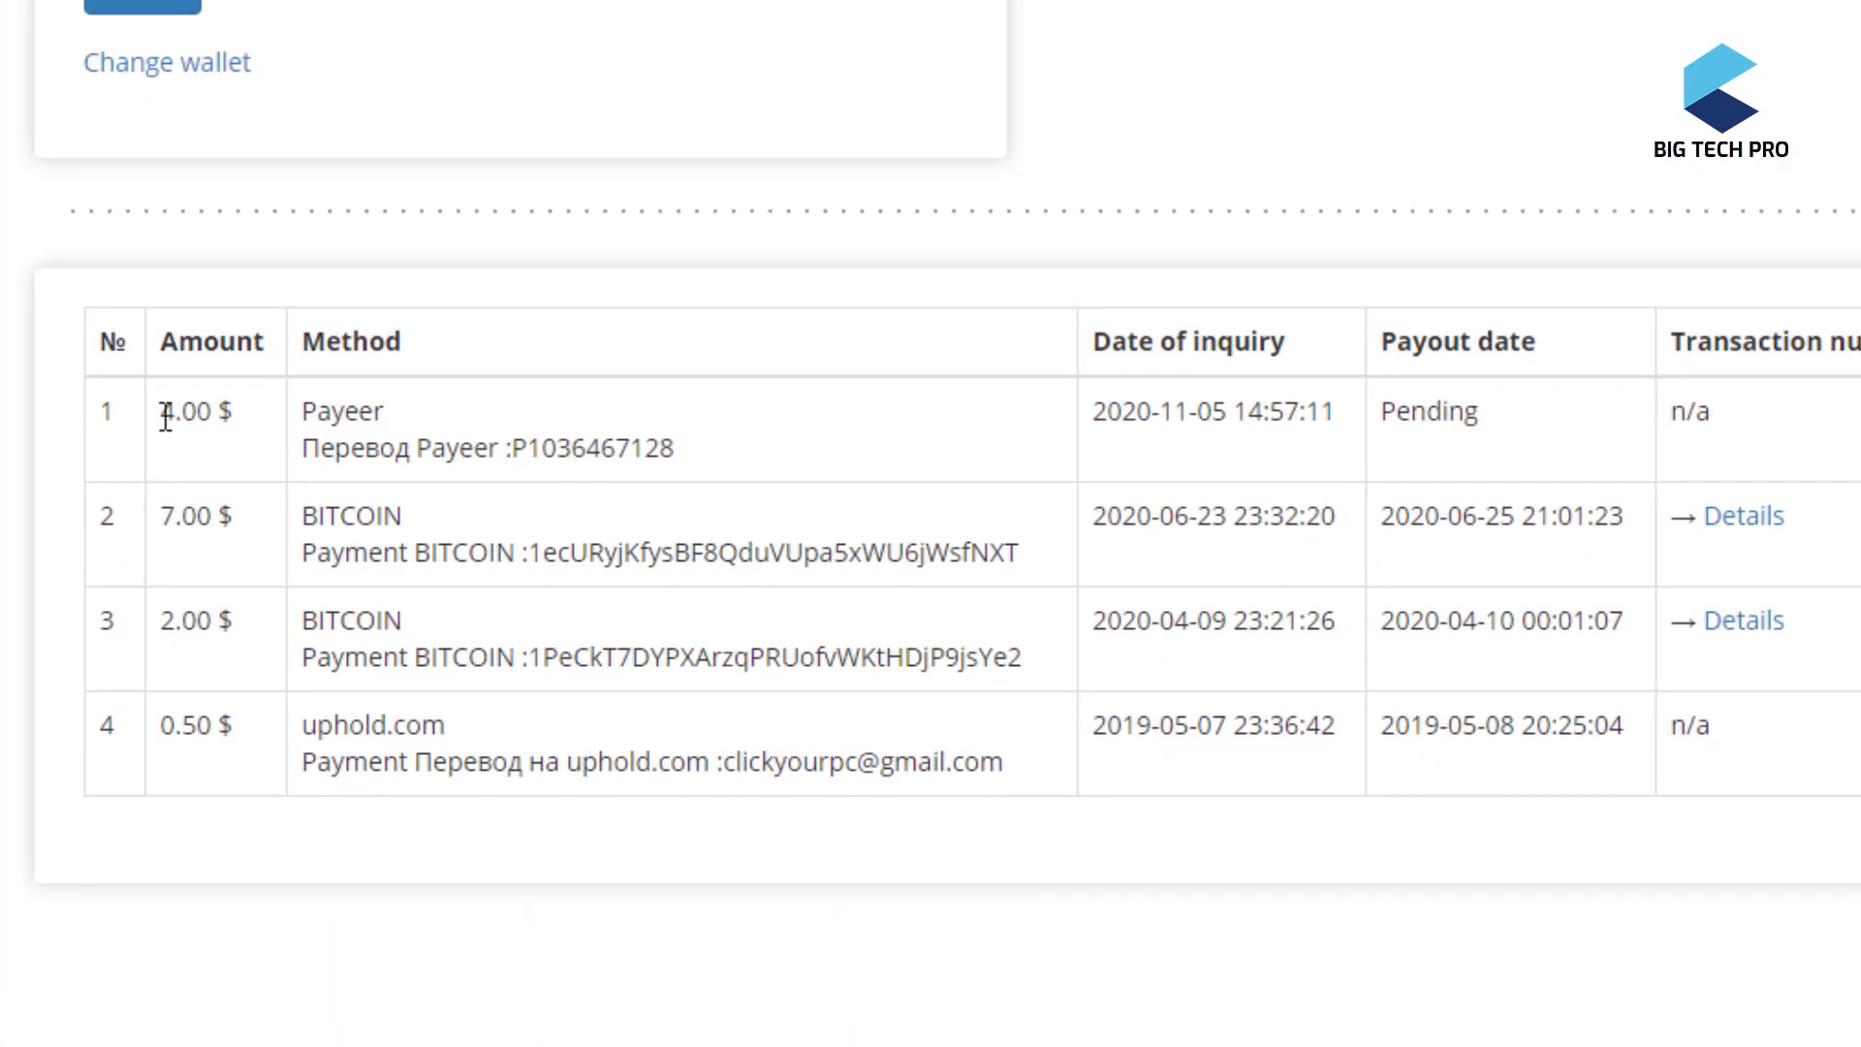
left_click_drag(159, 413, 226, 409)
double_click(339, 413)
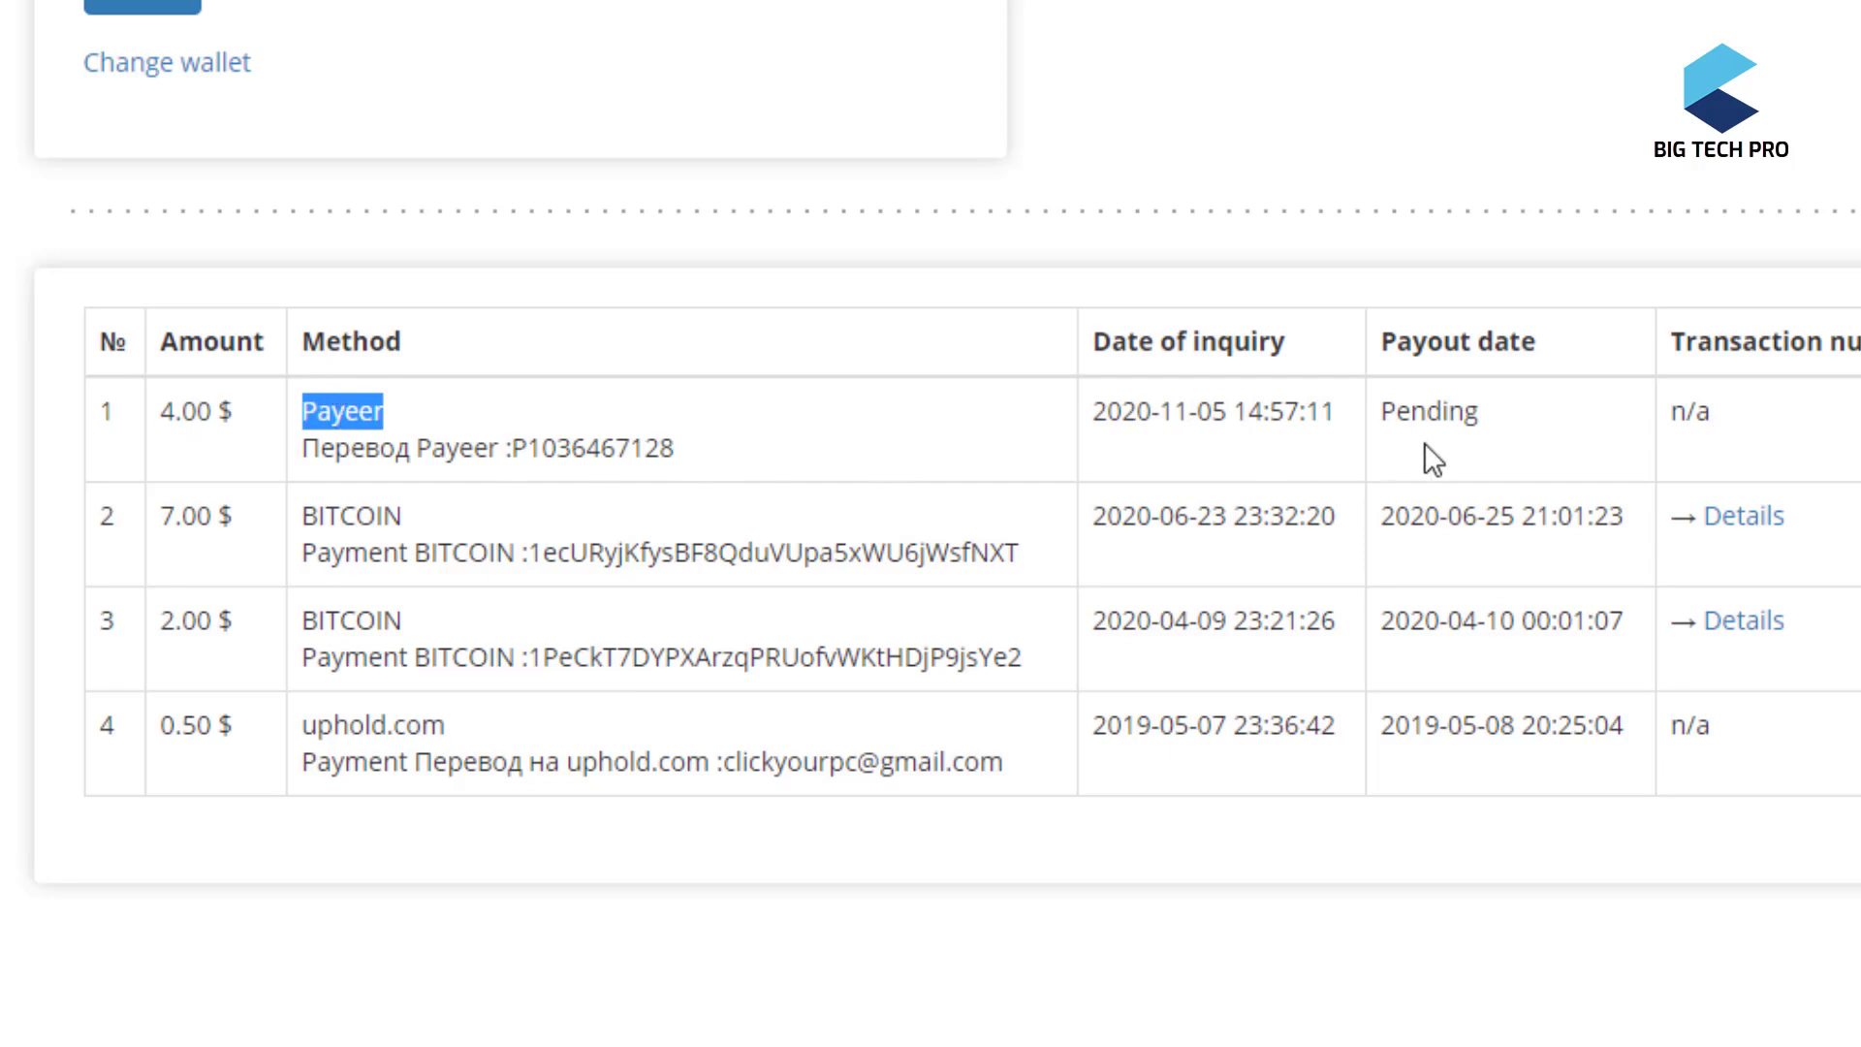
double_click(1430, 413)
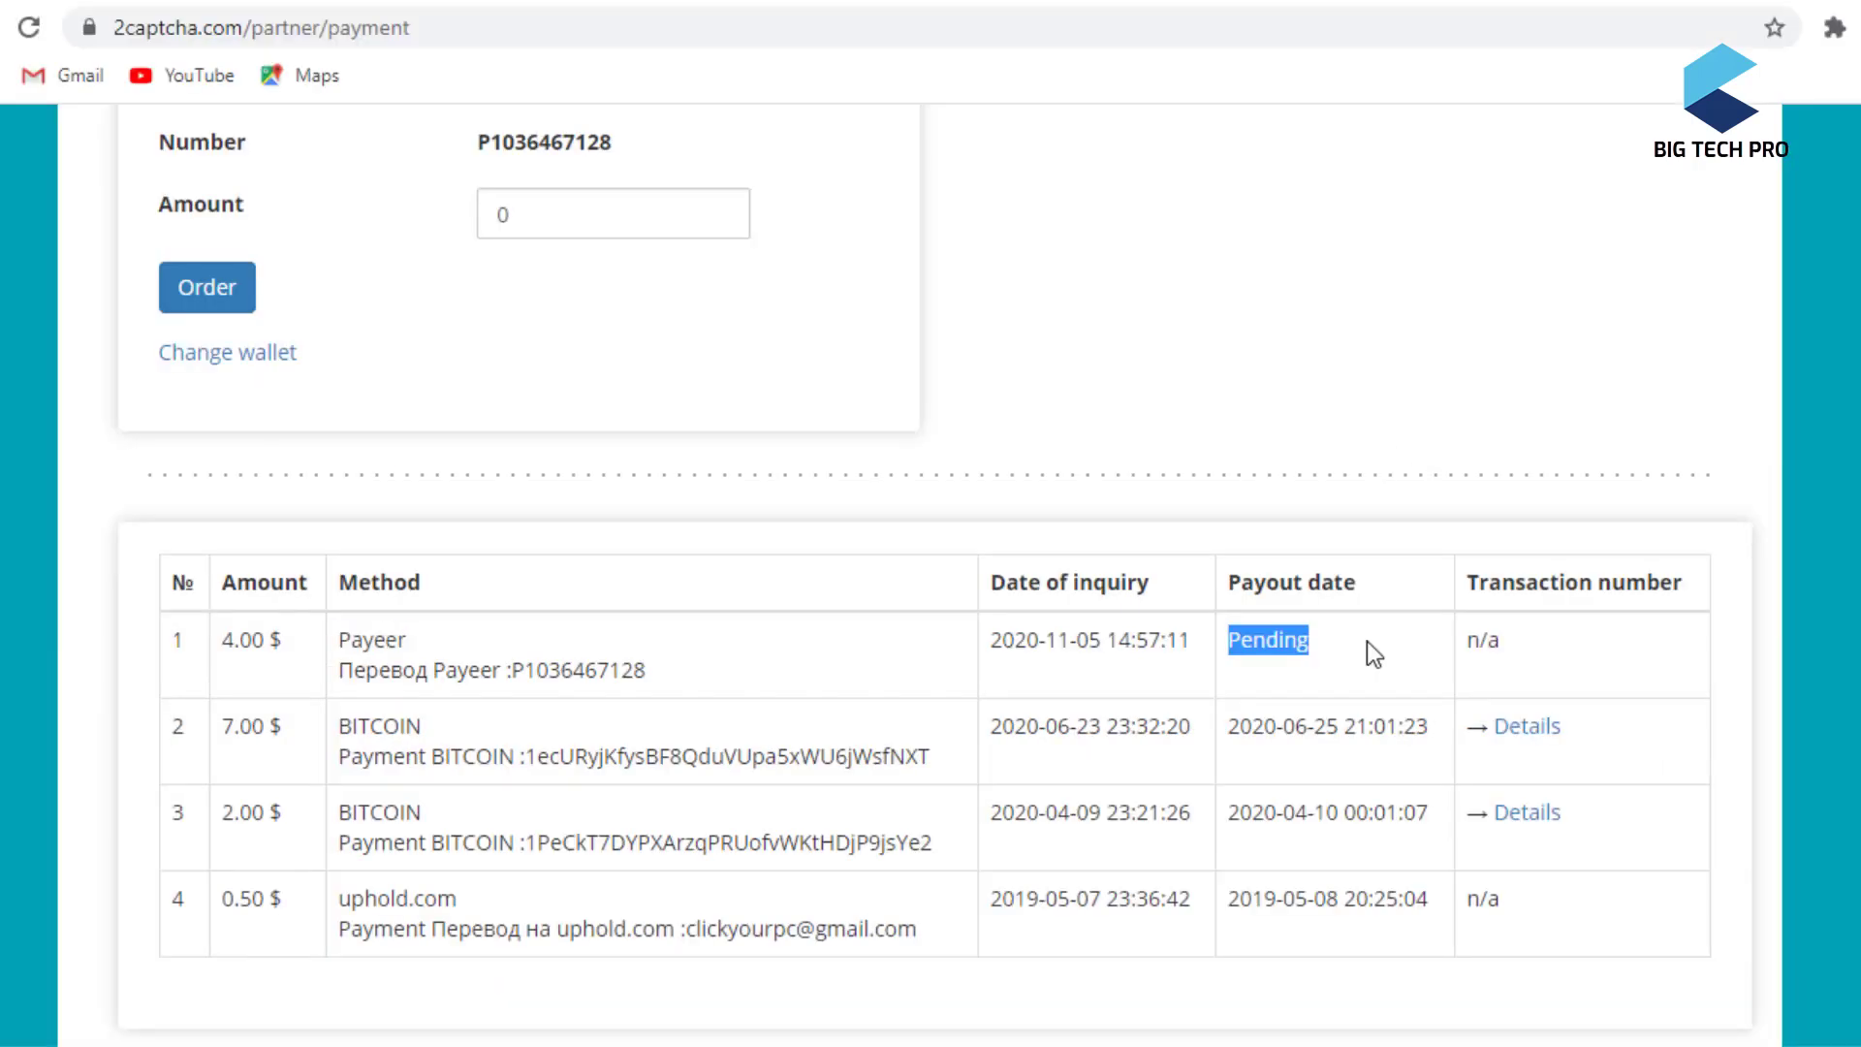
scroll(1107, 528, "up", 5)
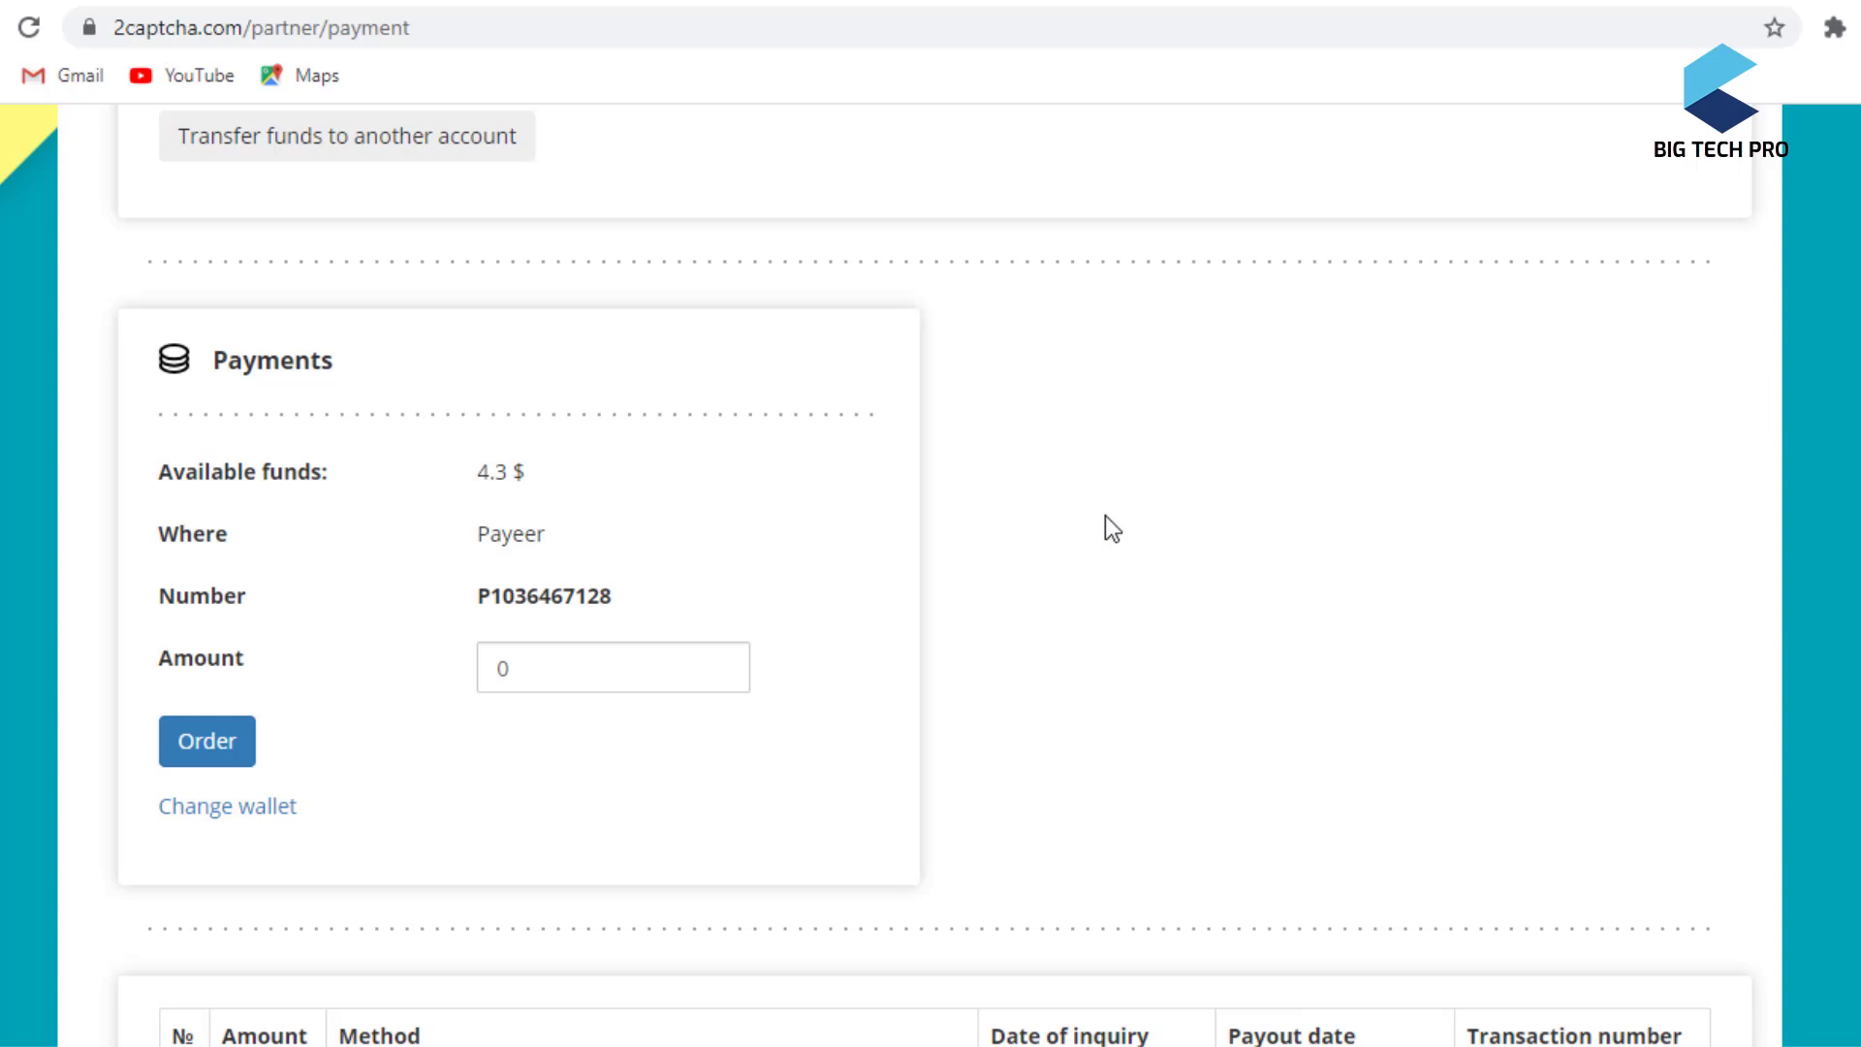
scroll(1105, 516, "up", 9)
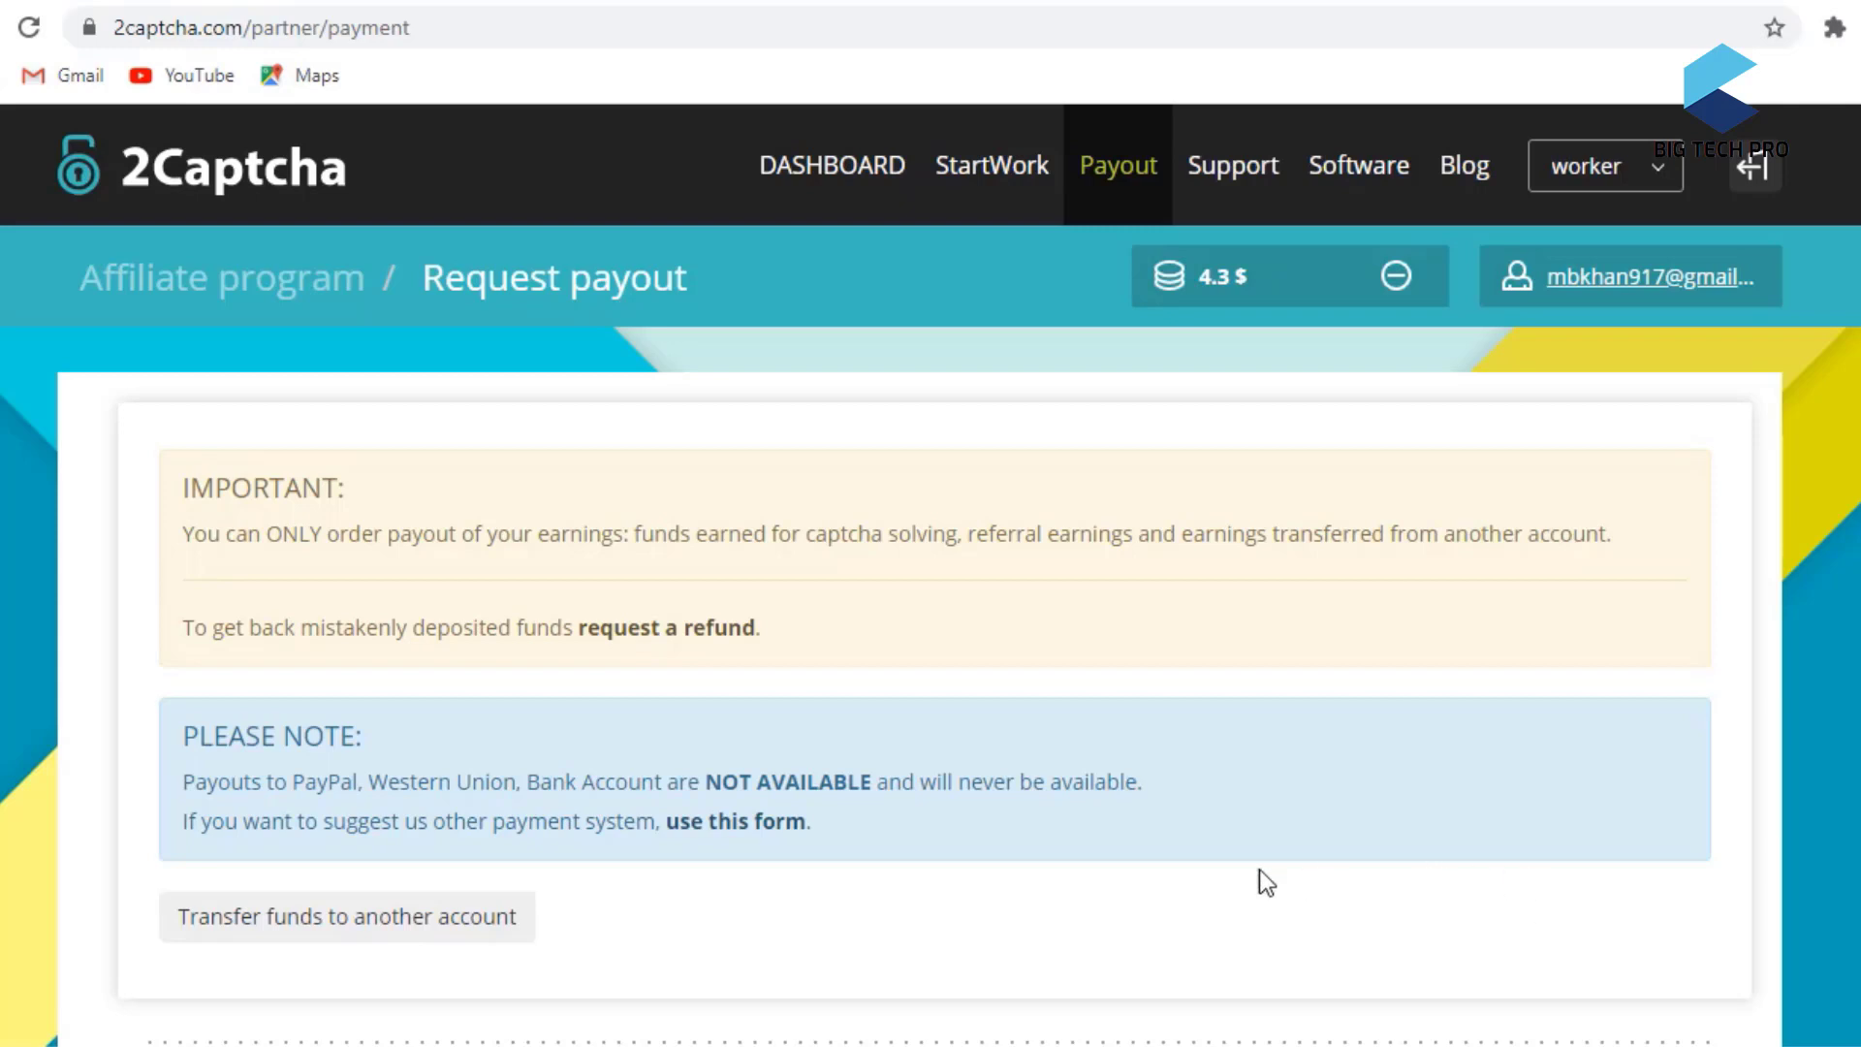
- Scroll through the payout history to check the 4.00 $ Payeer payout's date and transaction number
scroll(1066, 857, "down", 5)
scroll(759, 826, "down", 6)
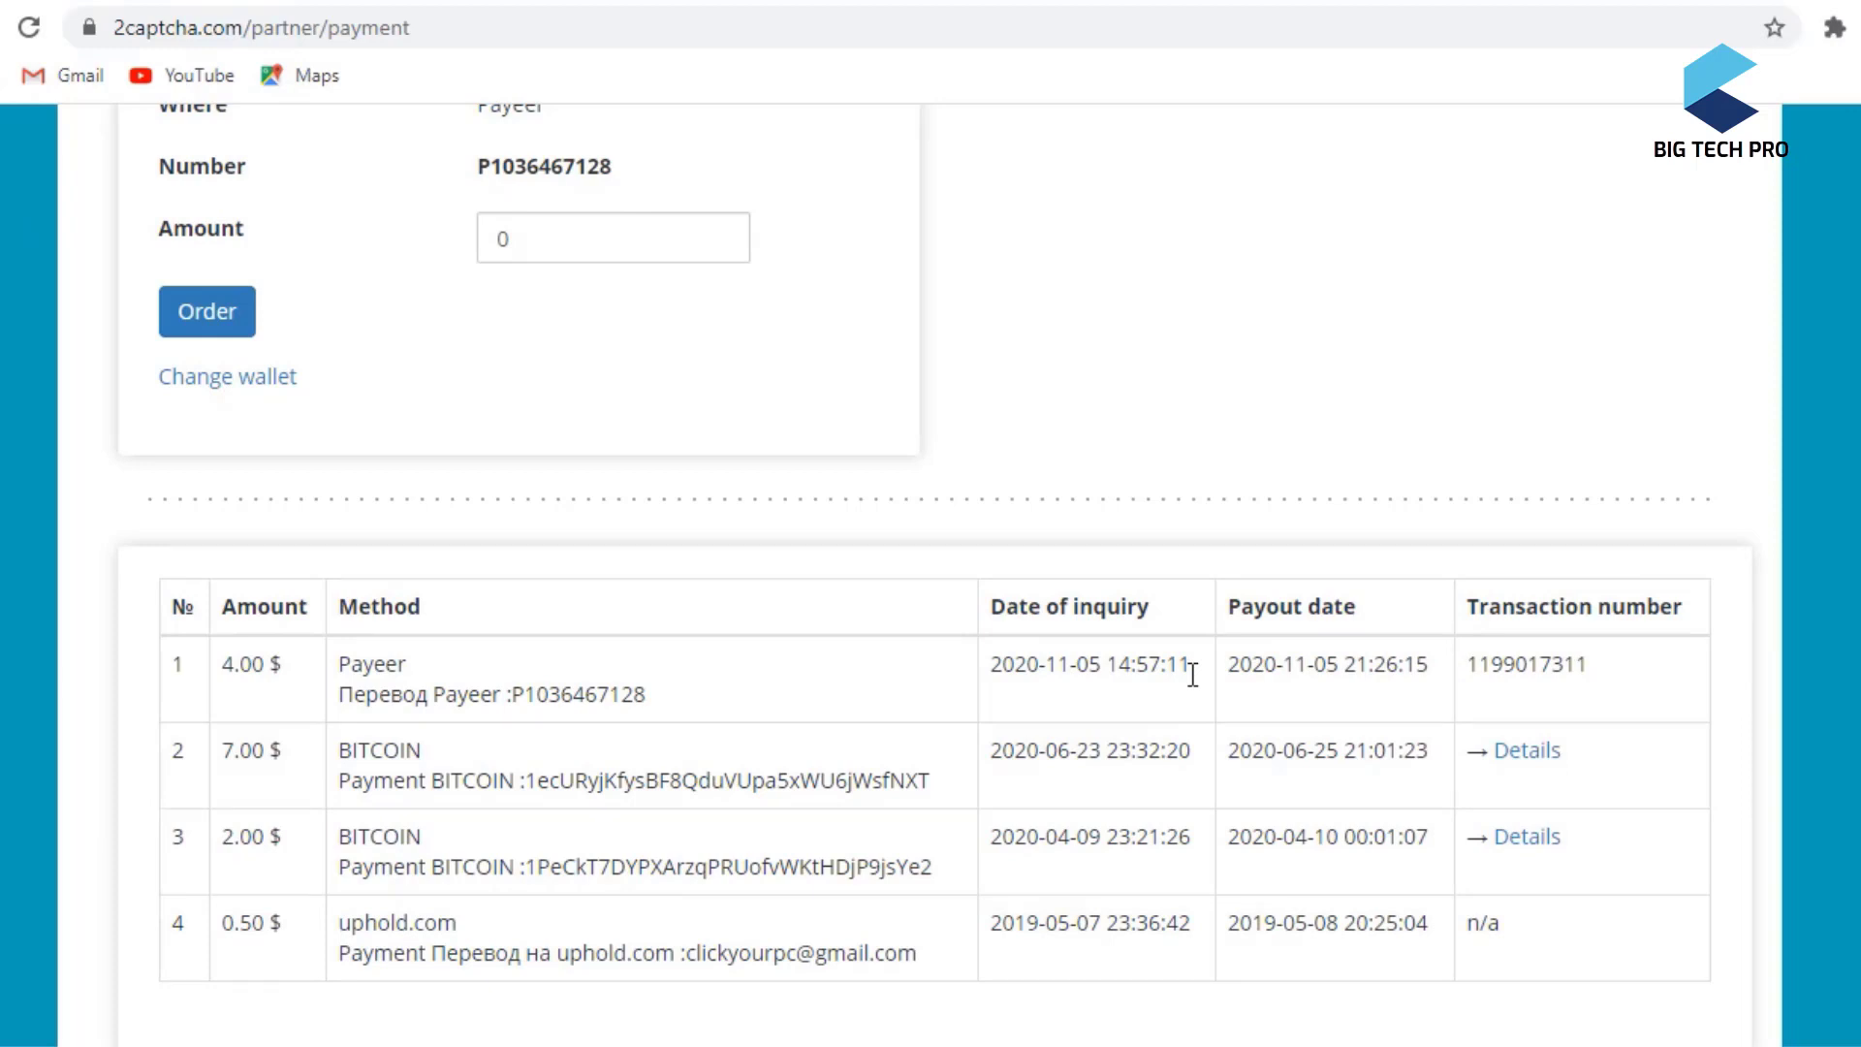
scroll(948, 623, "up", 4)
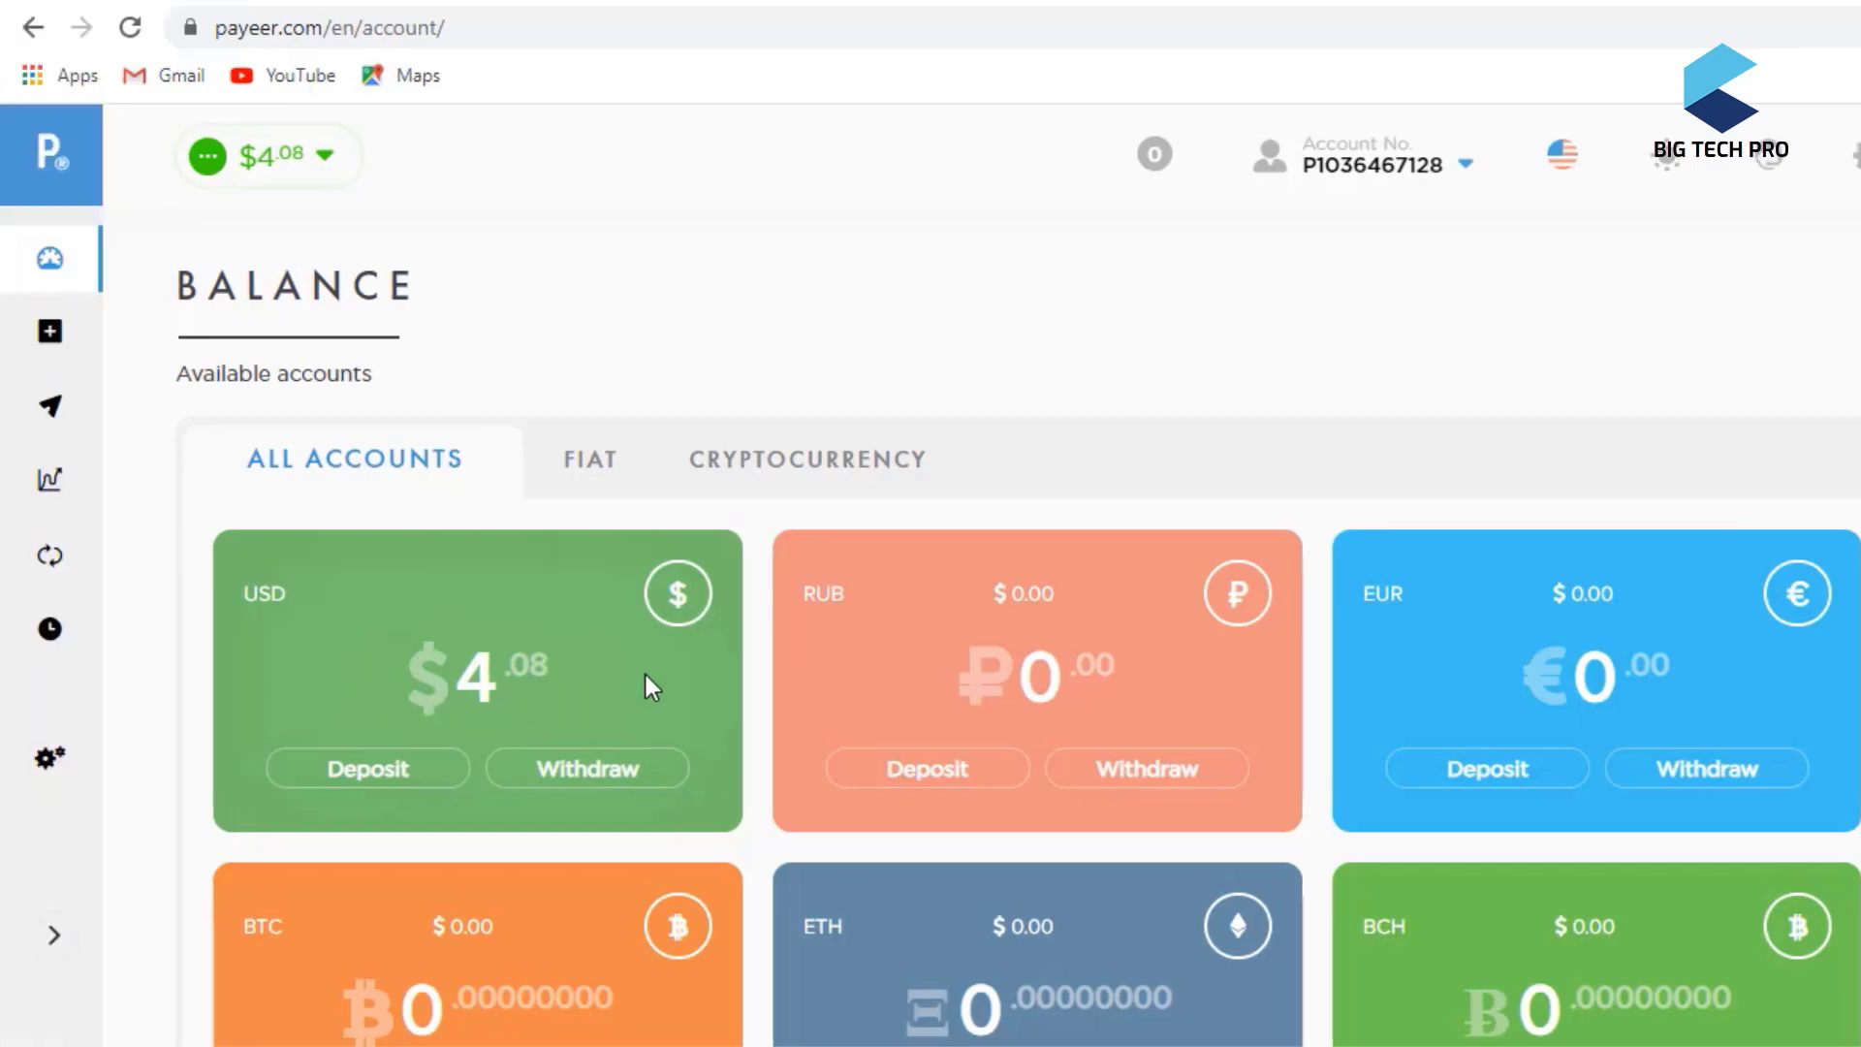
- Switch to the Cash-Maal dashboard tab after seeing $4.08 in Payeer's USD account
left_click(876, 5)
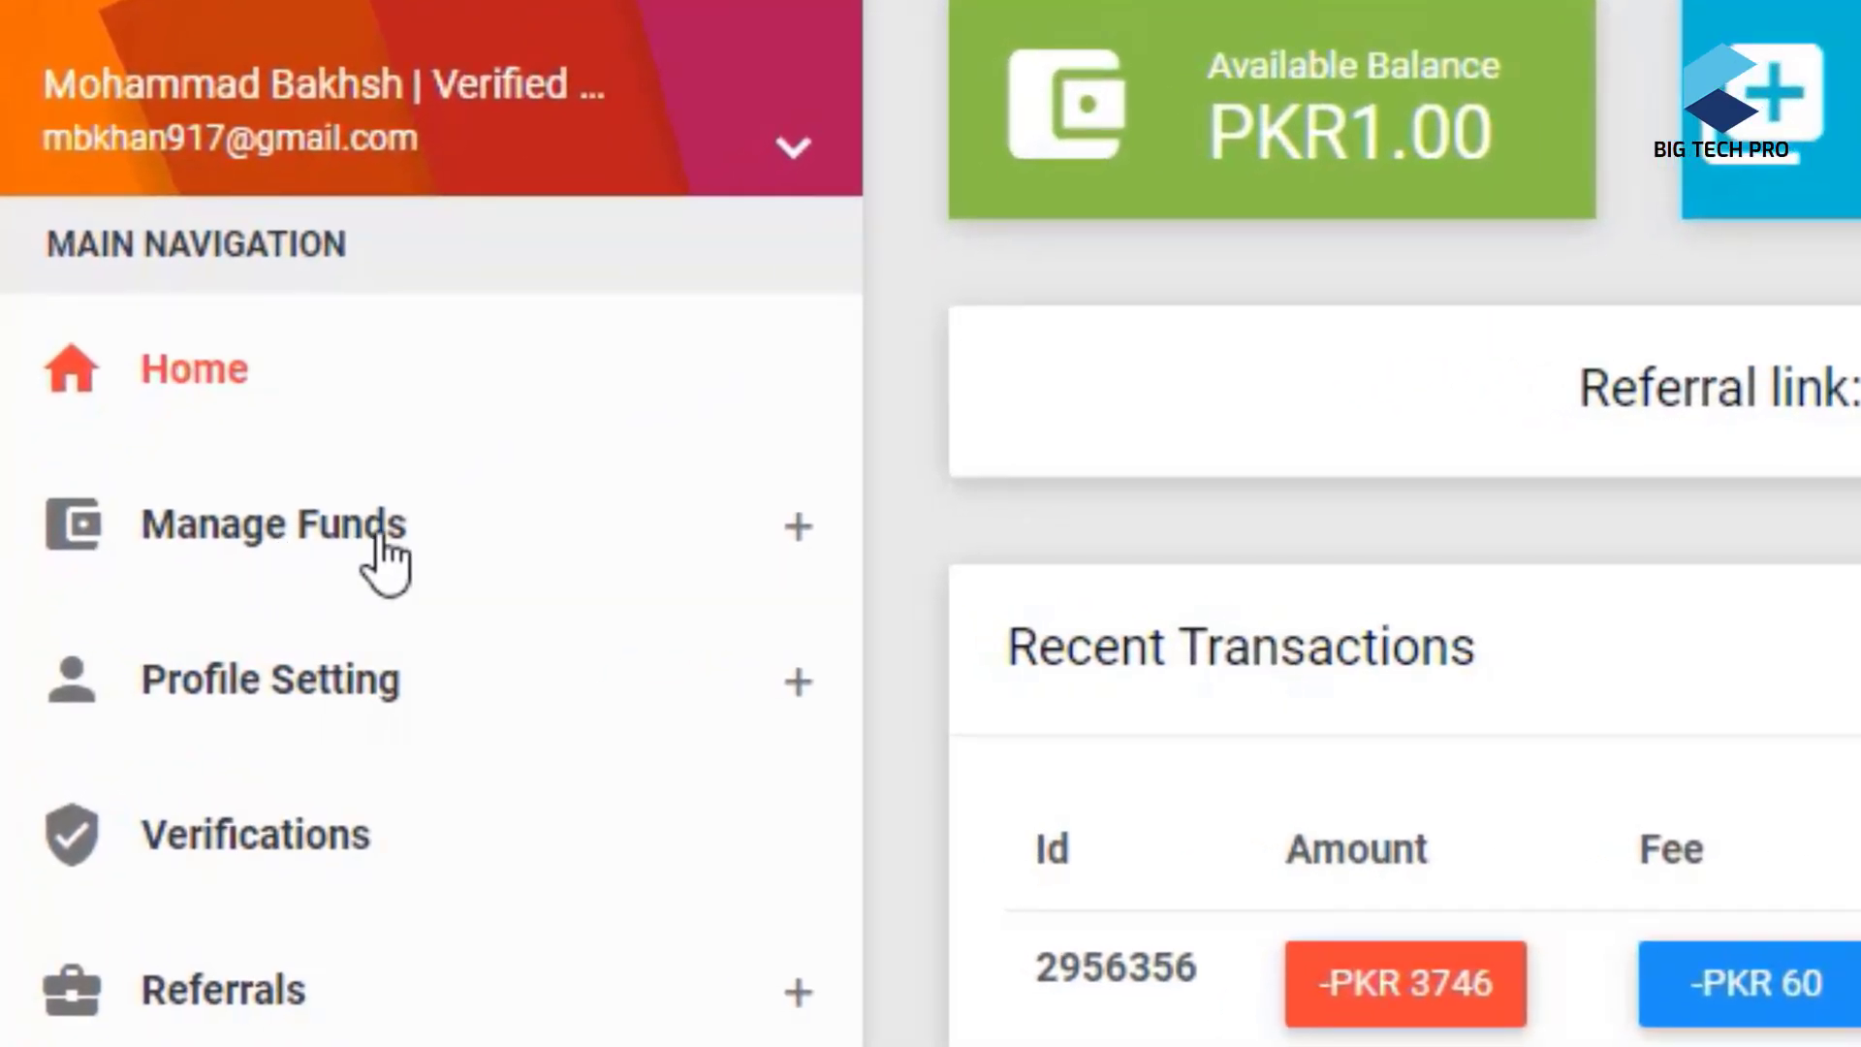
- Under Manage Funds > Deposit, choose Payeer, enter 4 USD and continue to the invoice
left_click(380, 543)
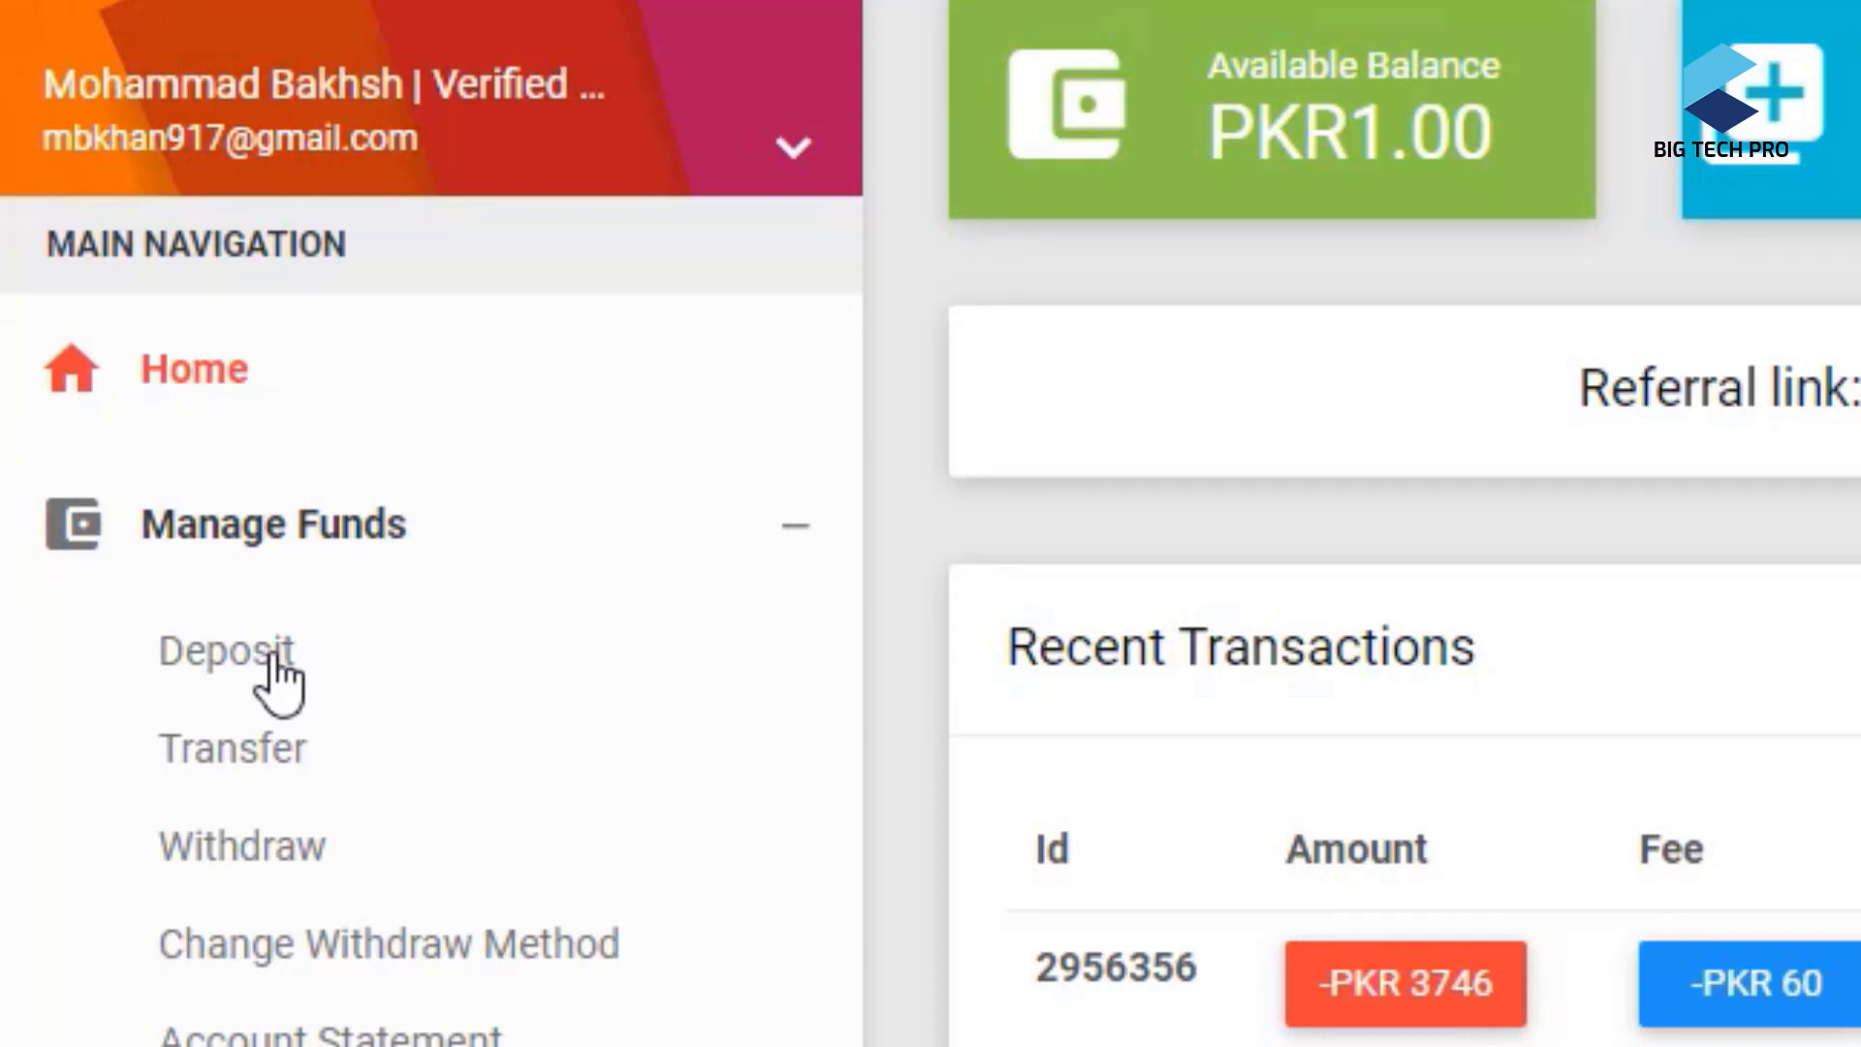
left_click(276, 688)
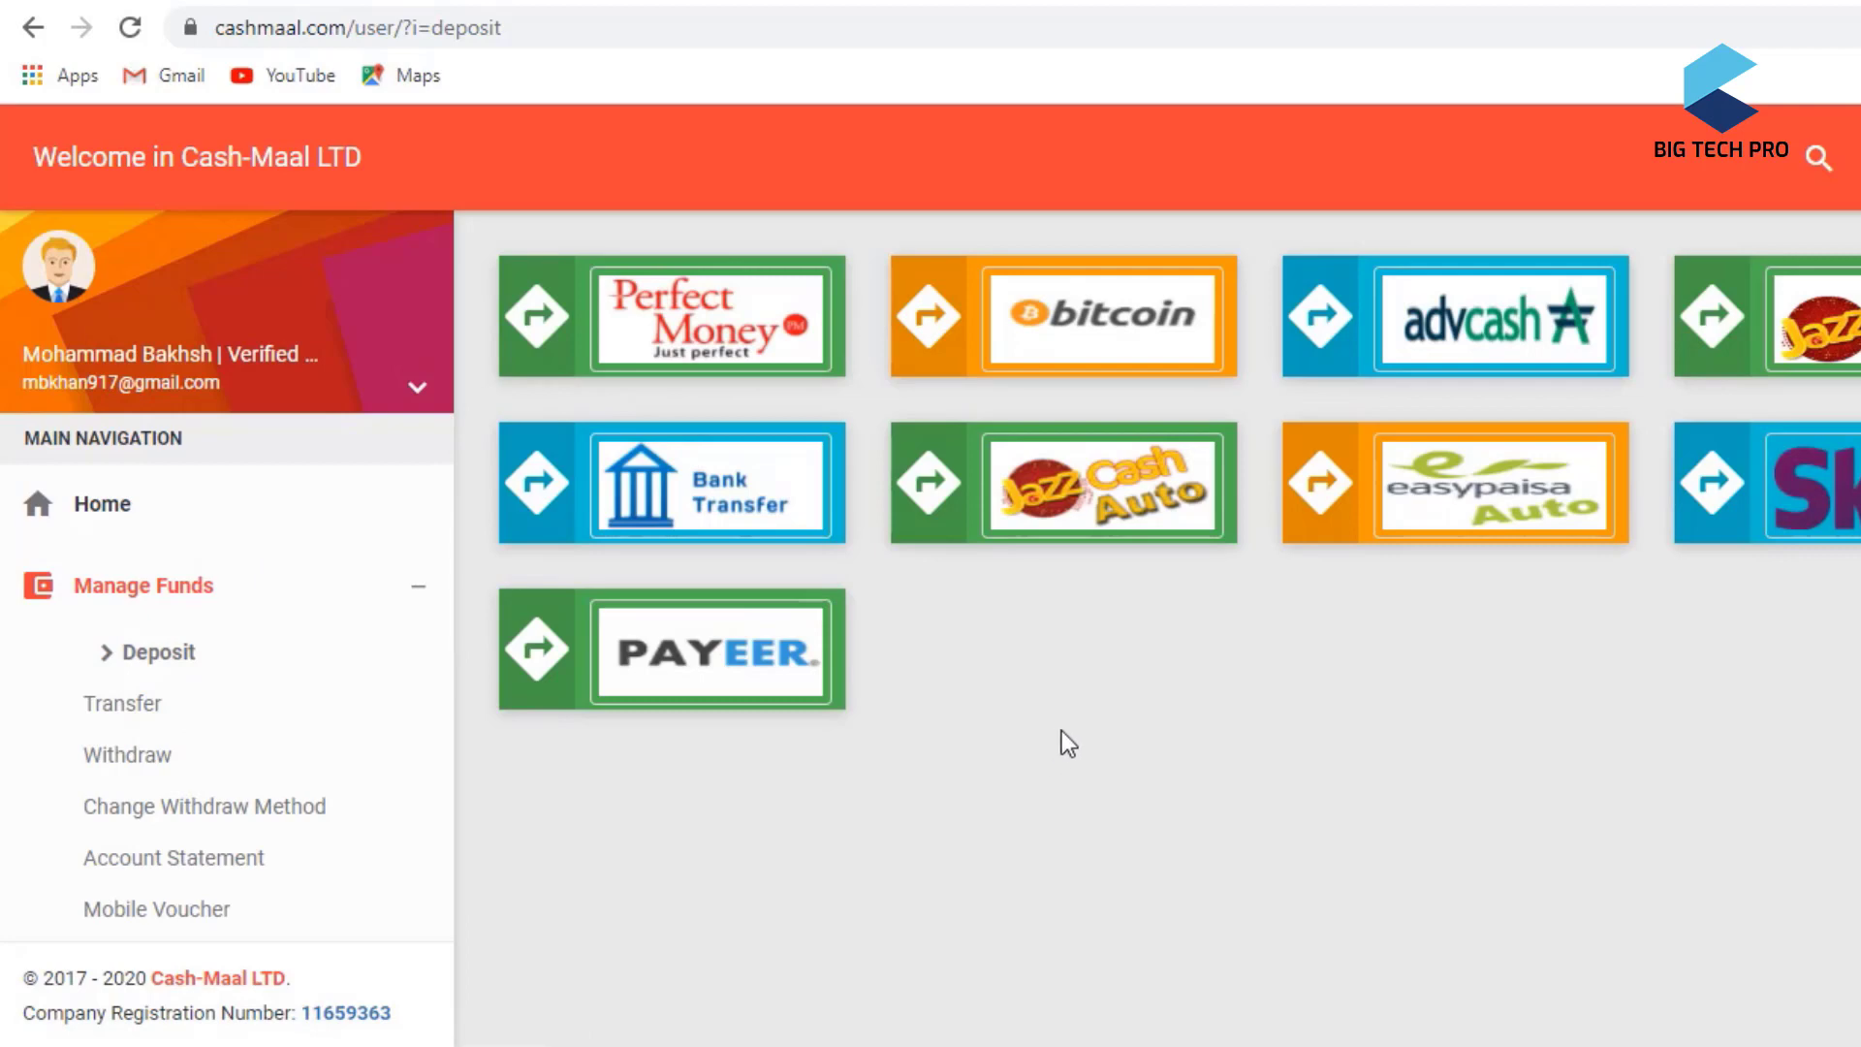
left_click(770, 694)
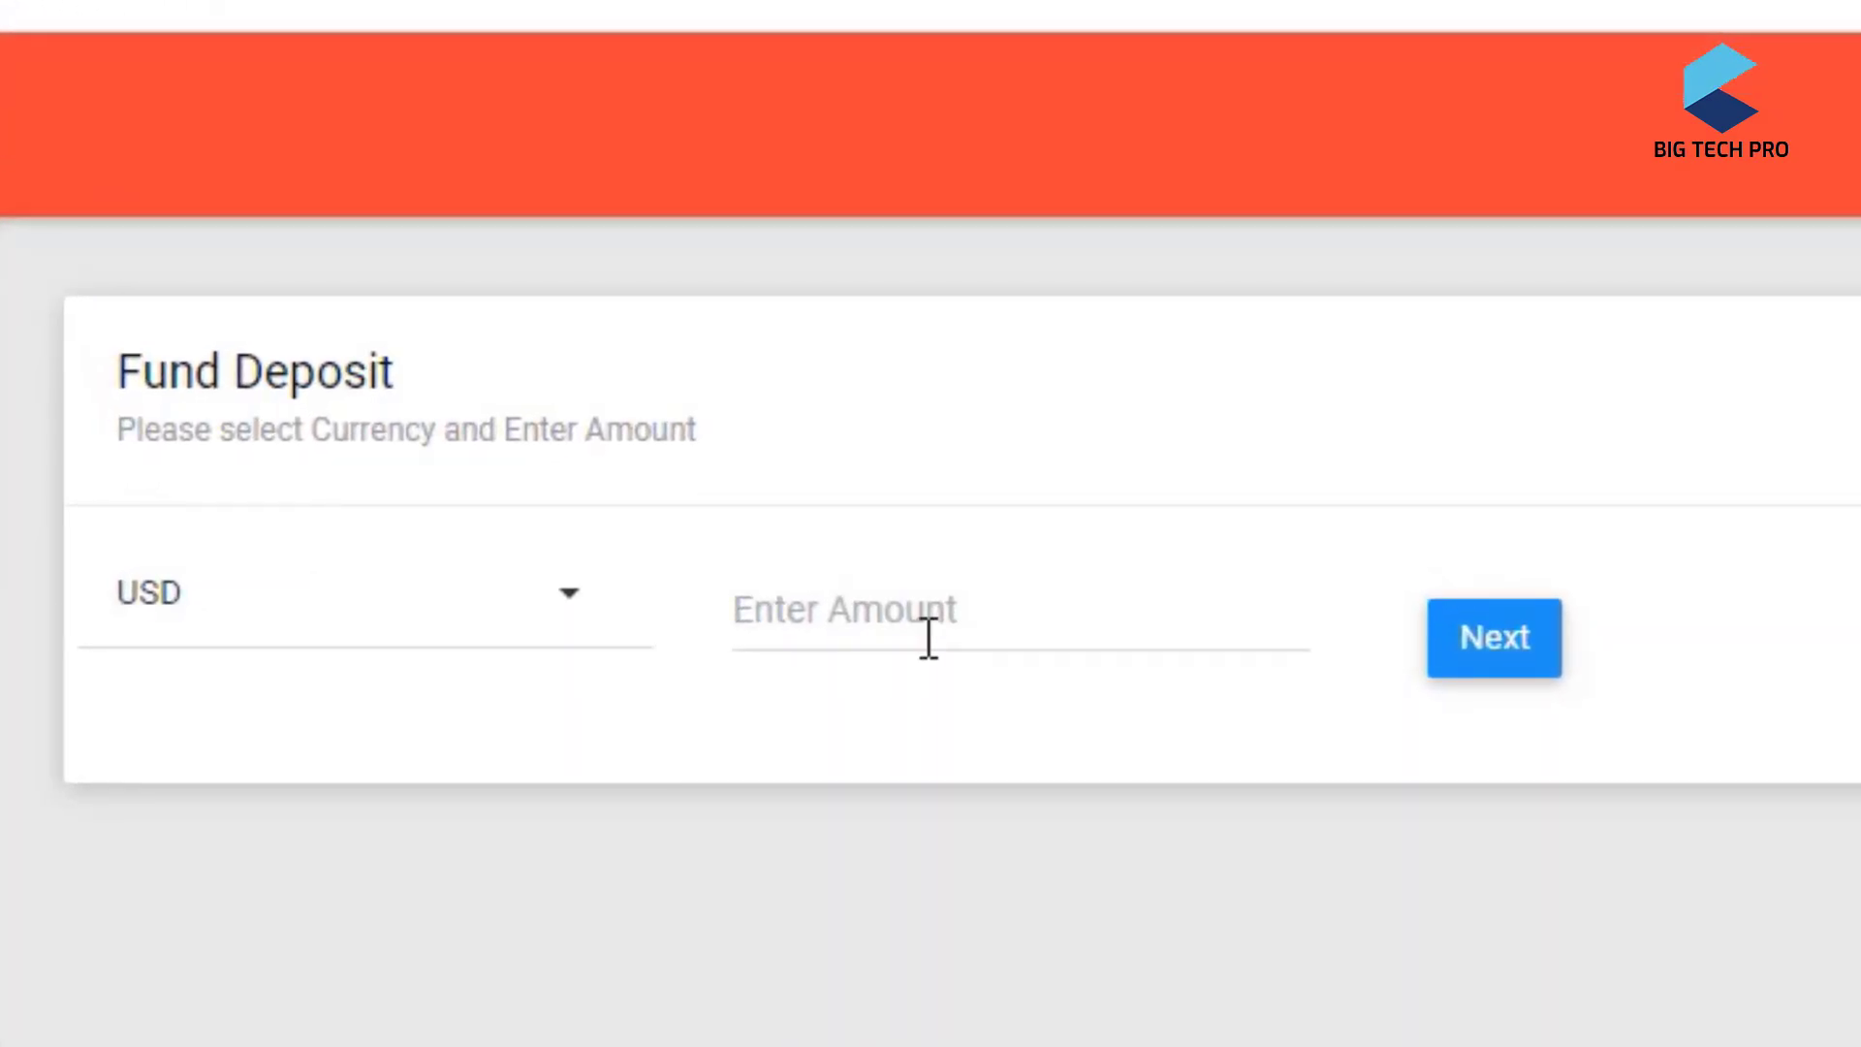
left_click(771, 595)
type("4")
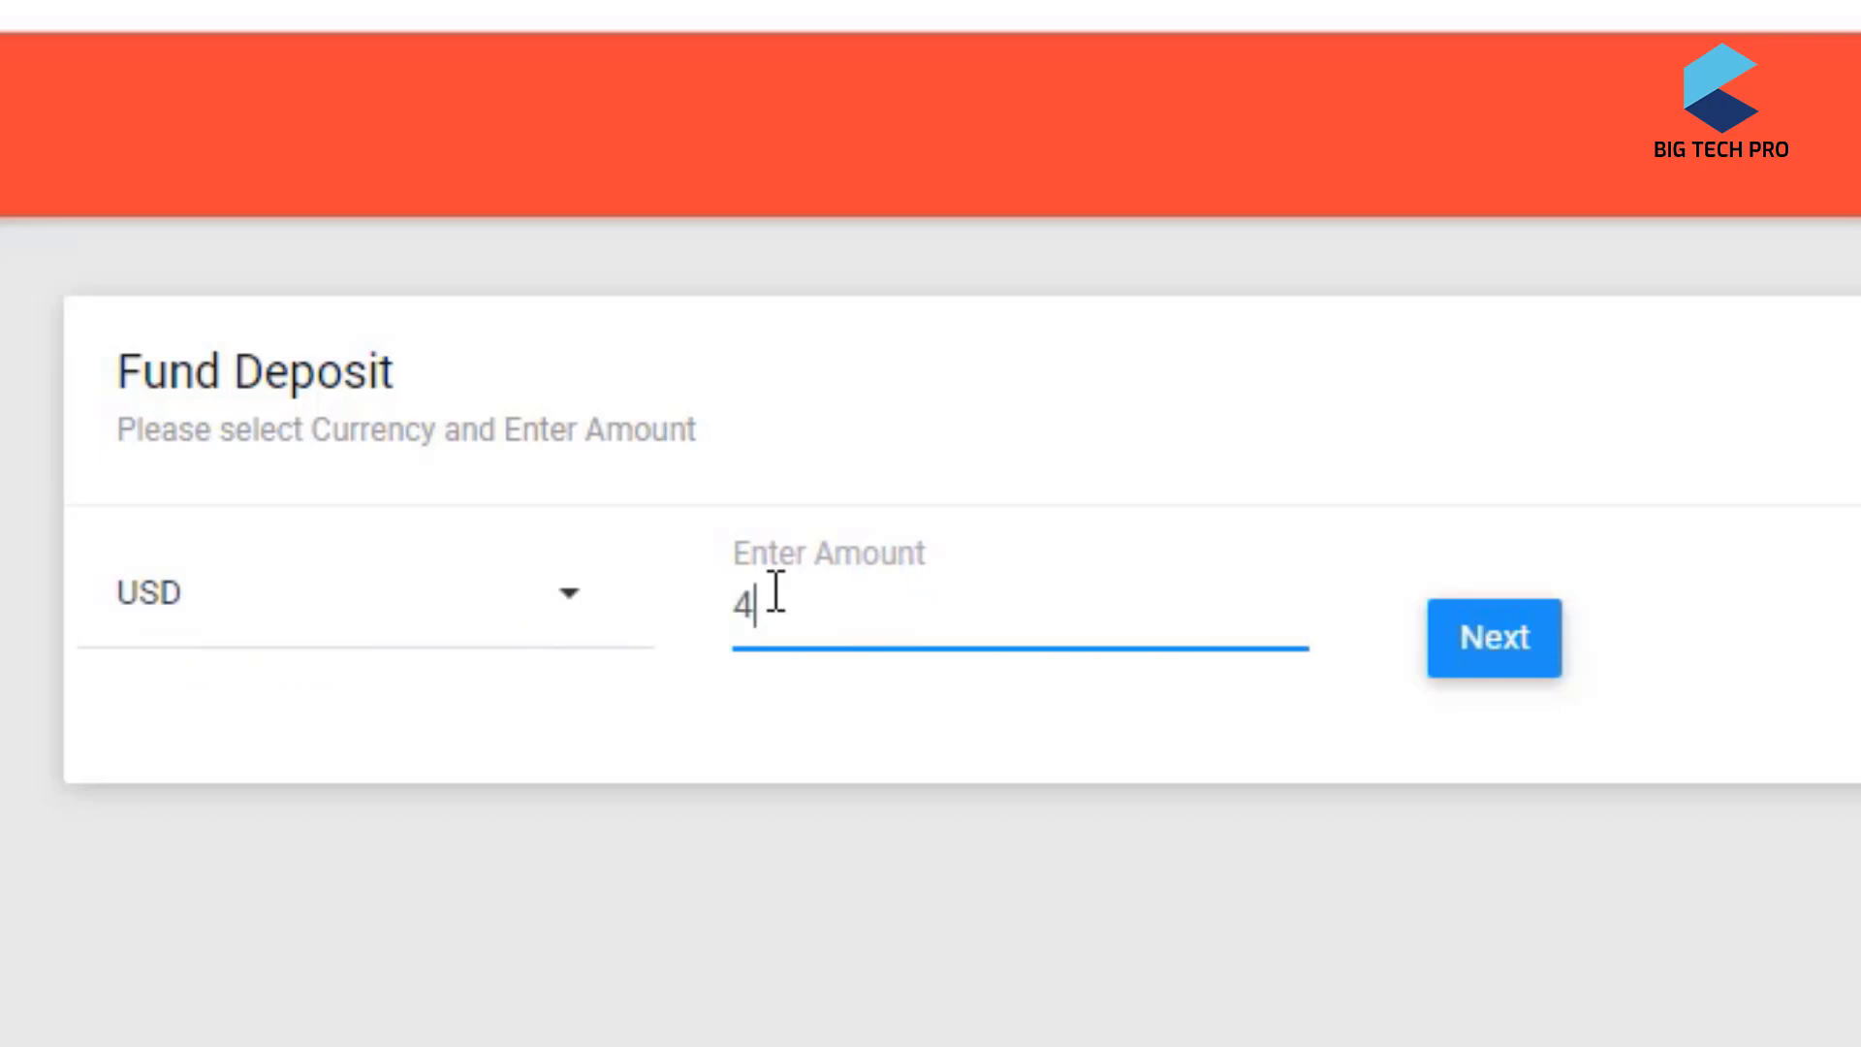
left_click(1474, 655)
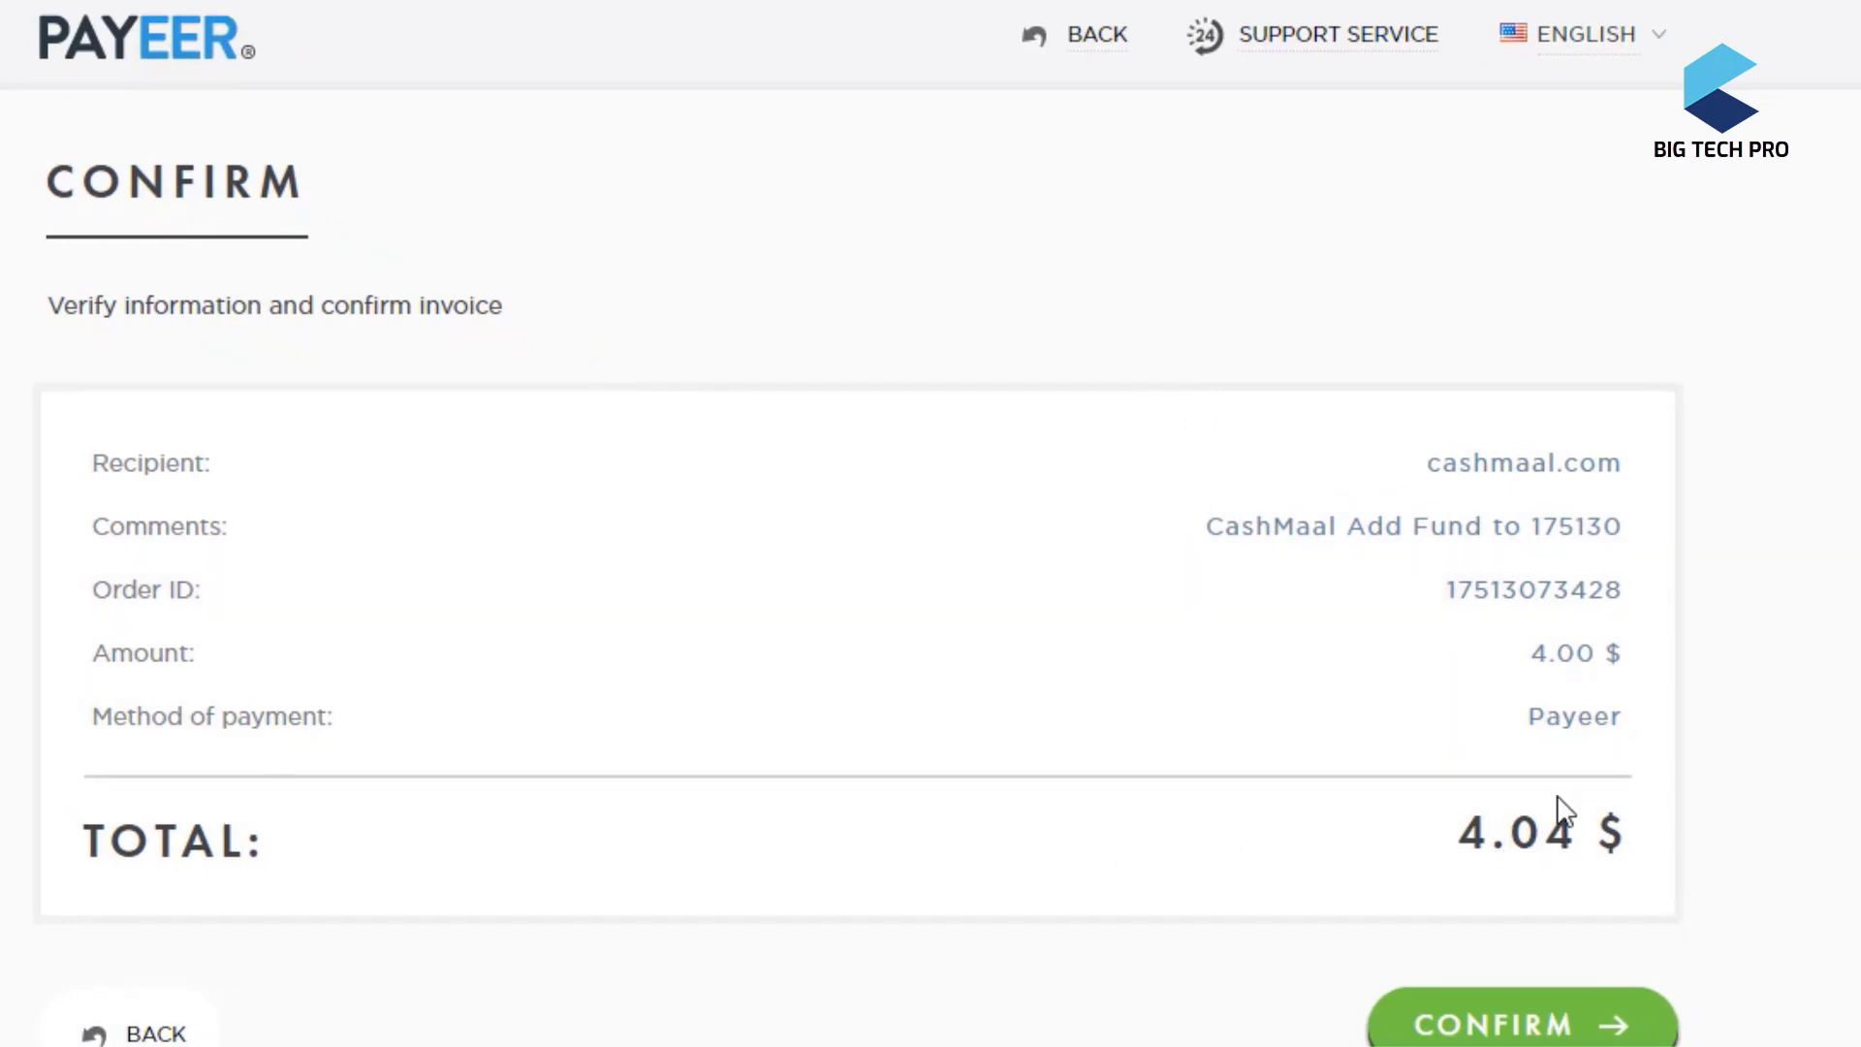
- Check the 4.00 $ amount and .04 $ fee, then confirm the 4.04 $ invoice
double_click(1541, 653)
left_click_drag(1490, 836, 1572, 841)
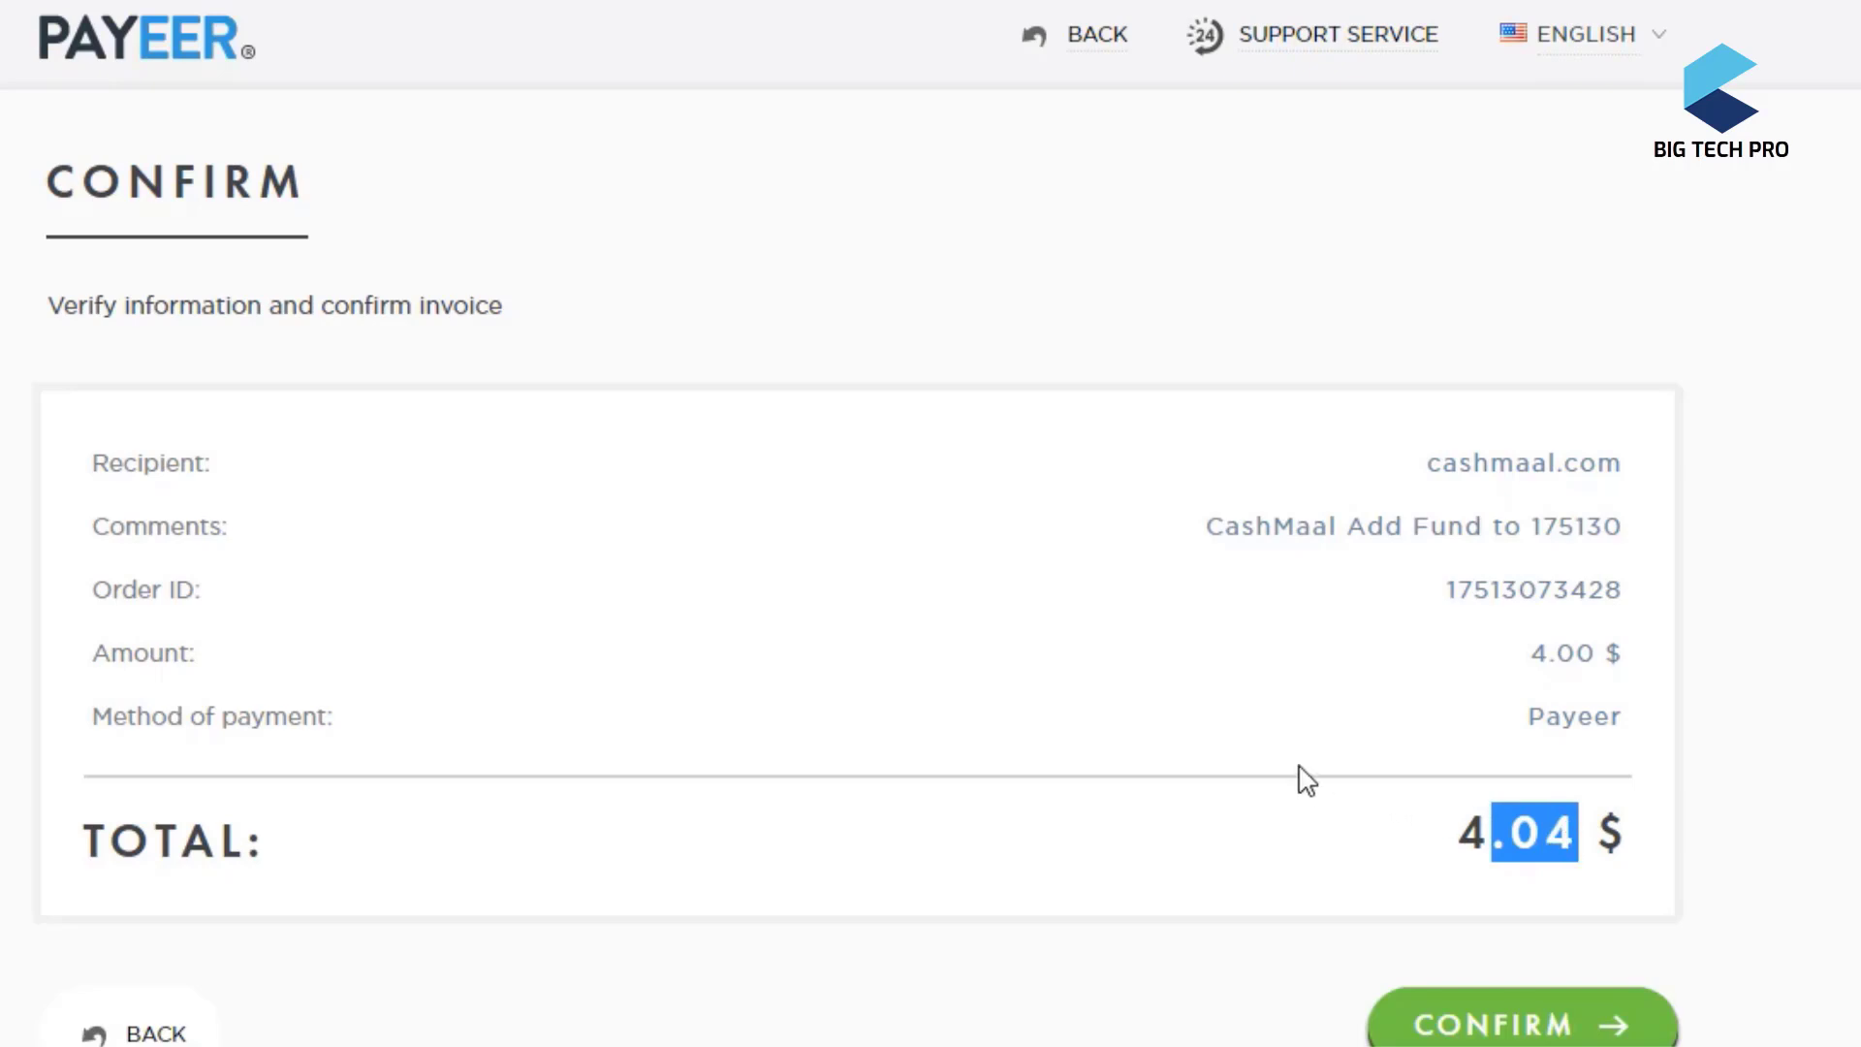
scroll(1307, 781, "down", 1)
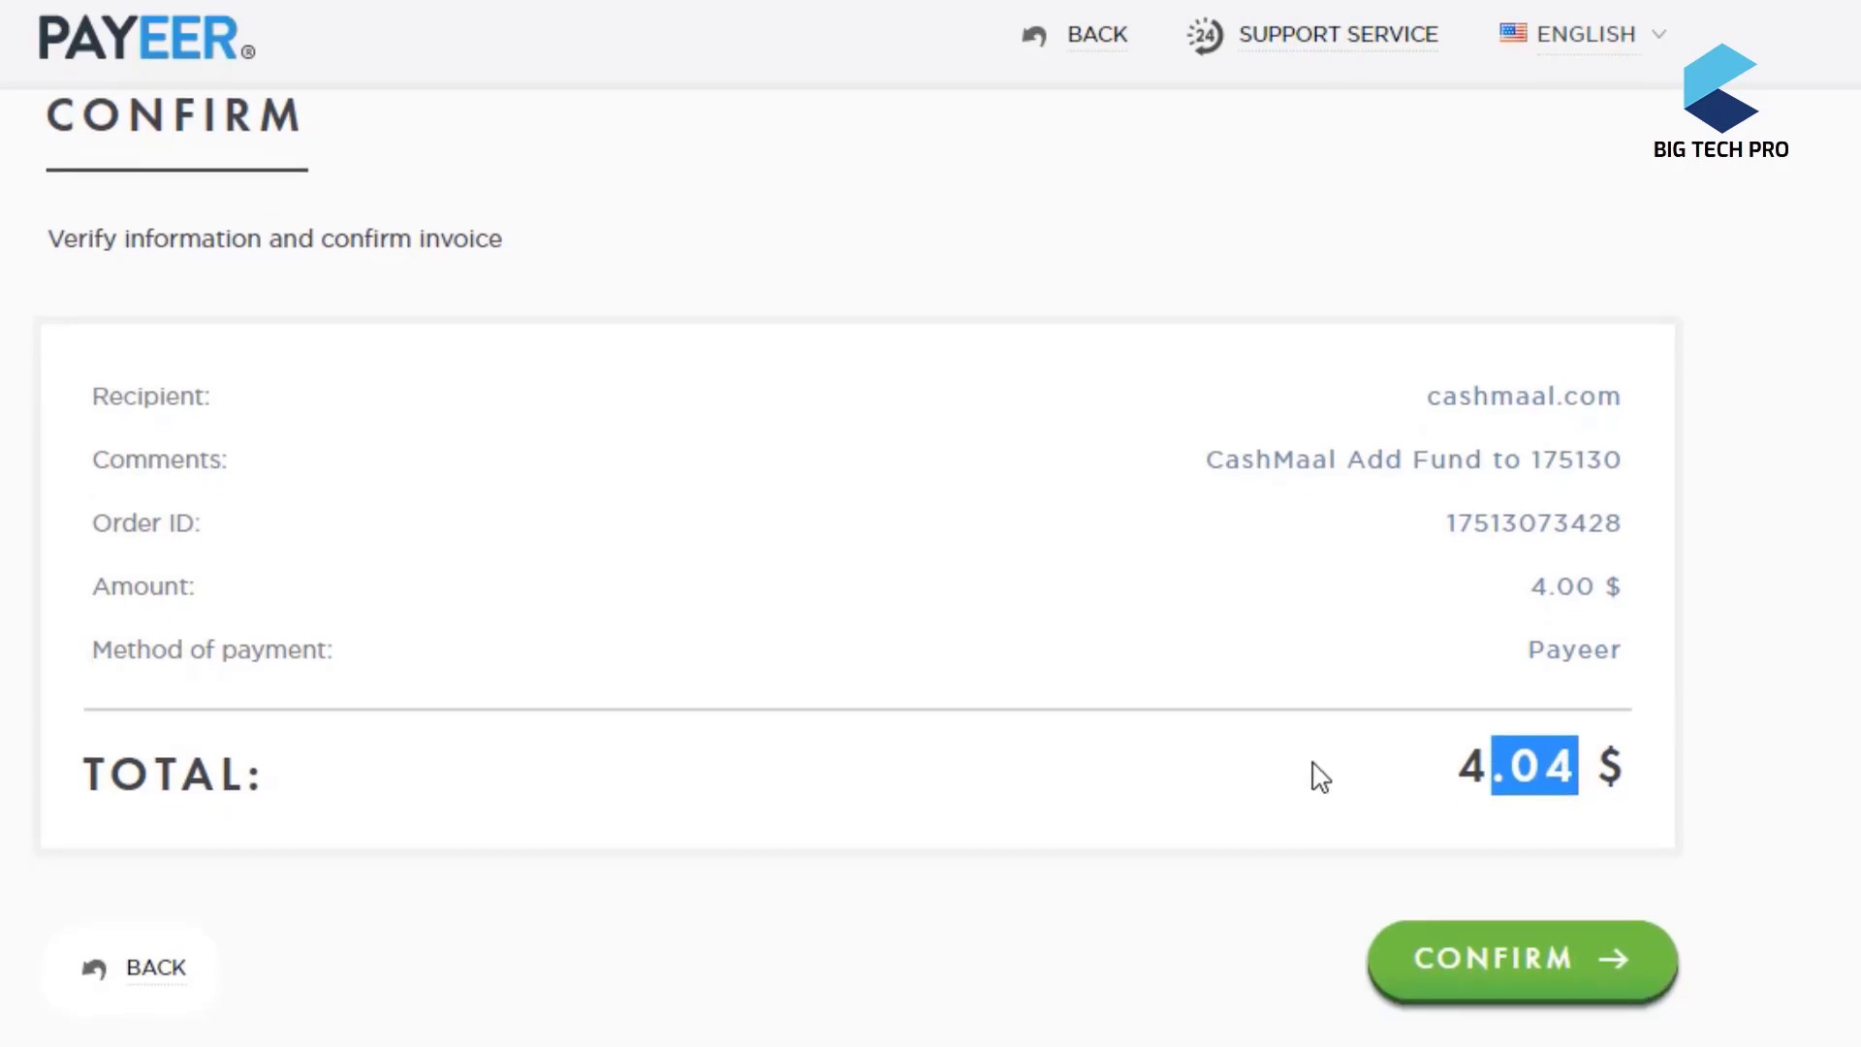
left_click(1524, 981)
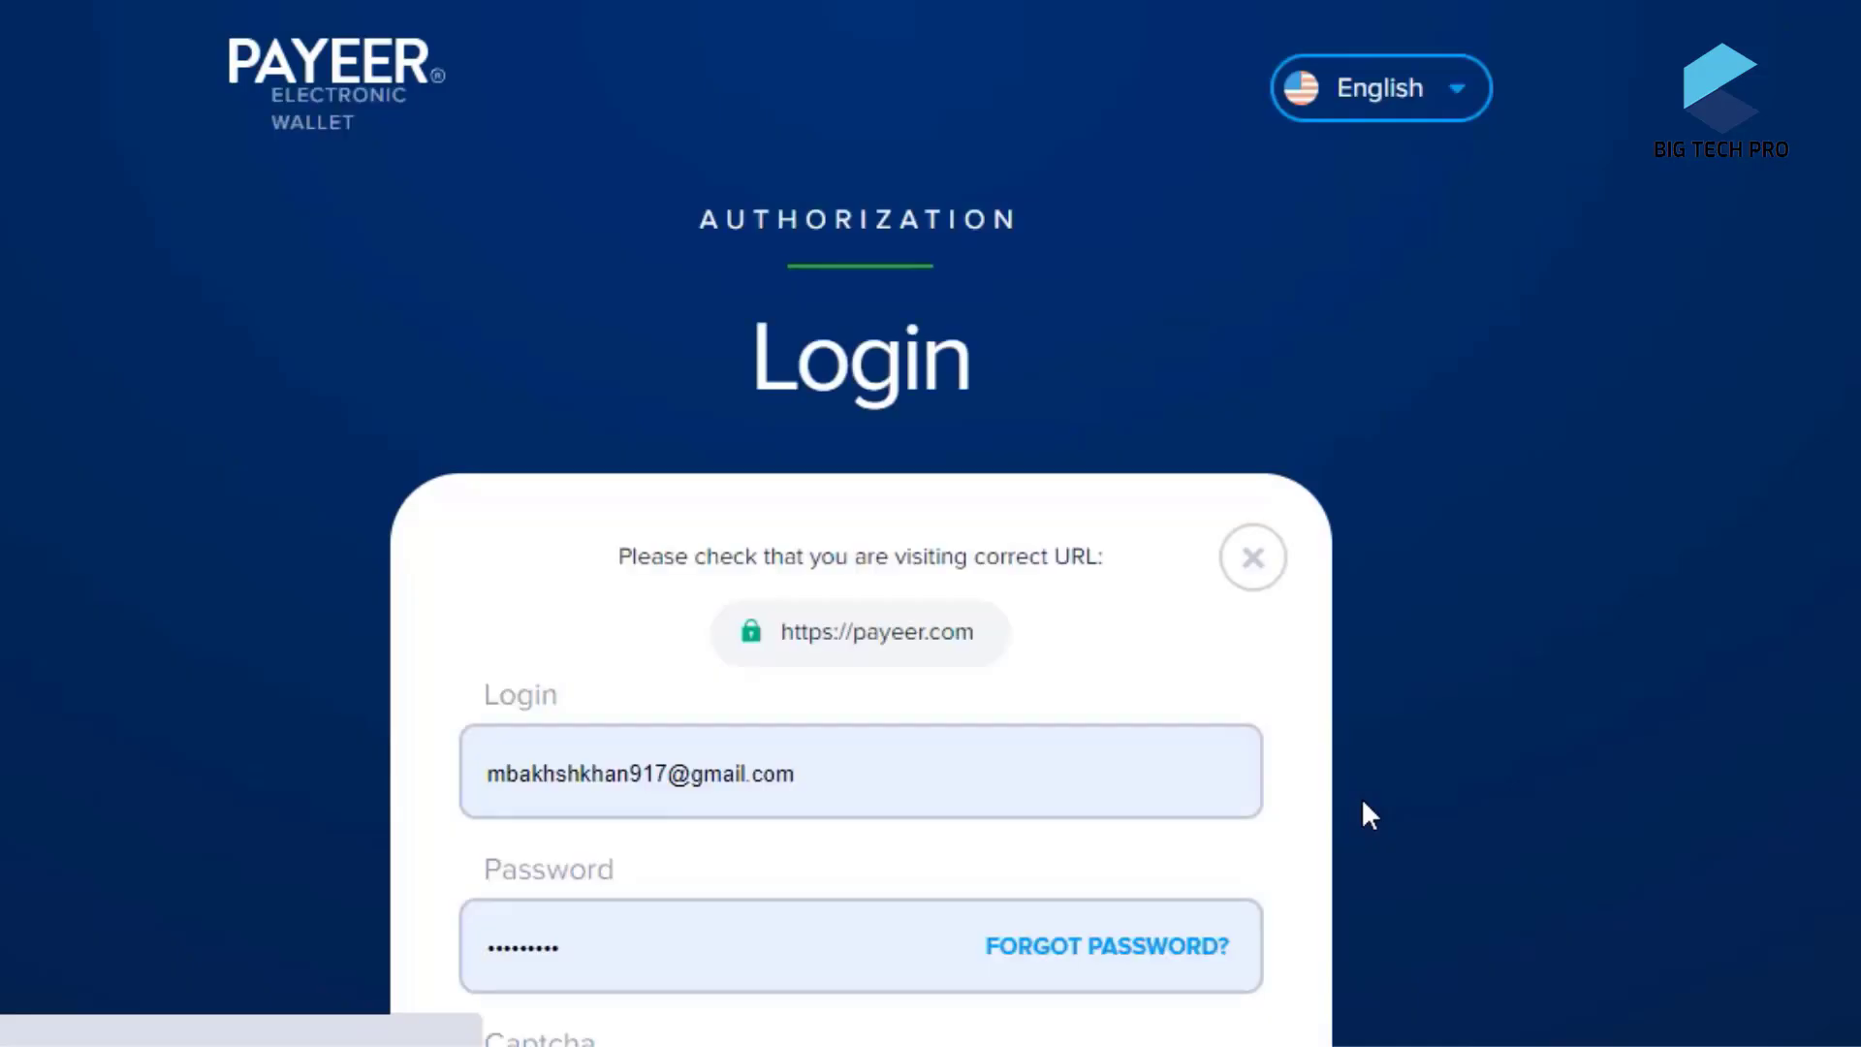
- Enter the captcha code on the Payeer login page and submit the sign-in
scroll(1361, 796, "down", 5)
left_click(722, 603)
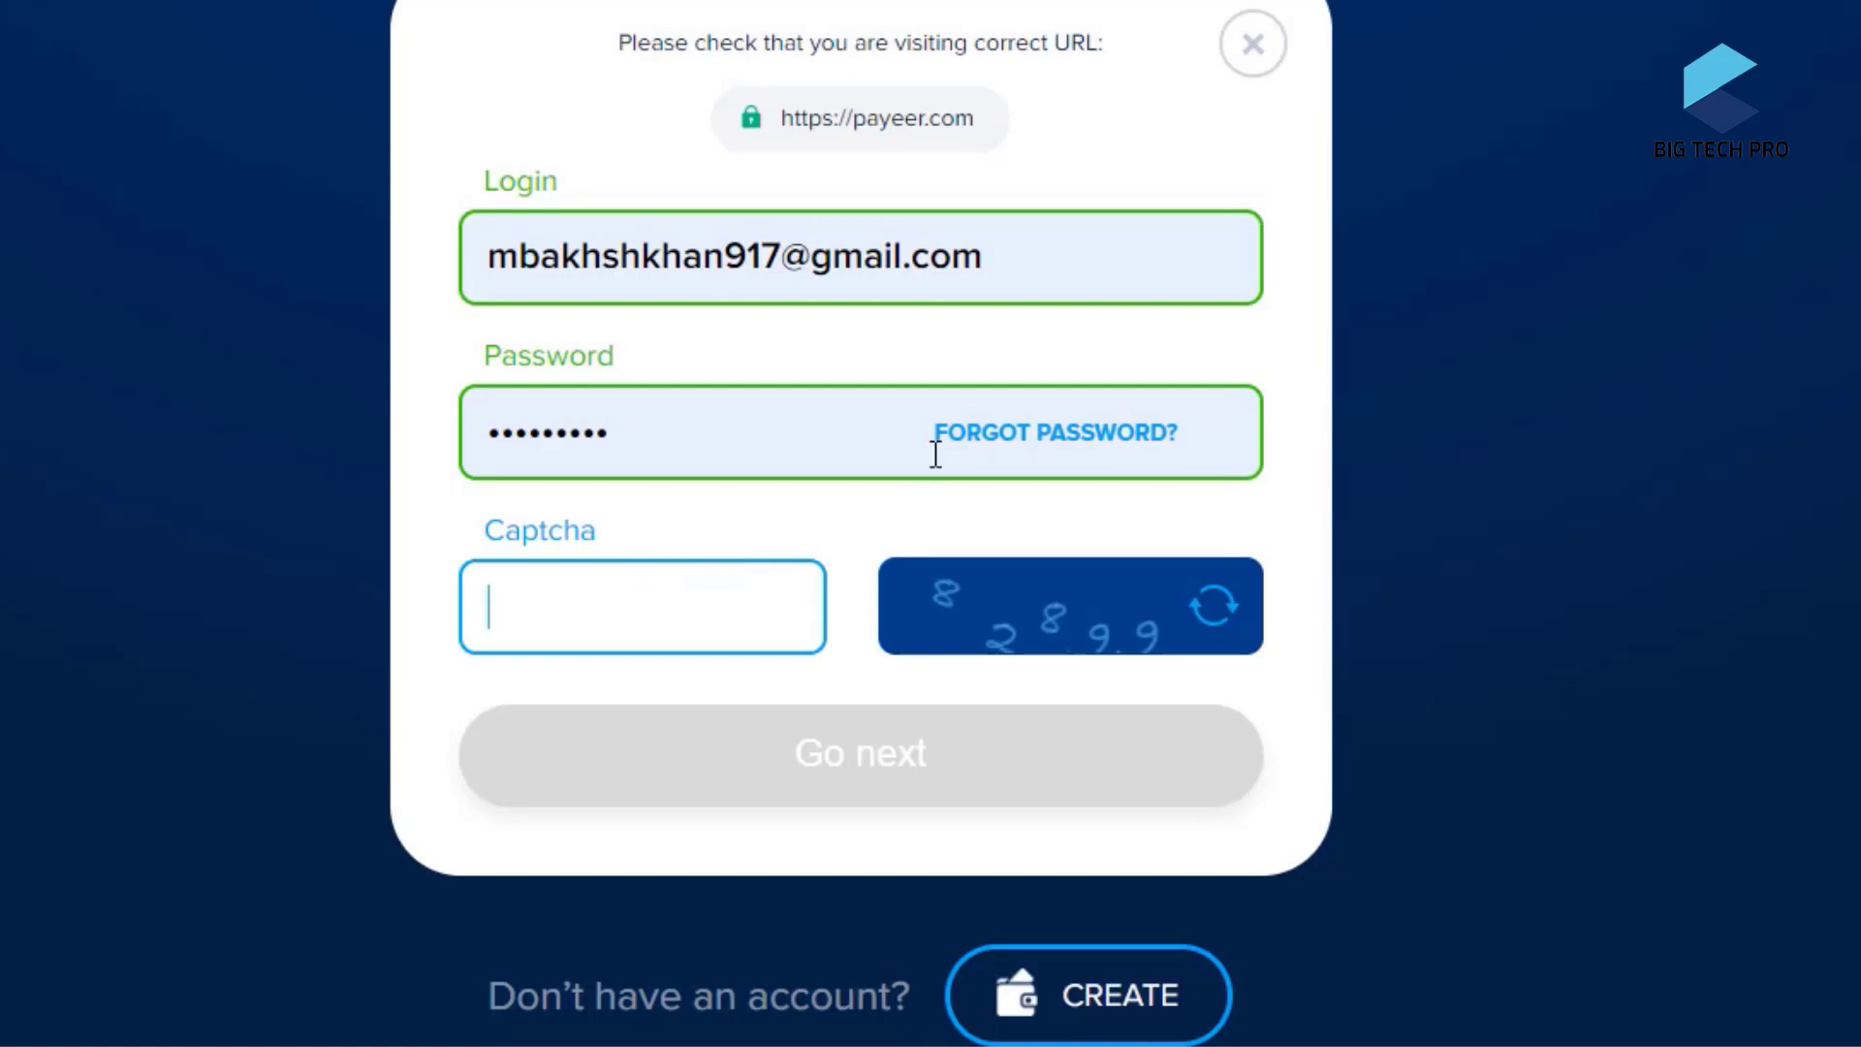
type("828")
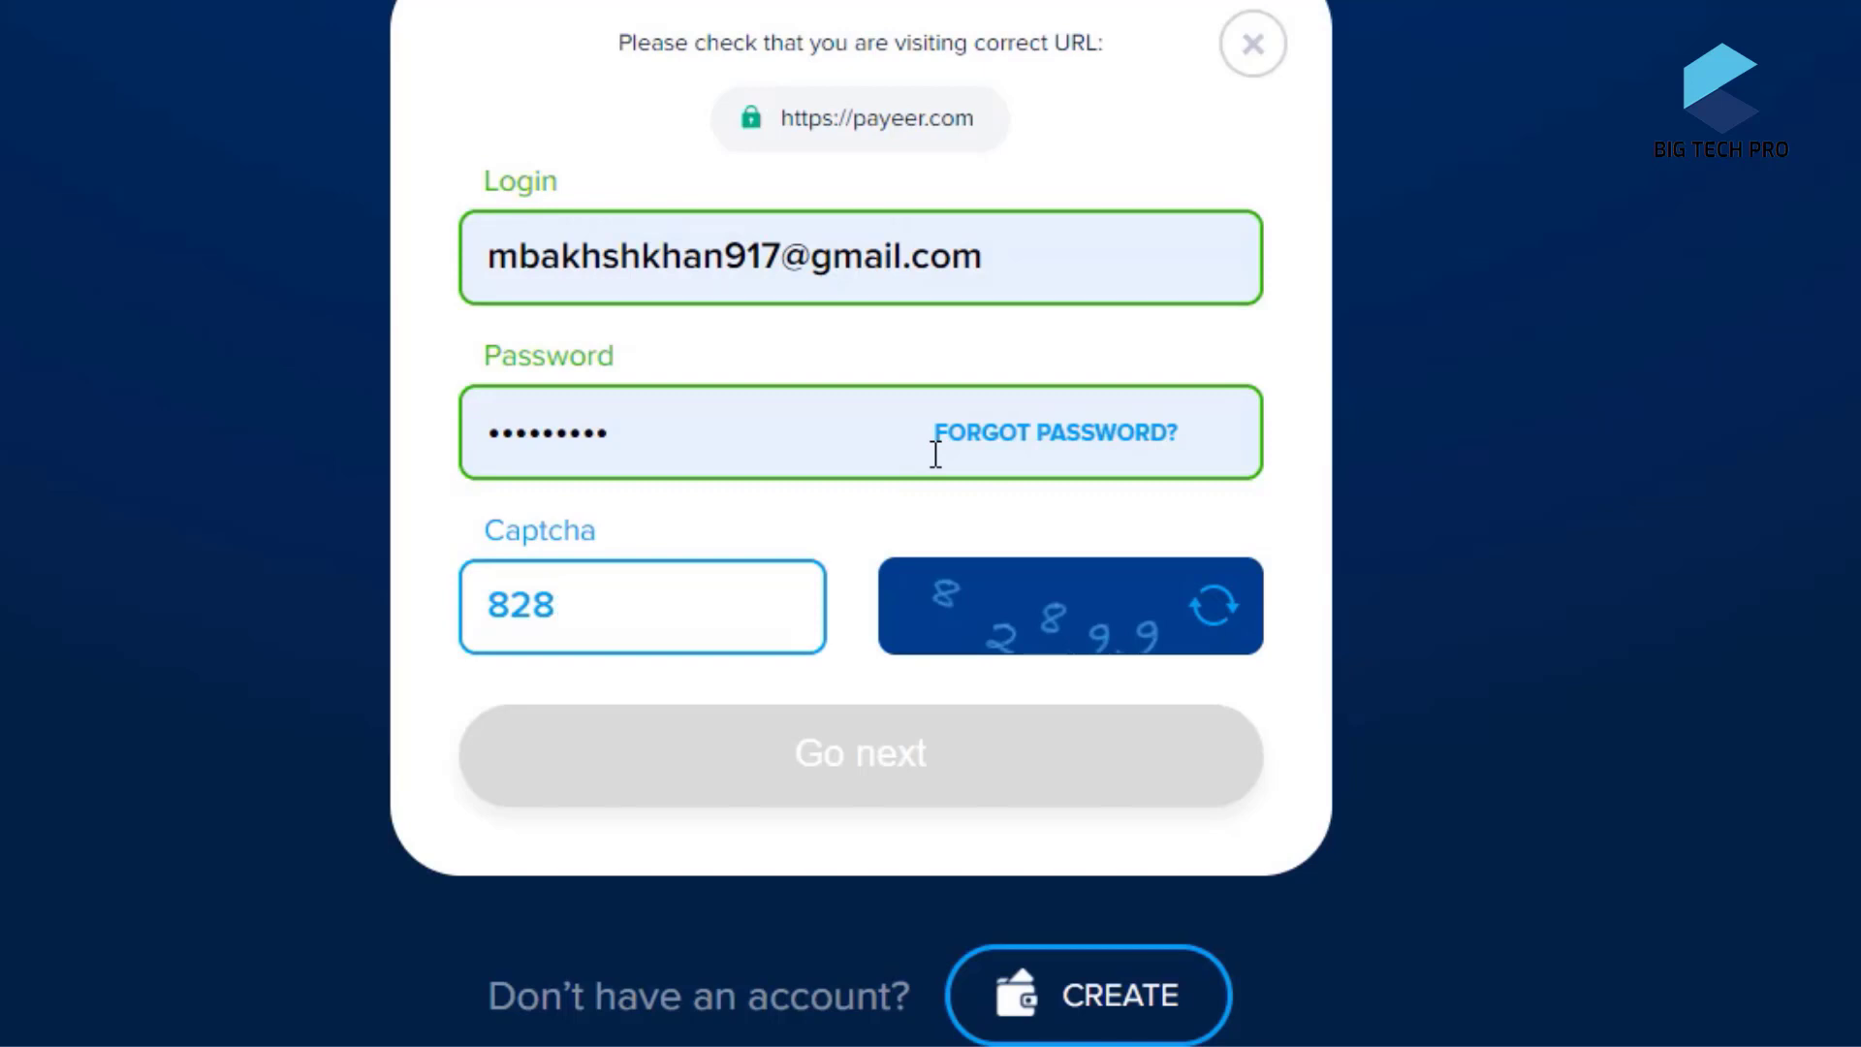
type("99")
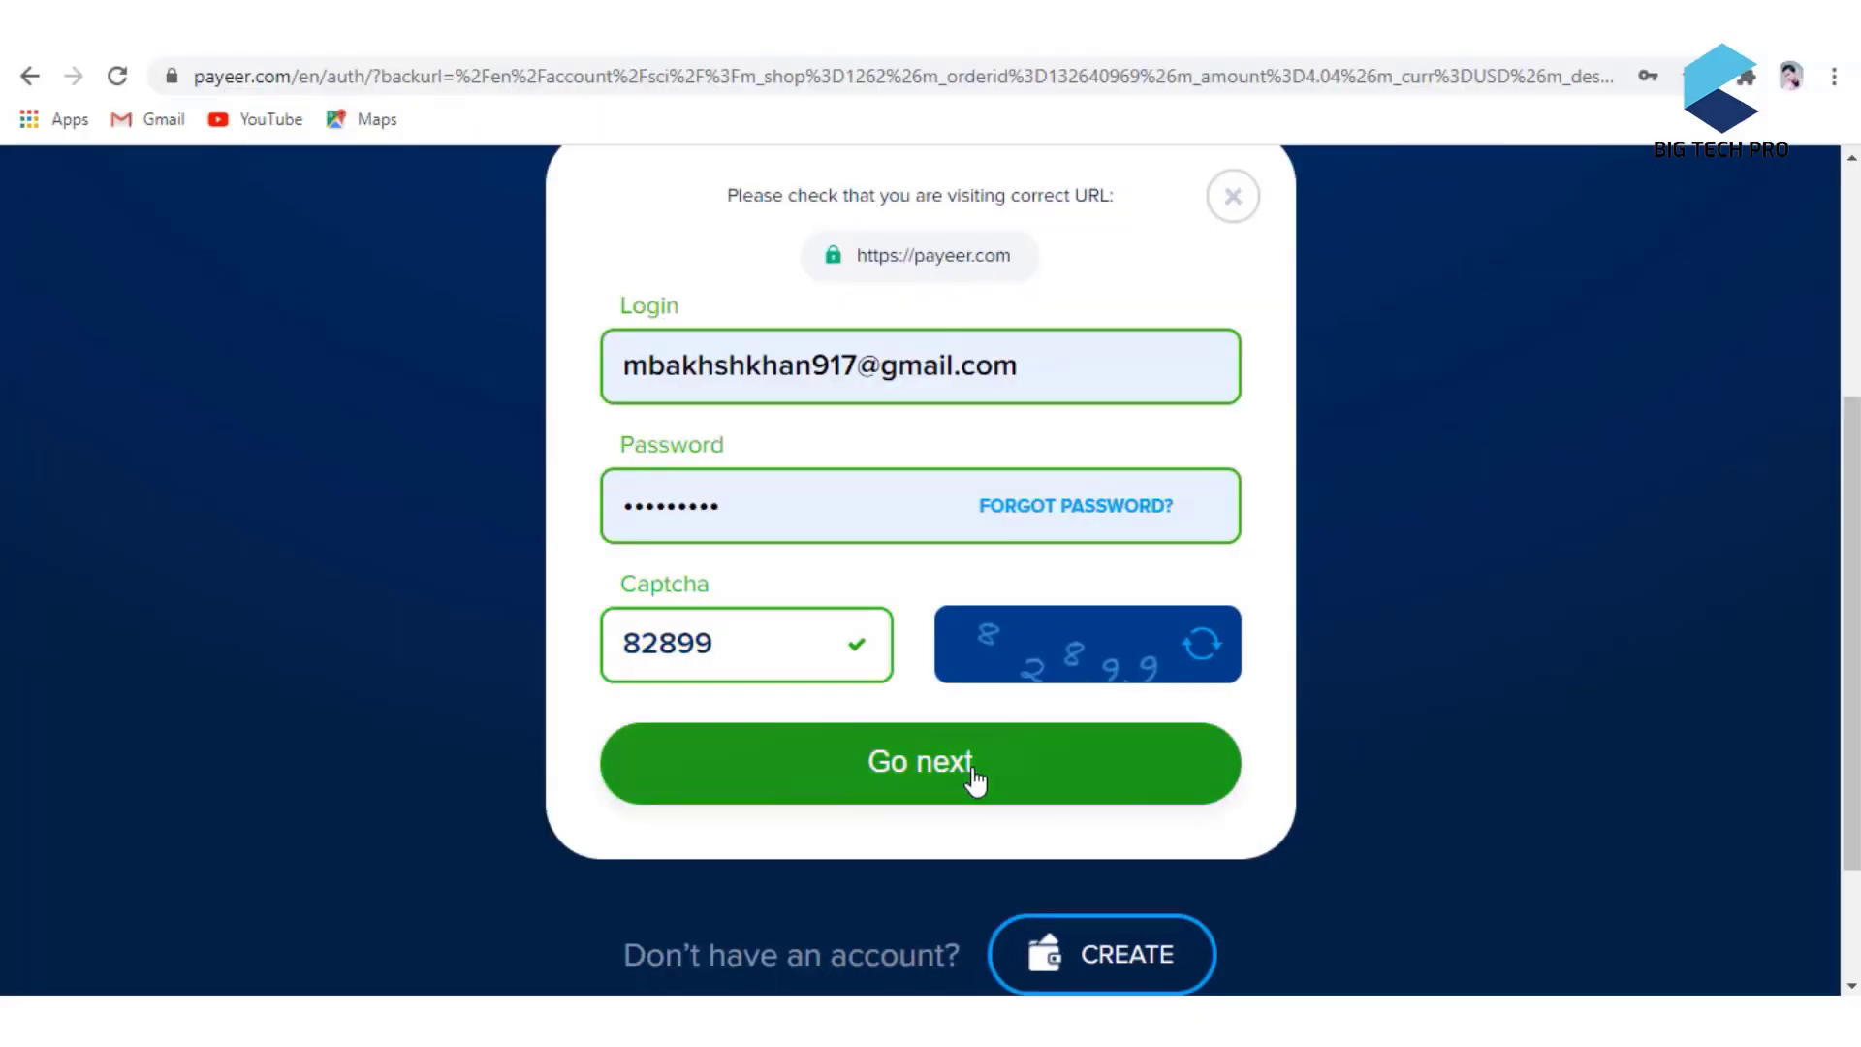
left_click(976, 768)
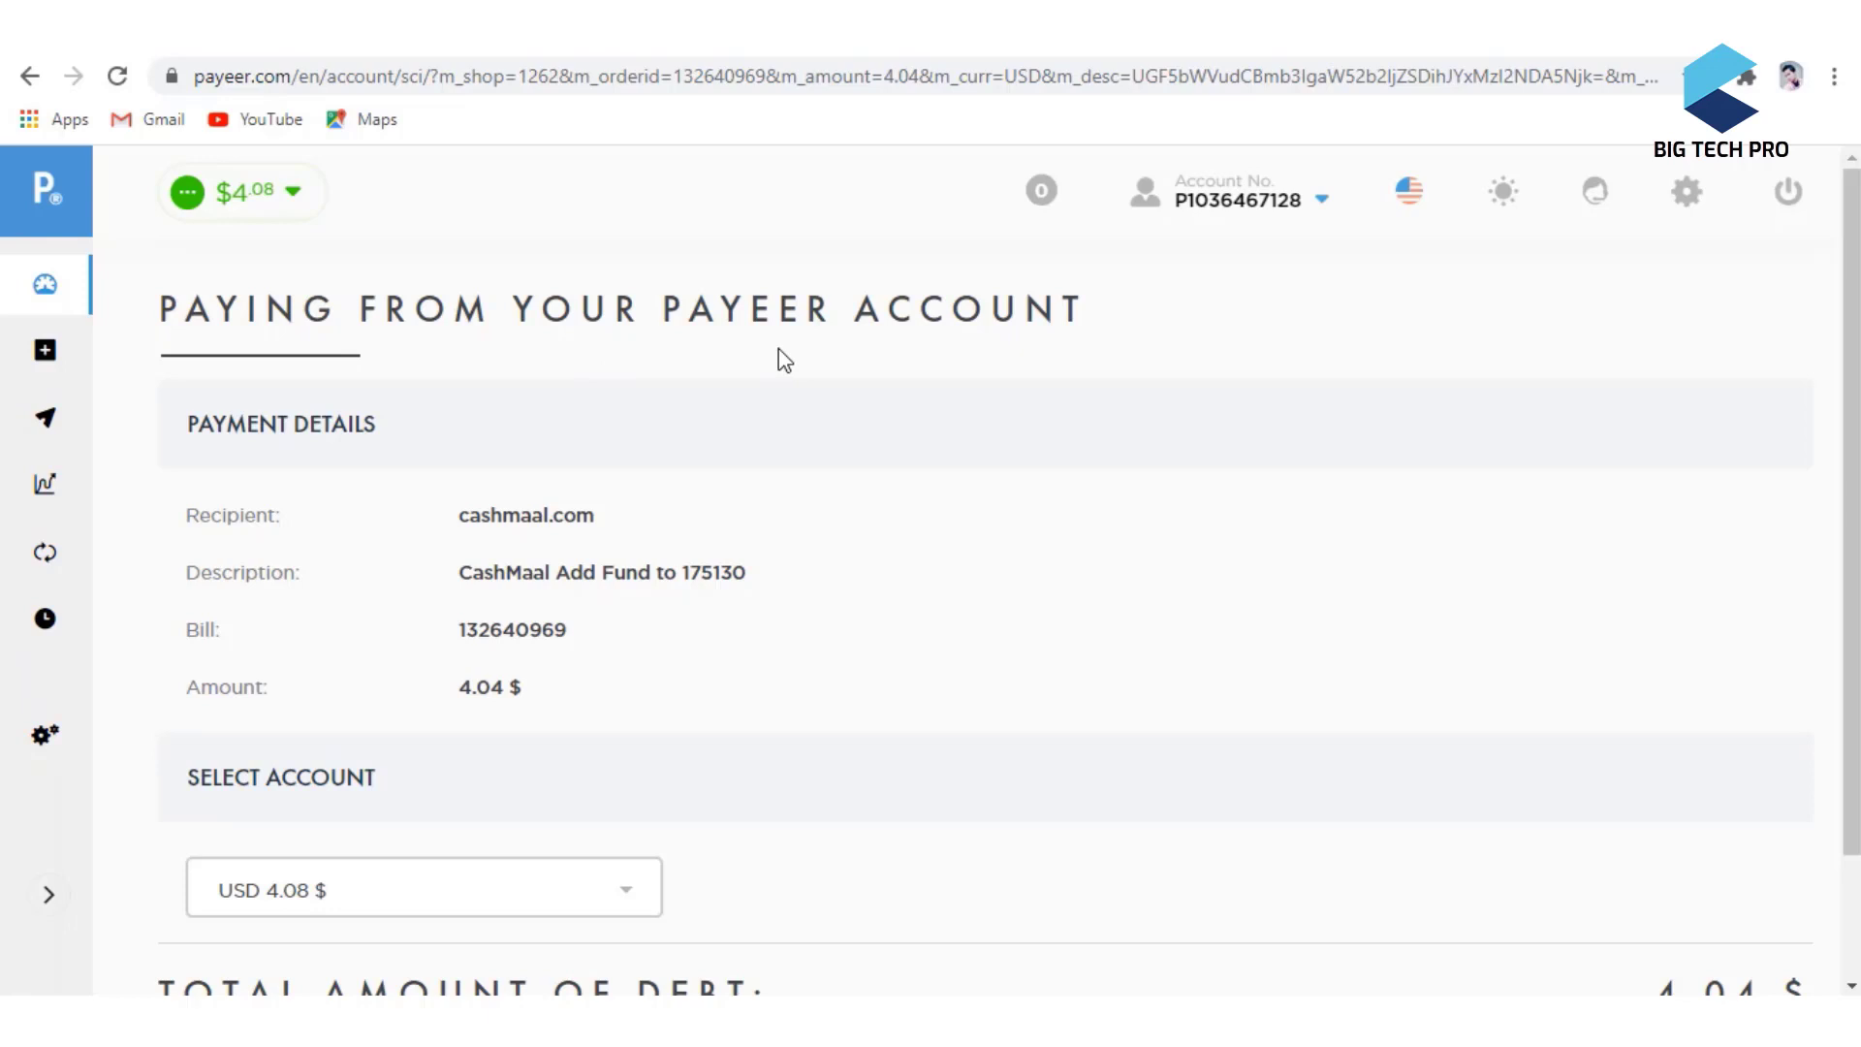
- Pay the 4.04 $ cashmaal.com bill from the USD 4.08 $ Payeer account
scroll(760, 491, "down", 3)
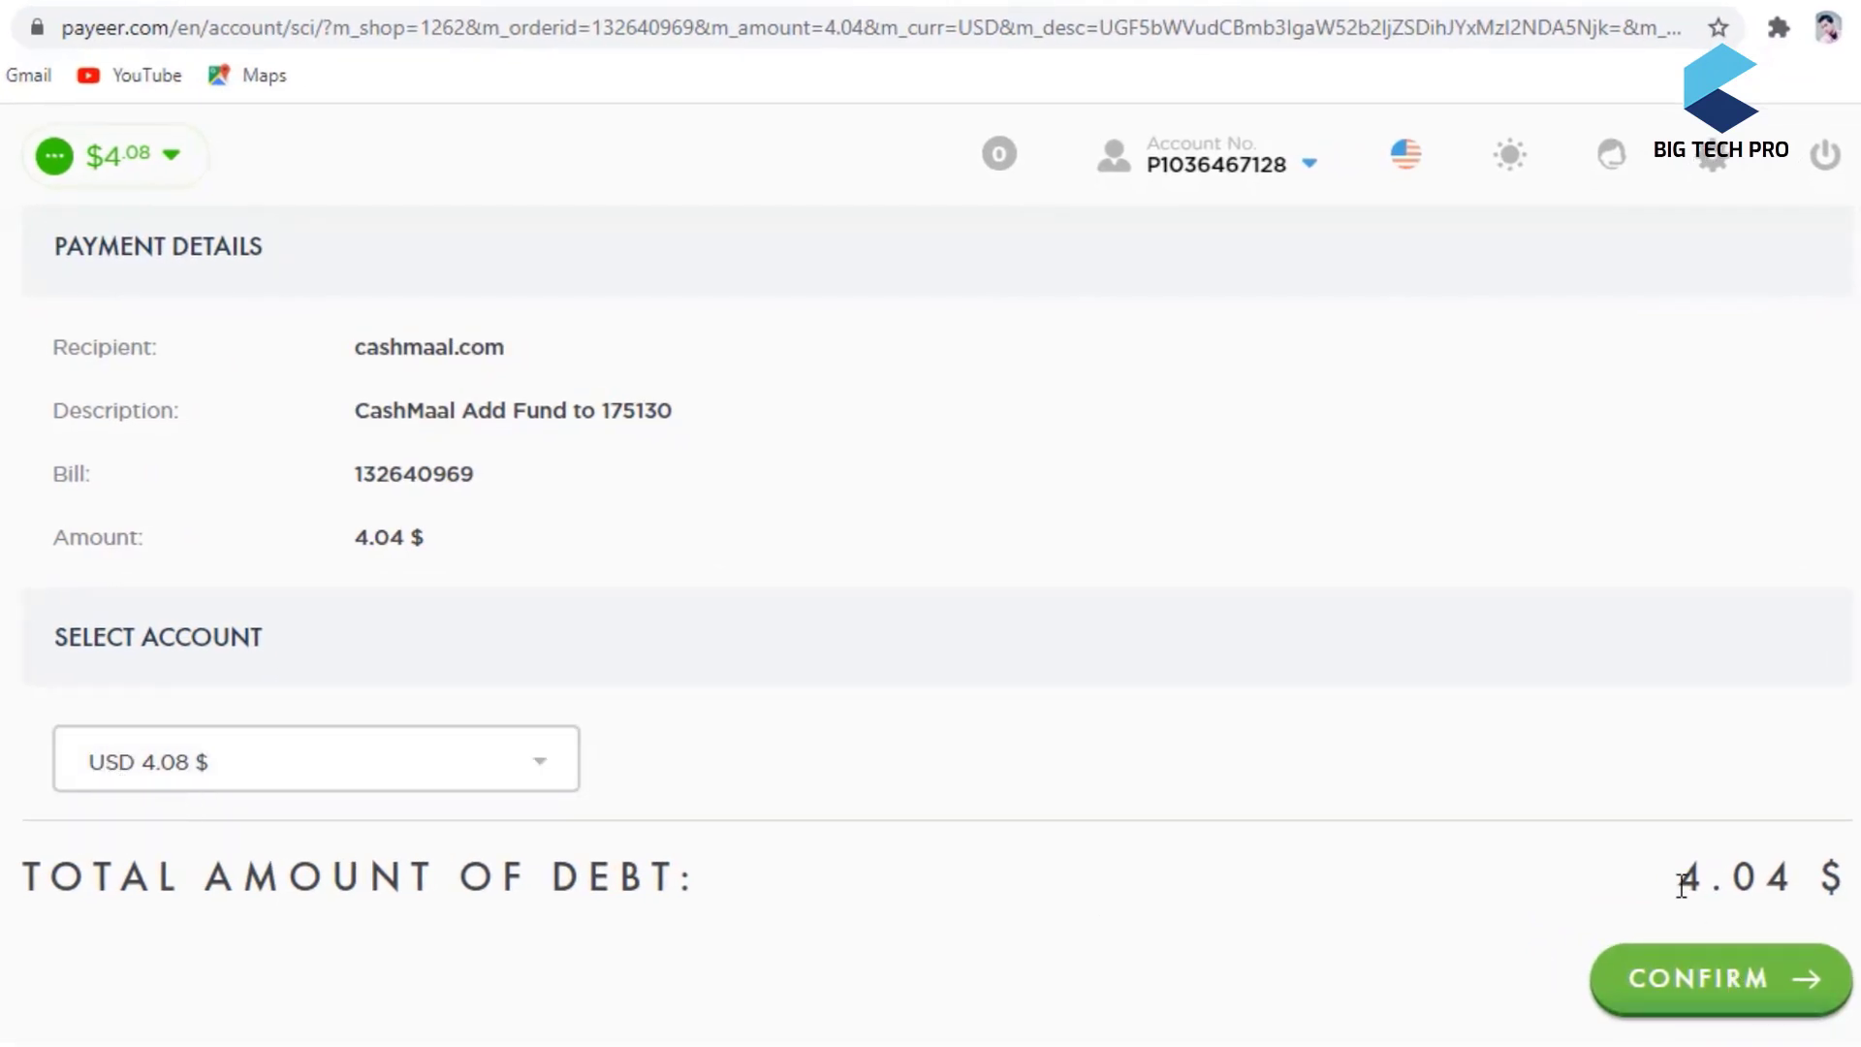
left_click_drag(1682, 878, 1851, 879)
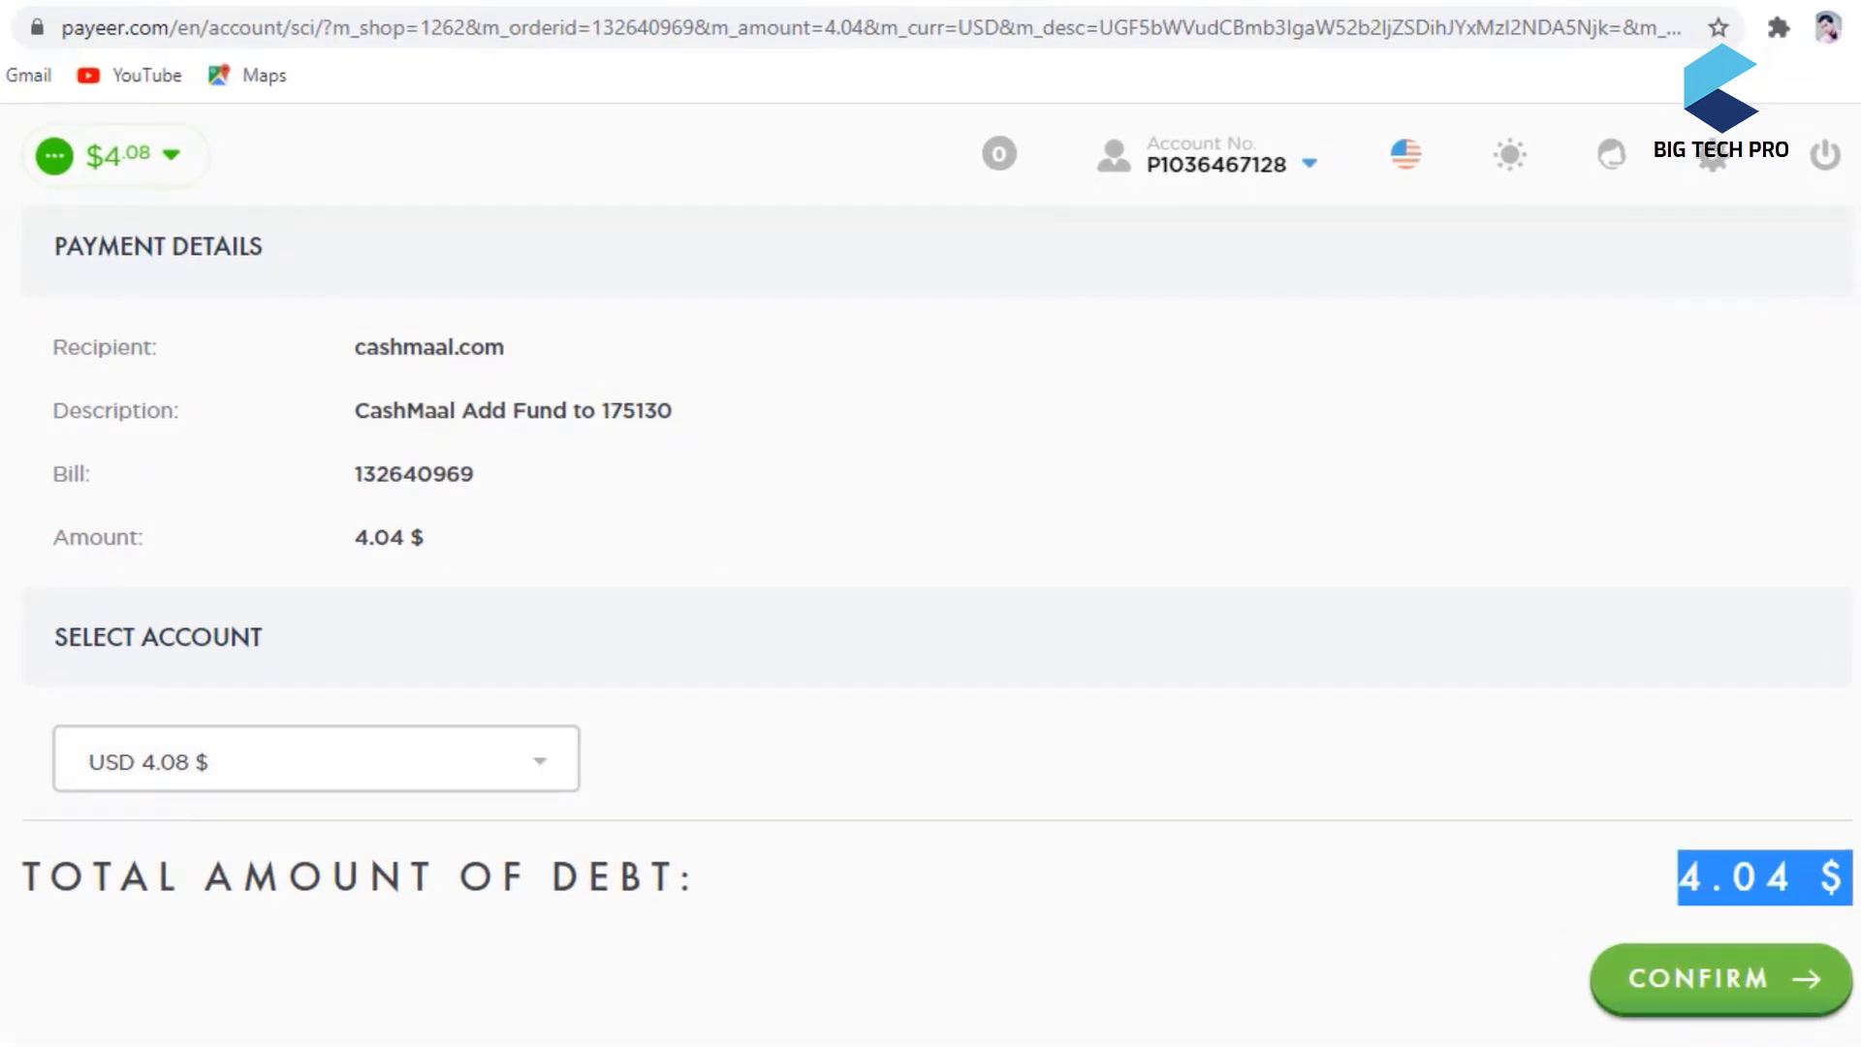
left_click(1730, 998)
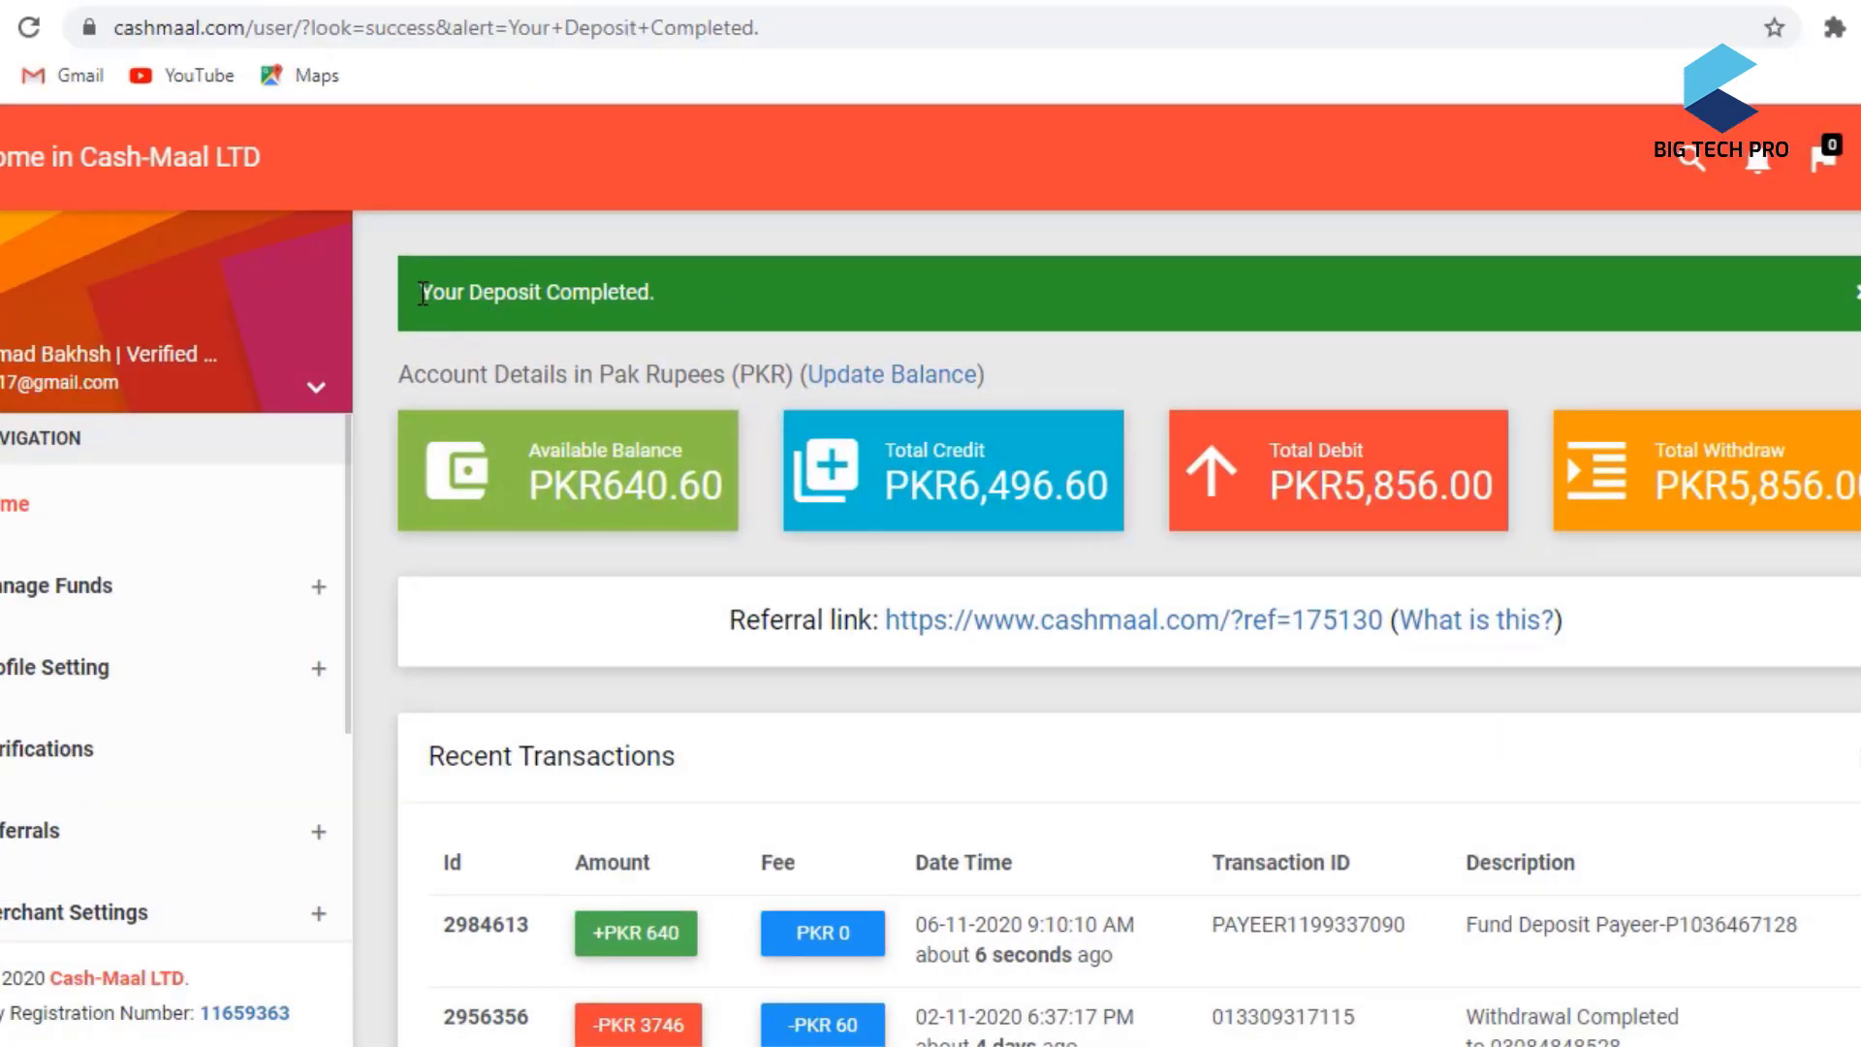
- Check the Your Deposit Completed banner and the PKR640.60 available balance on the dashboard
left_click_drag(421, 293, 646, 292)
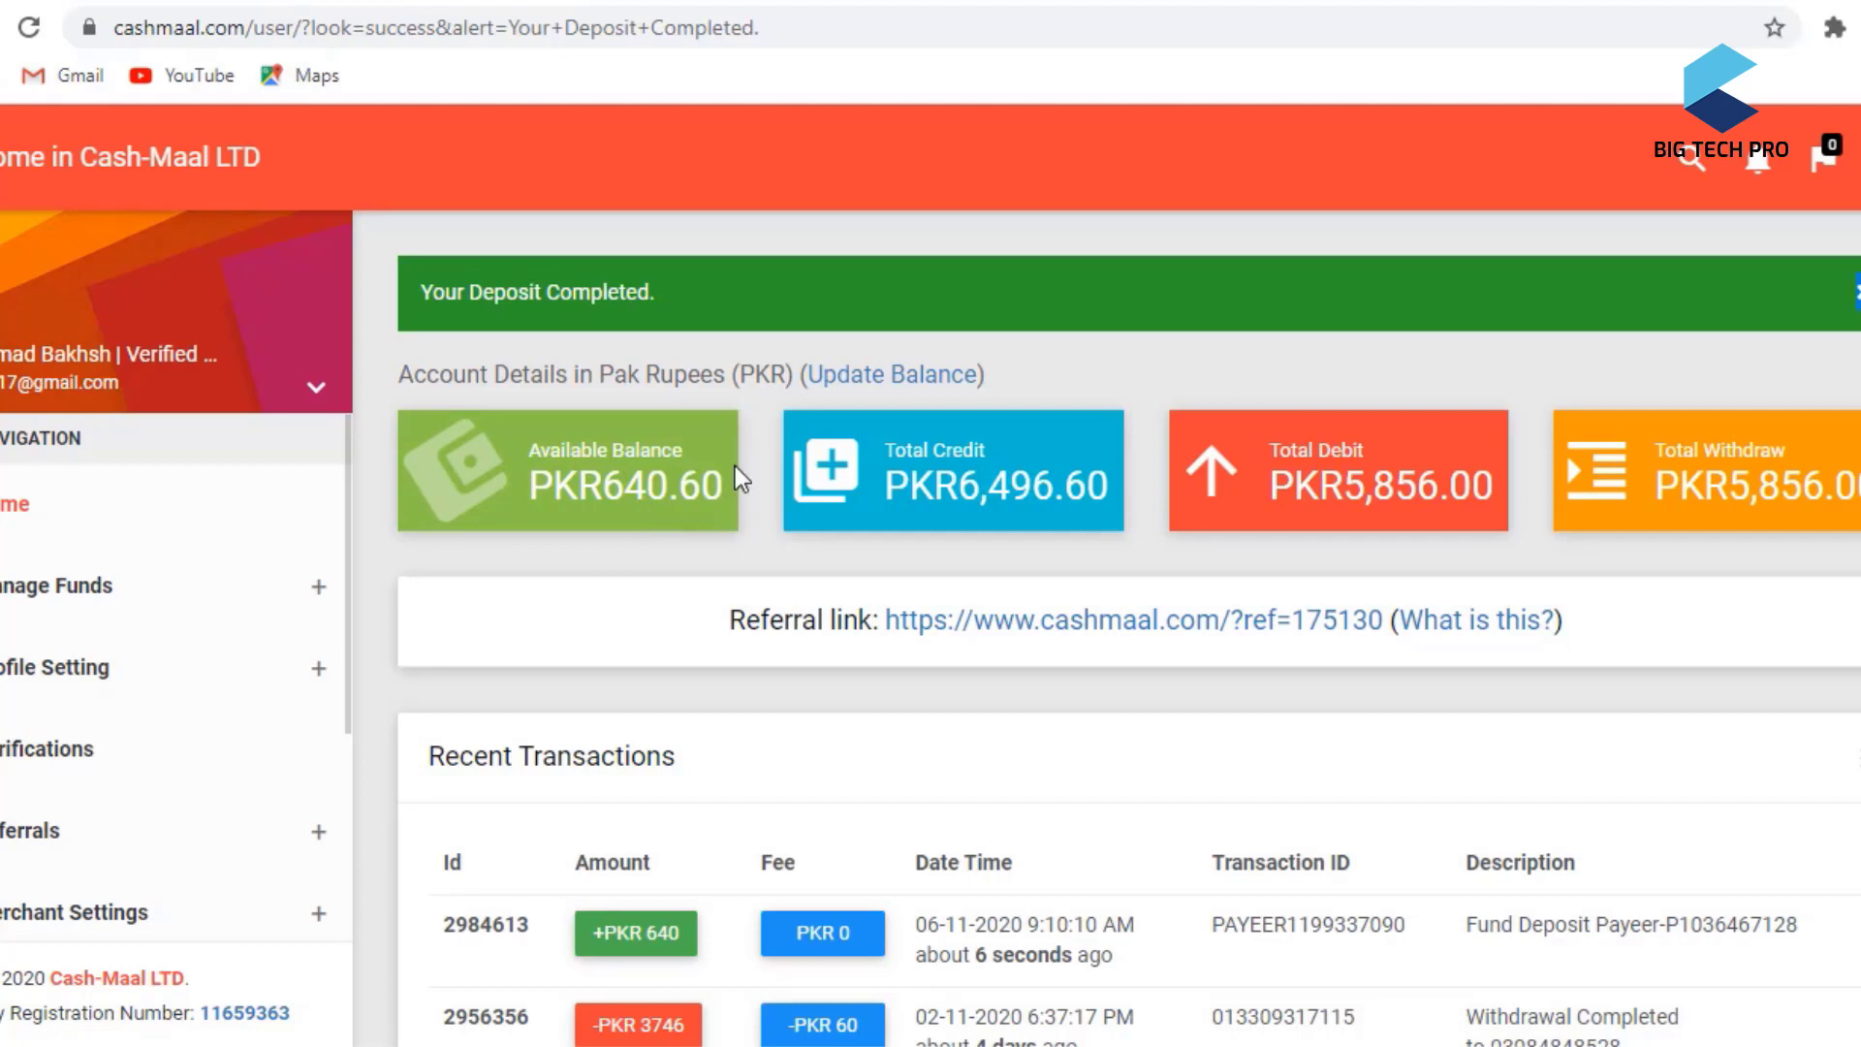
scroll(746, 772, "down", 2)
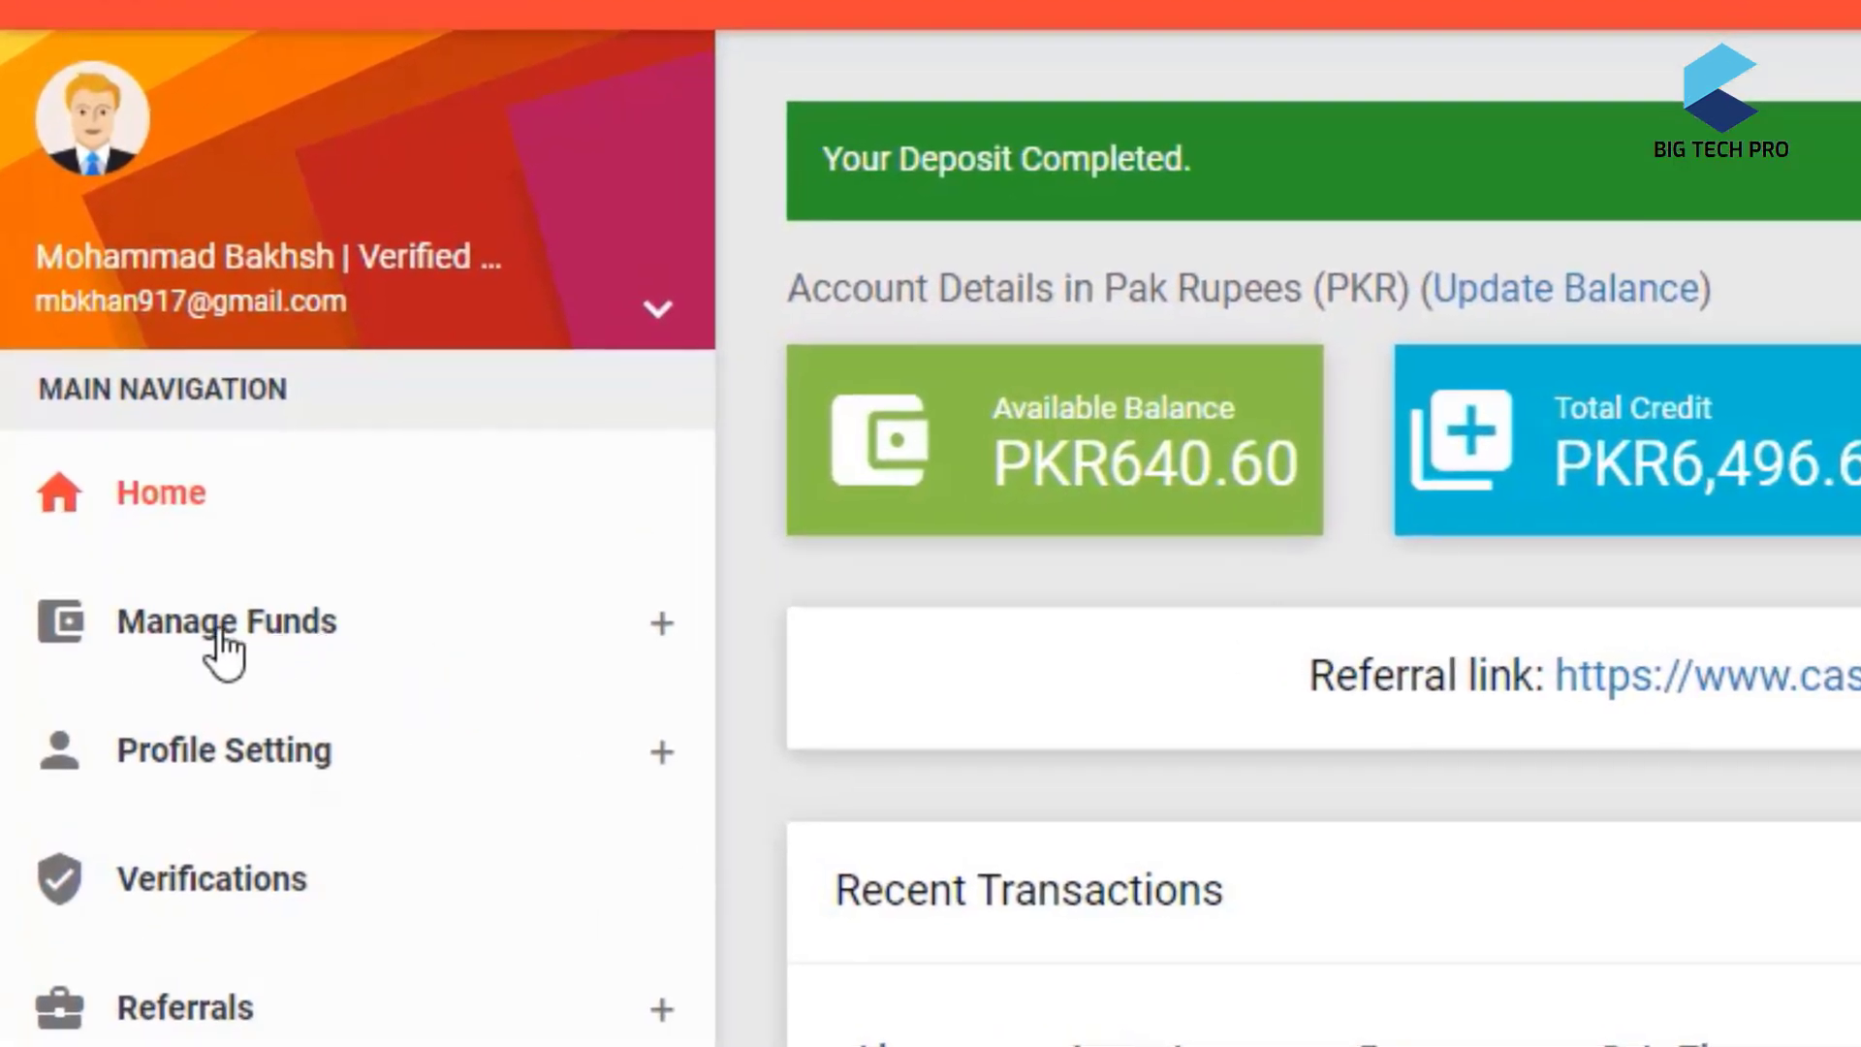
- Open the Withdraw page from the Manage Funds sidebar menu
left_click(276, 651)
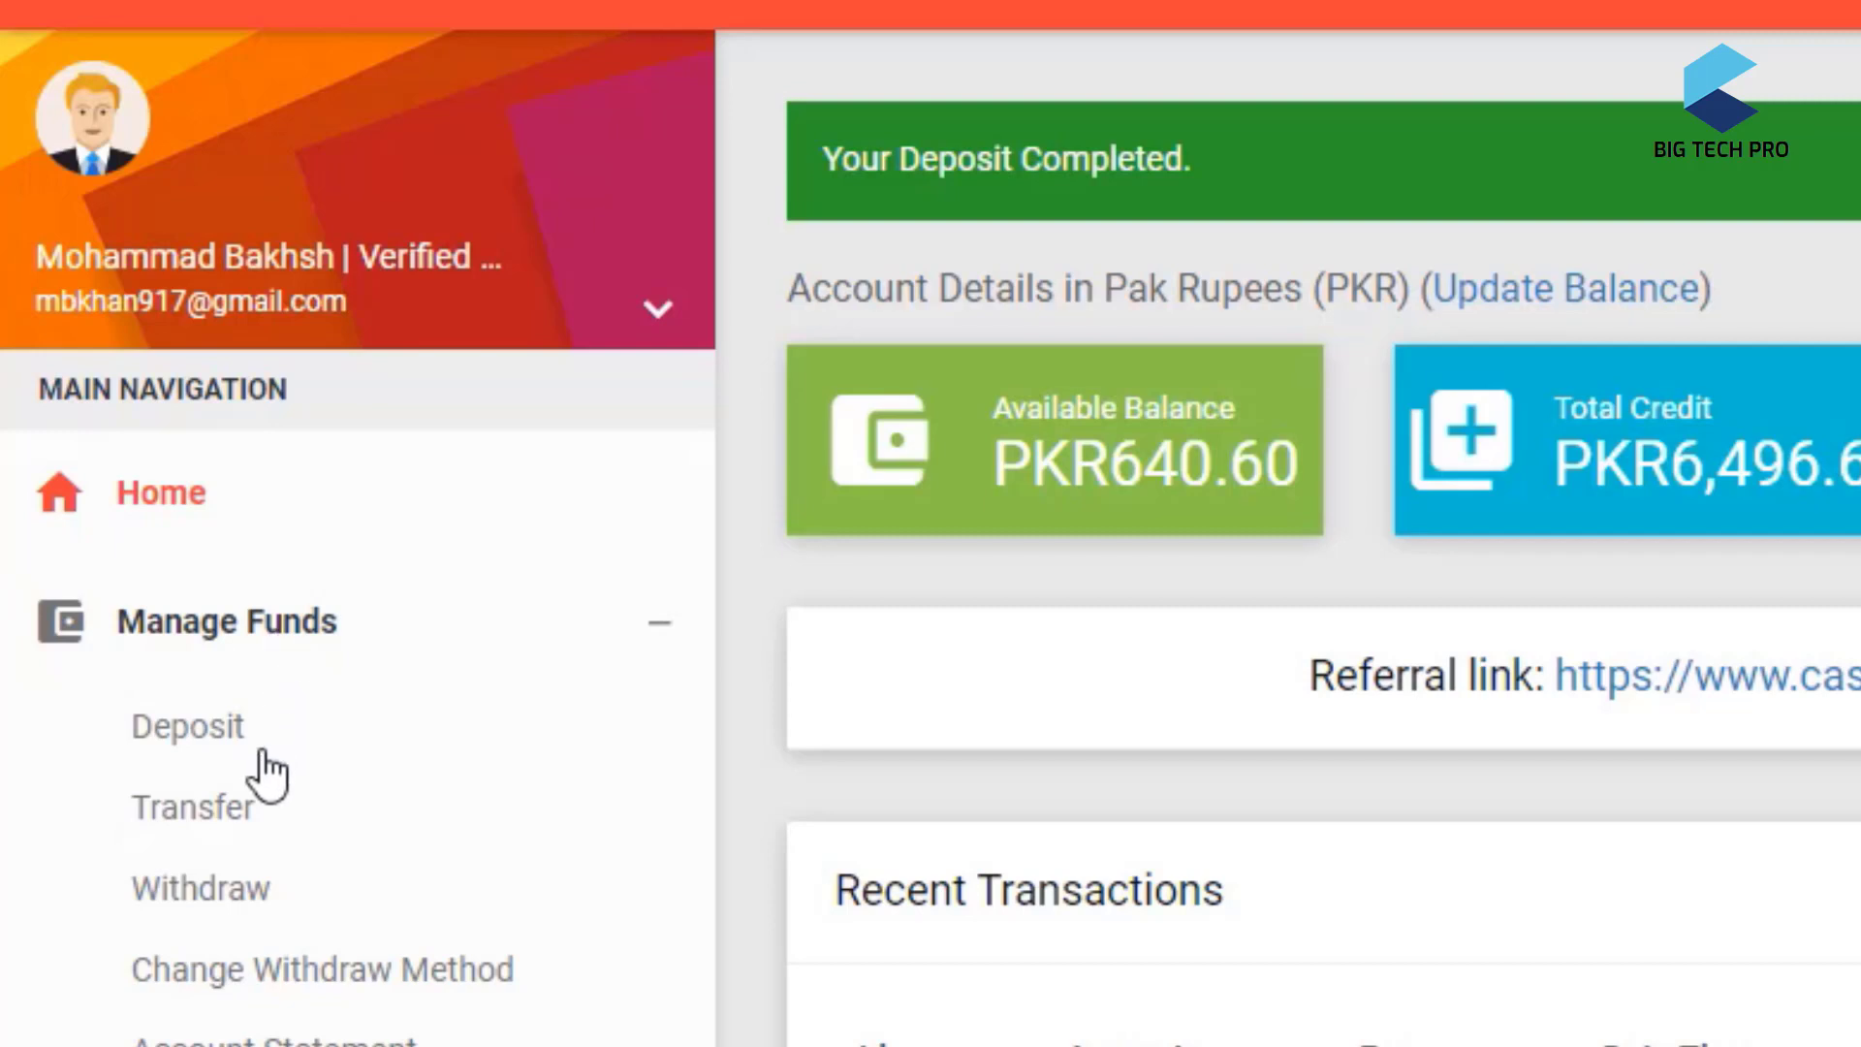
left_click(197, 906)
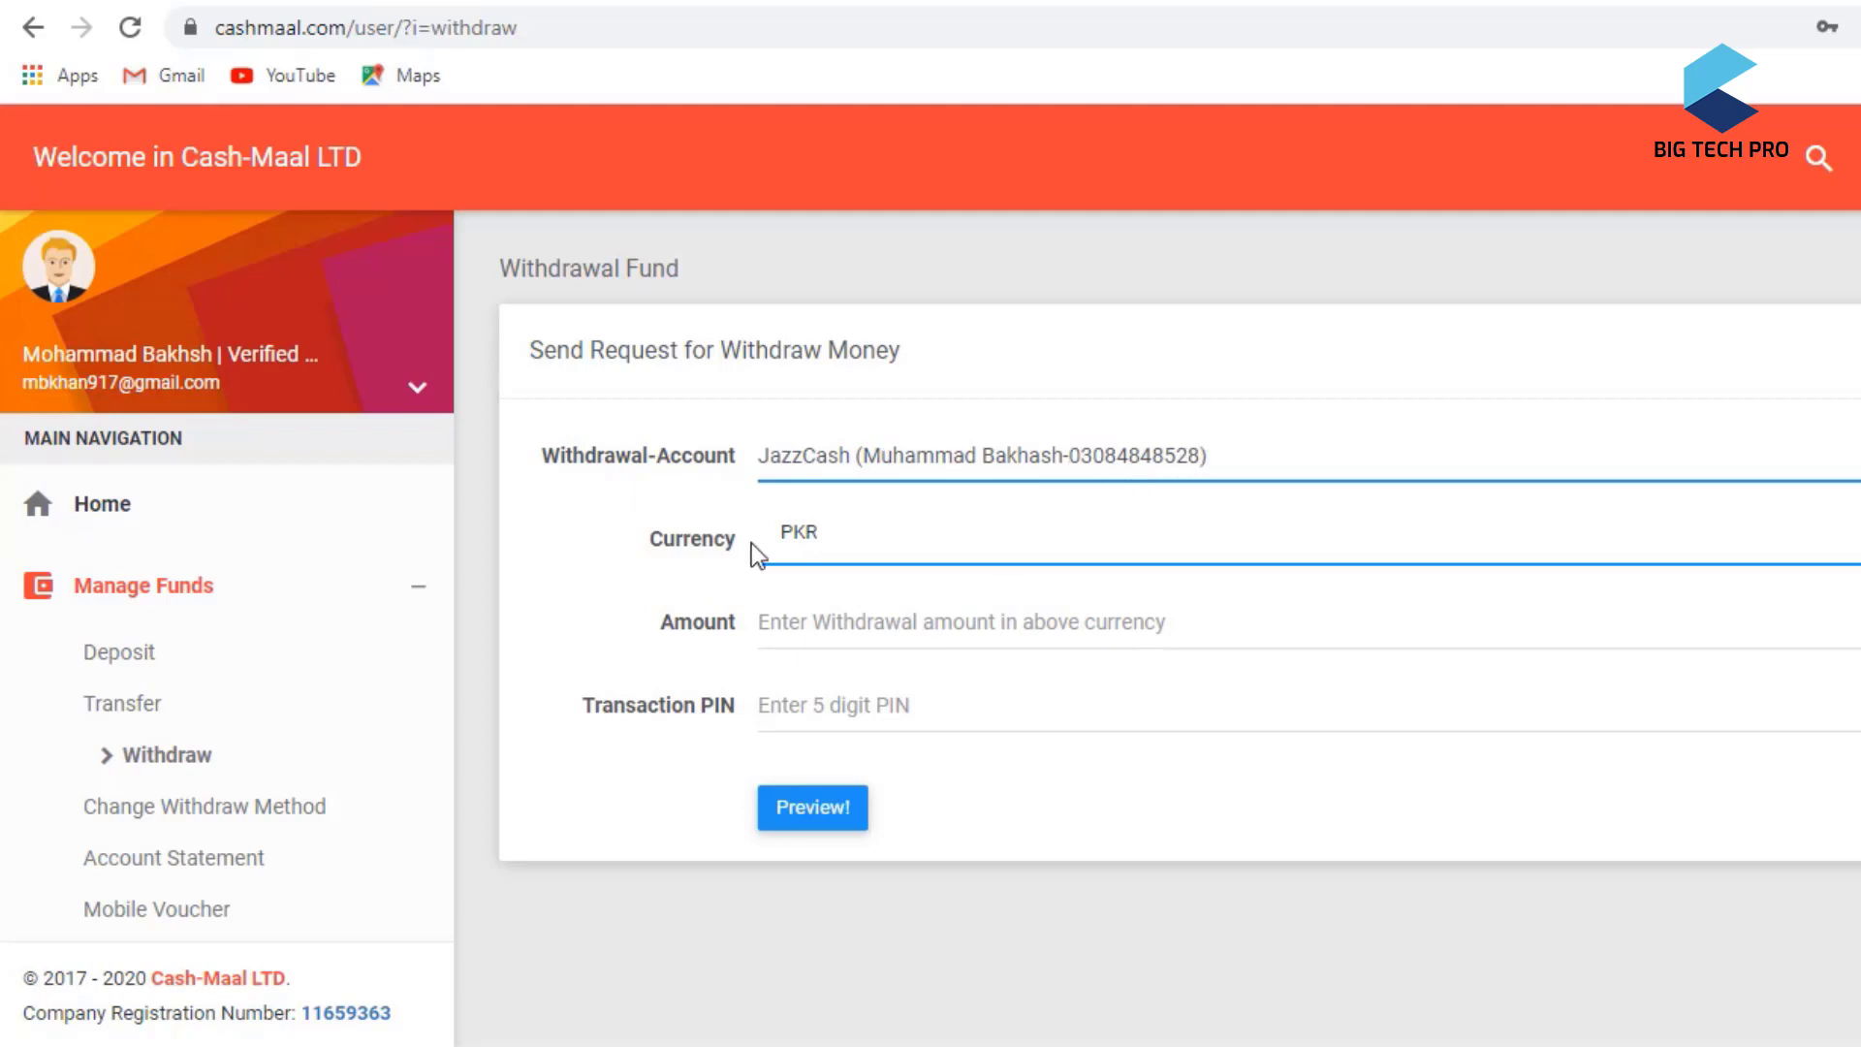
- Enter a withdrawal amount of 640 and the transaction PIN, then preview the request
left_click(803, 613)
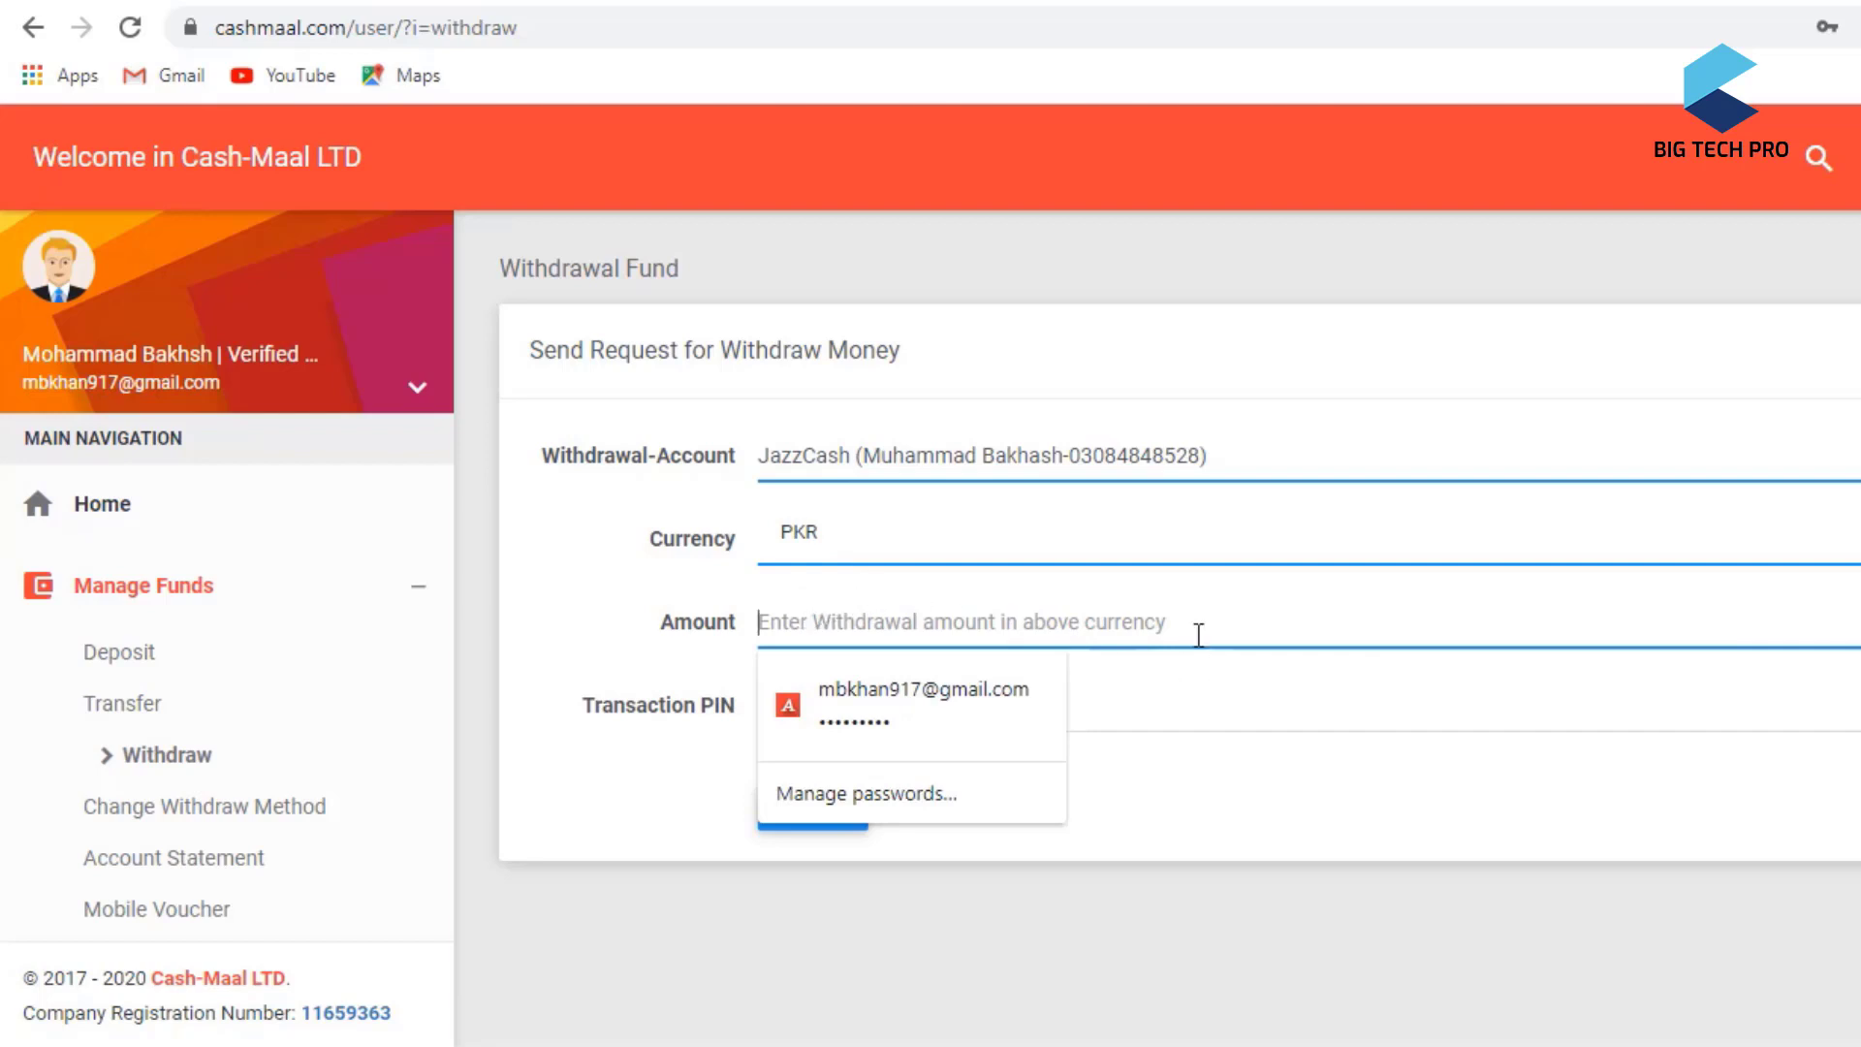
type("640")
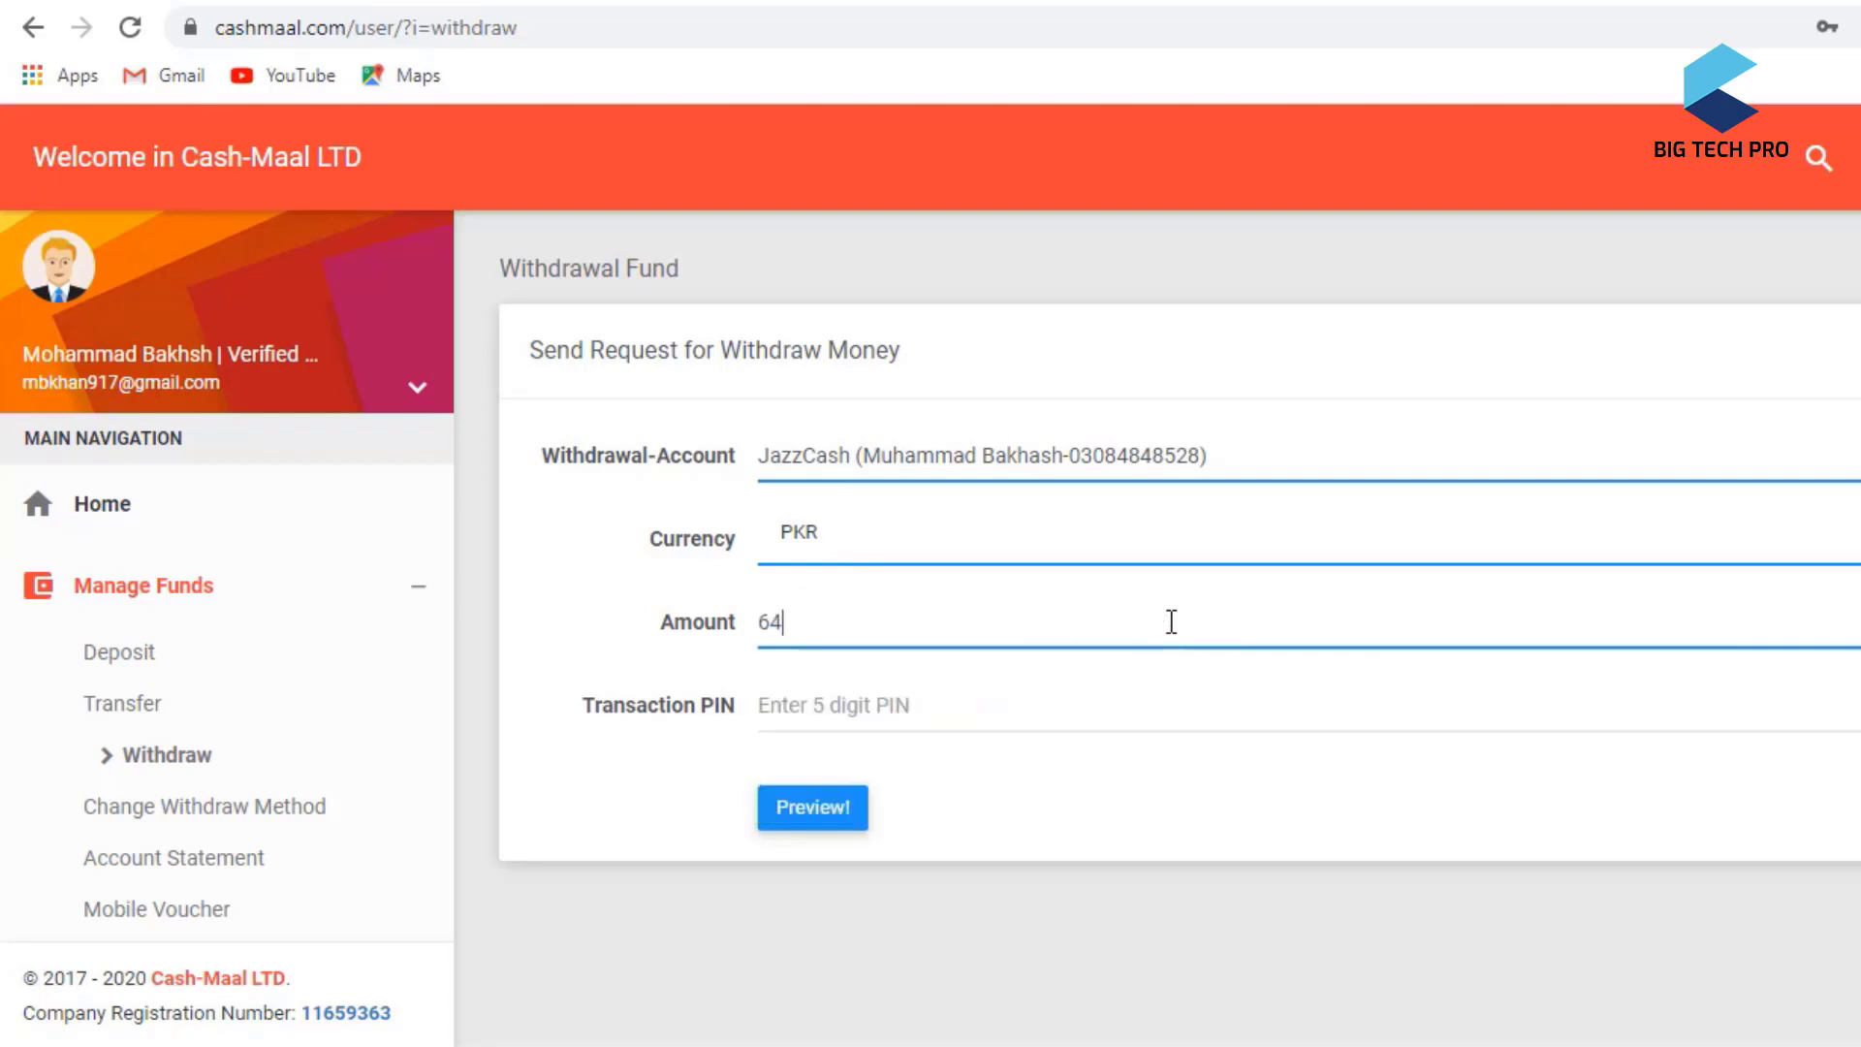
left_click(903, 717)
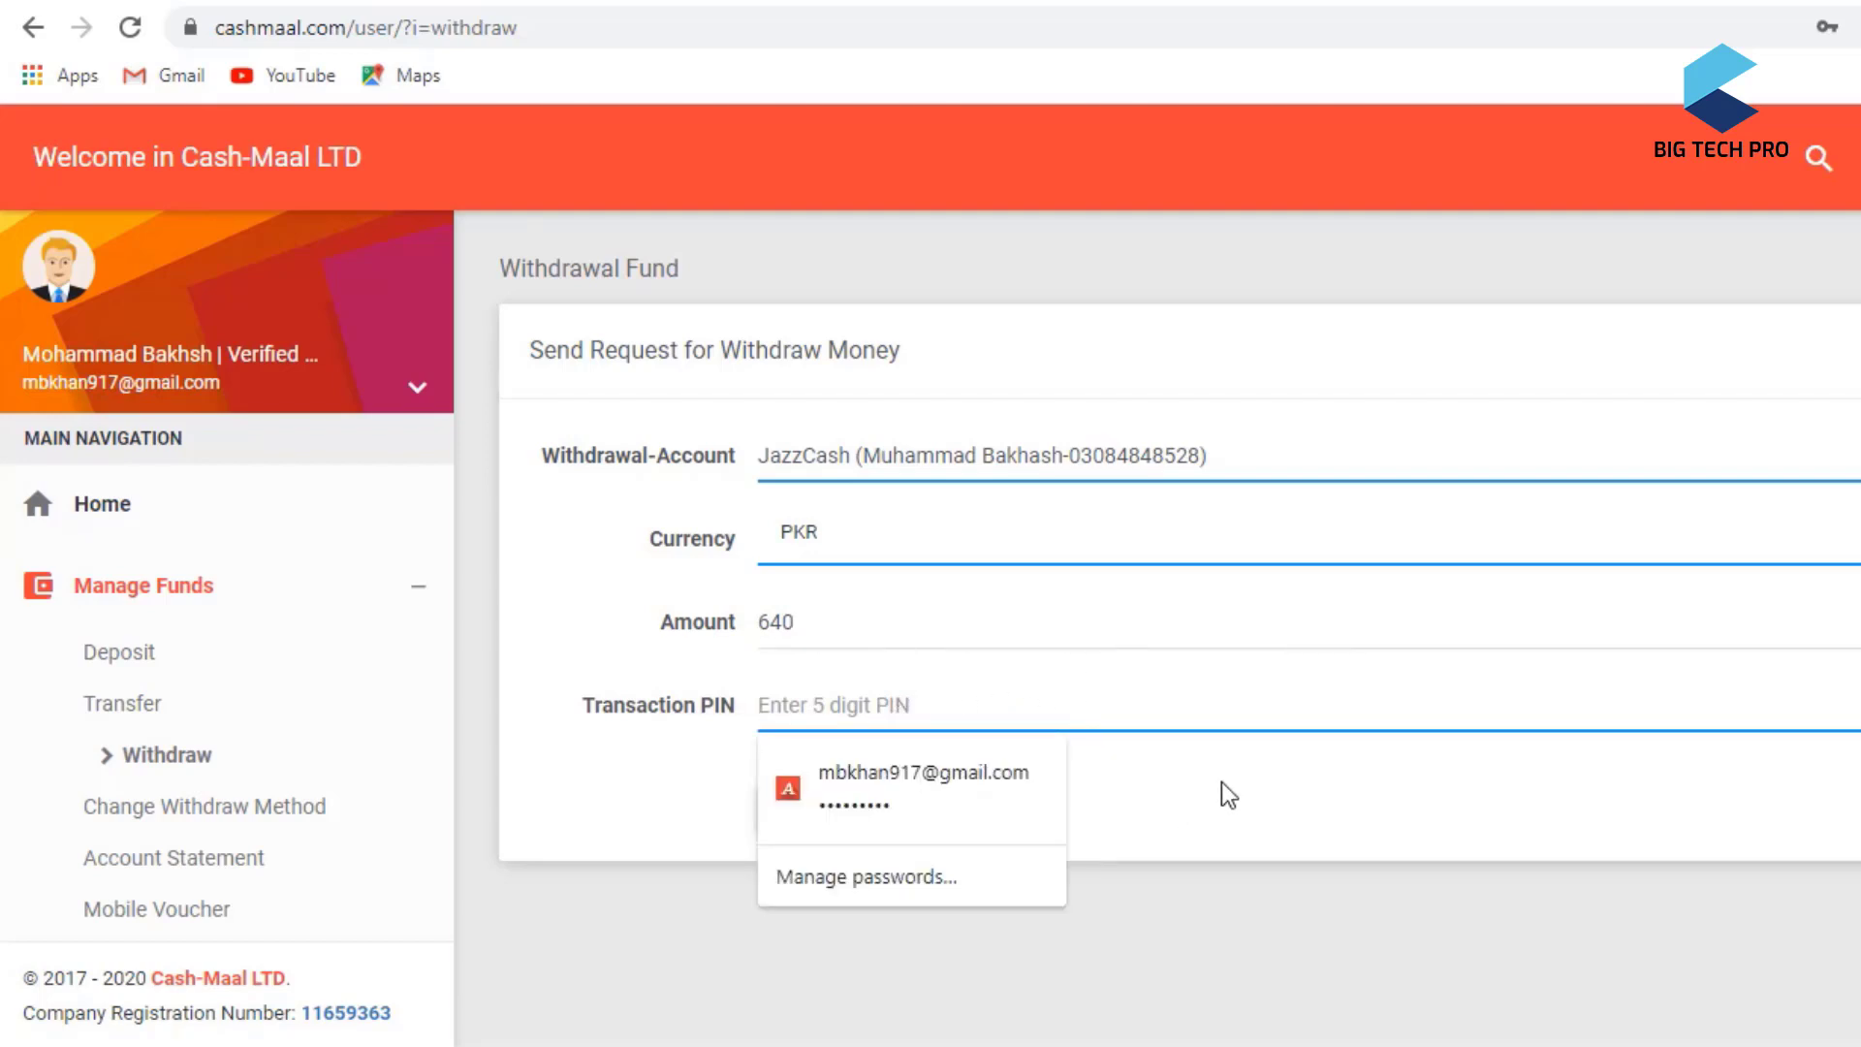
type("12345")
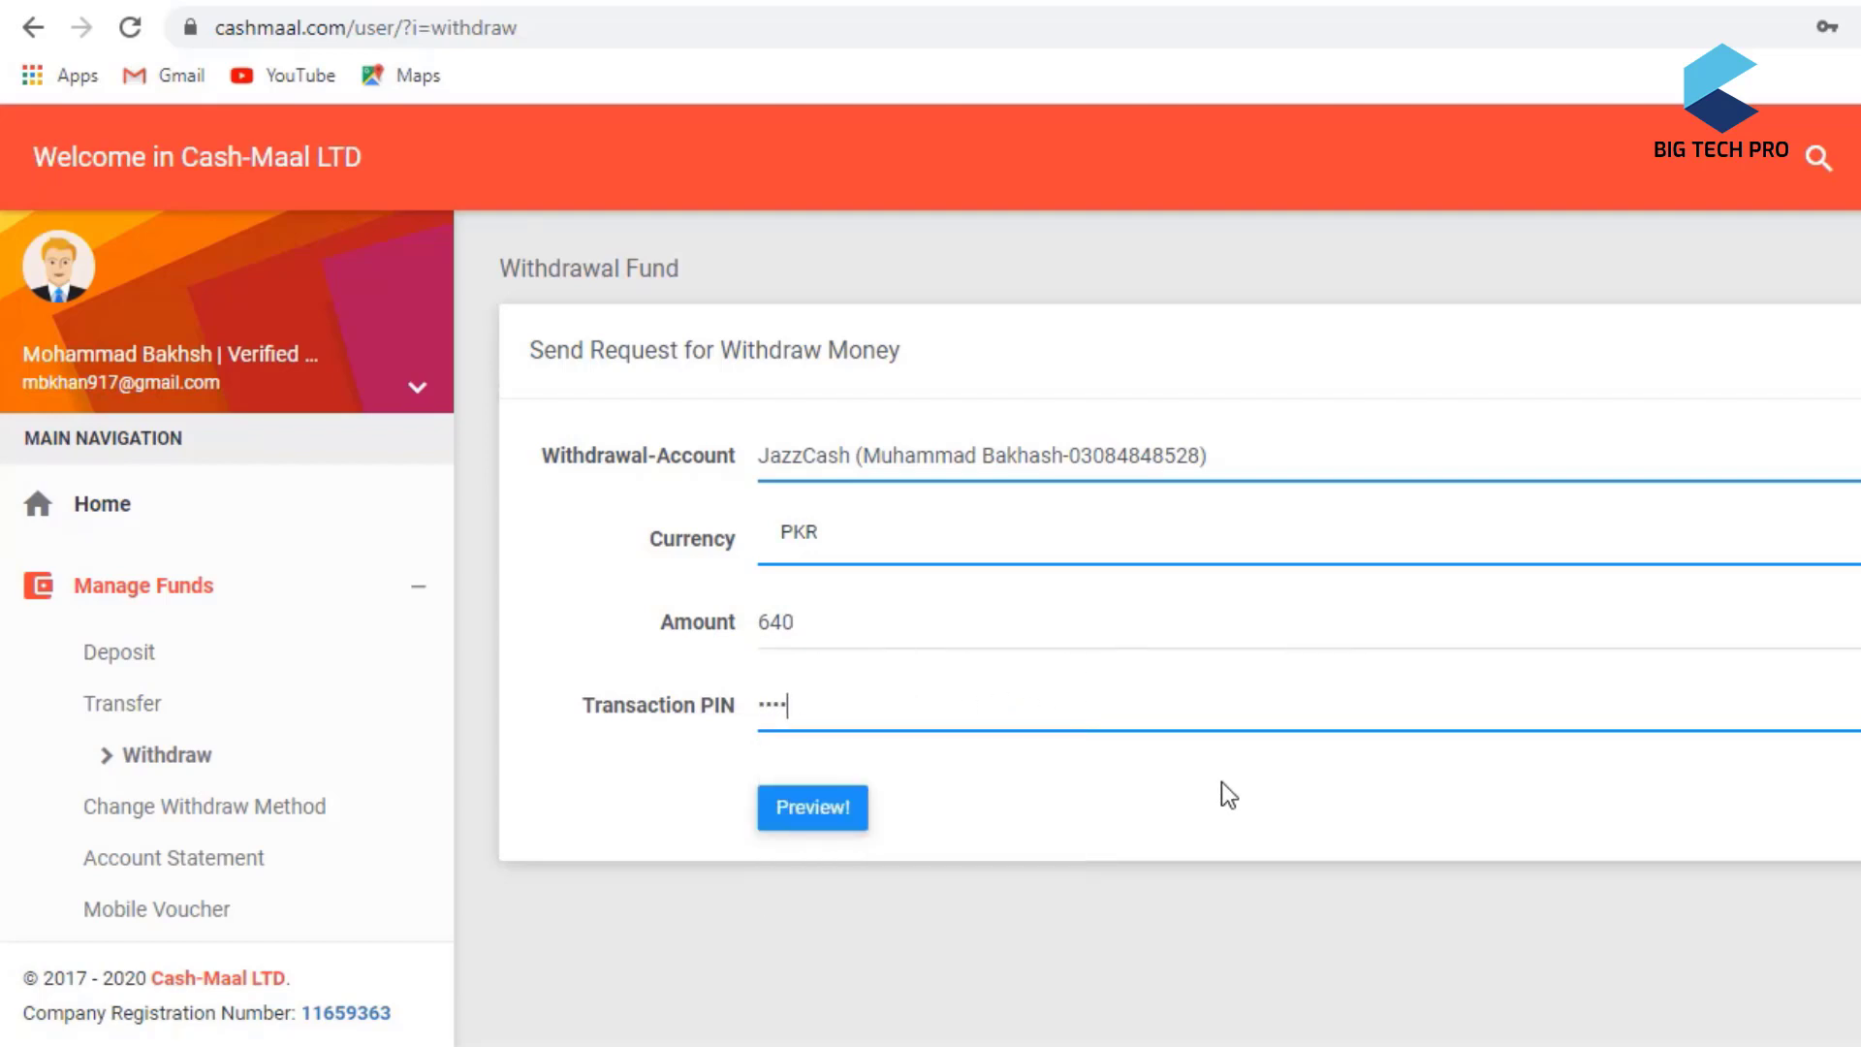
left_click(839, 804)
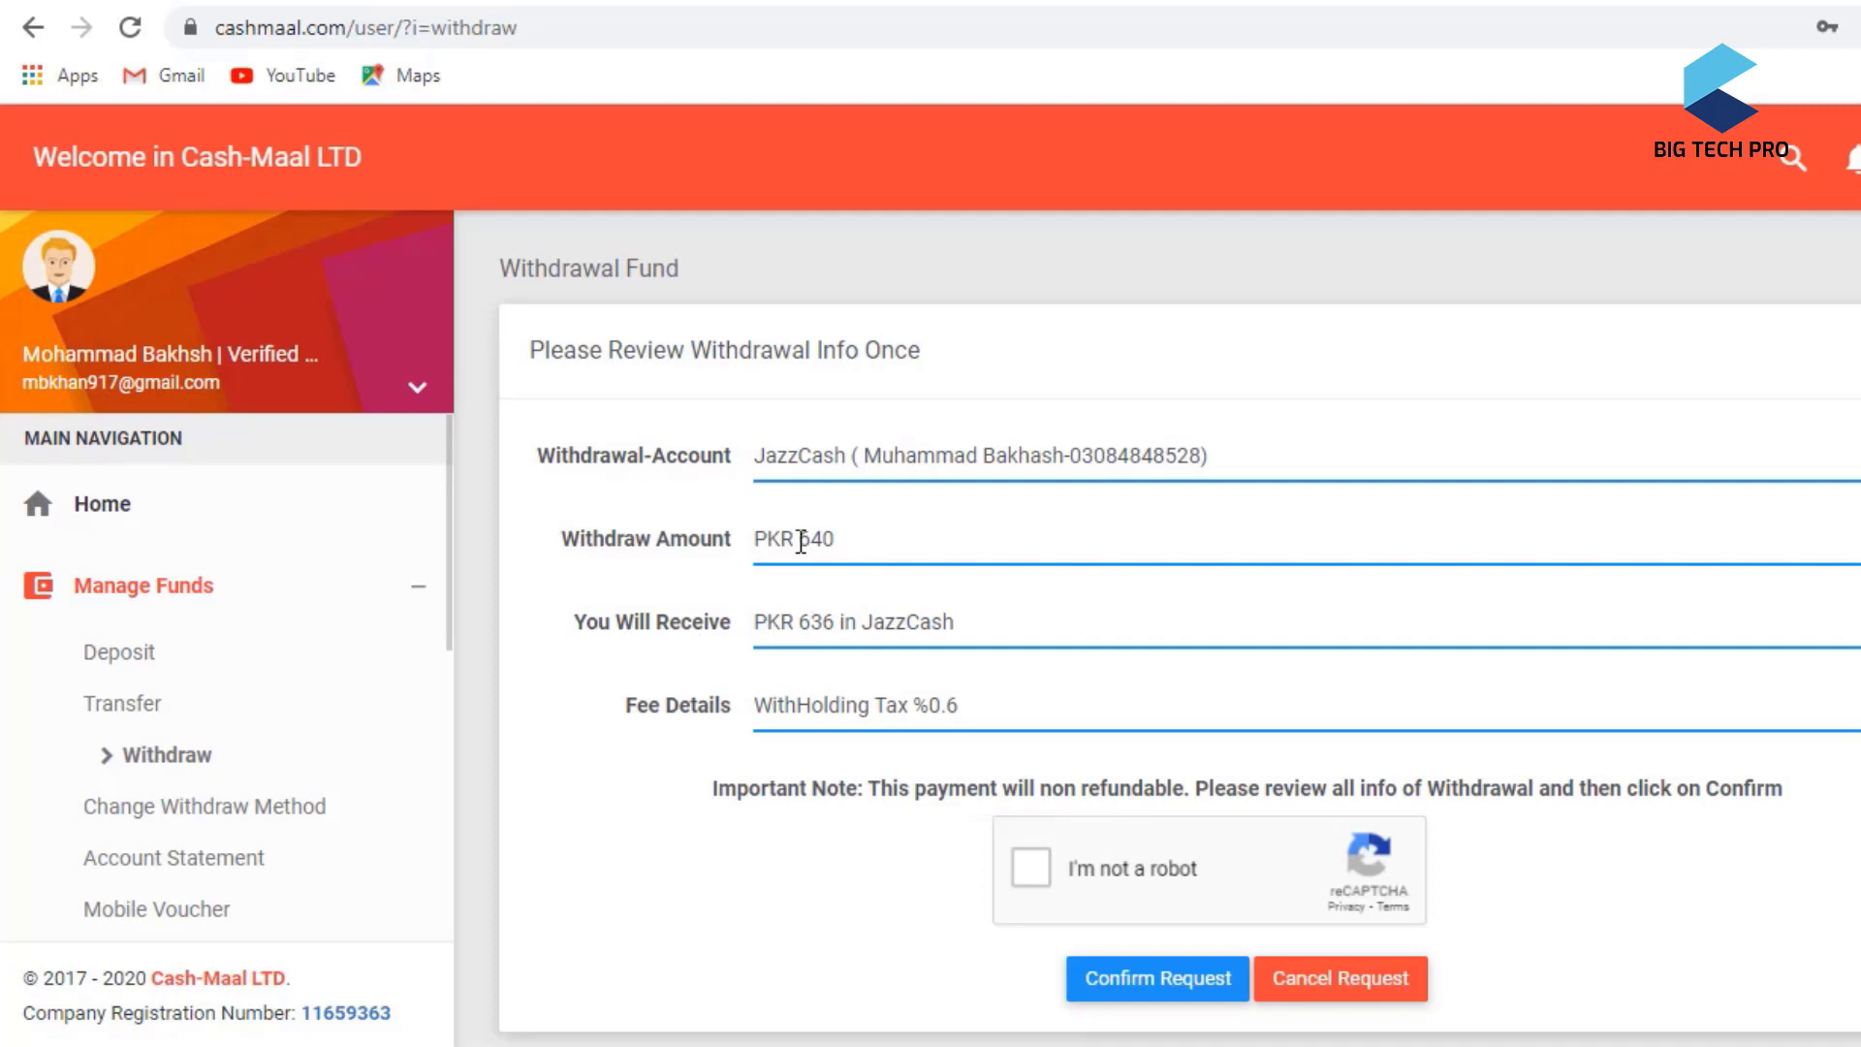
- Verify PKR 640 requested and PKR 636 received, pass the robot check, and confirm the request
left_click_drag(801, 543, 852, 538)
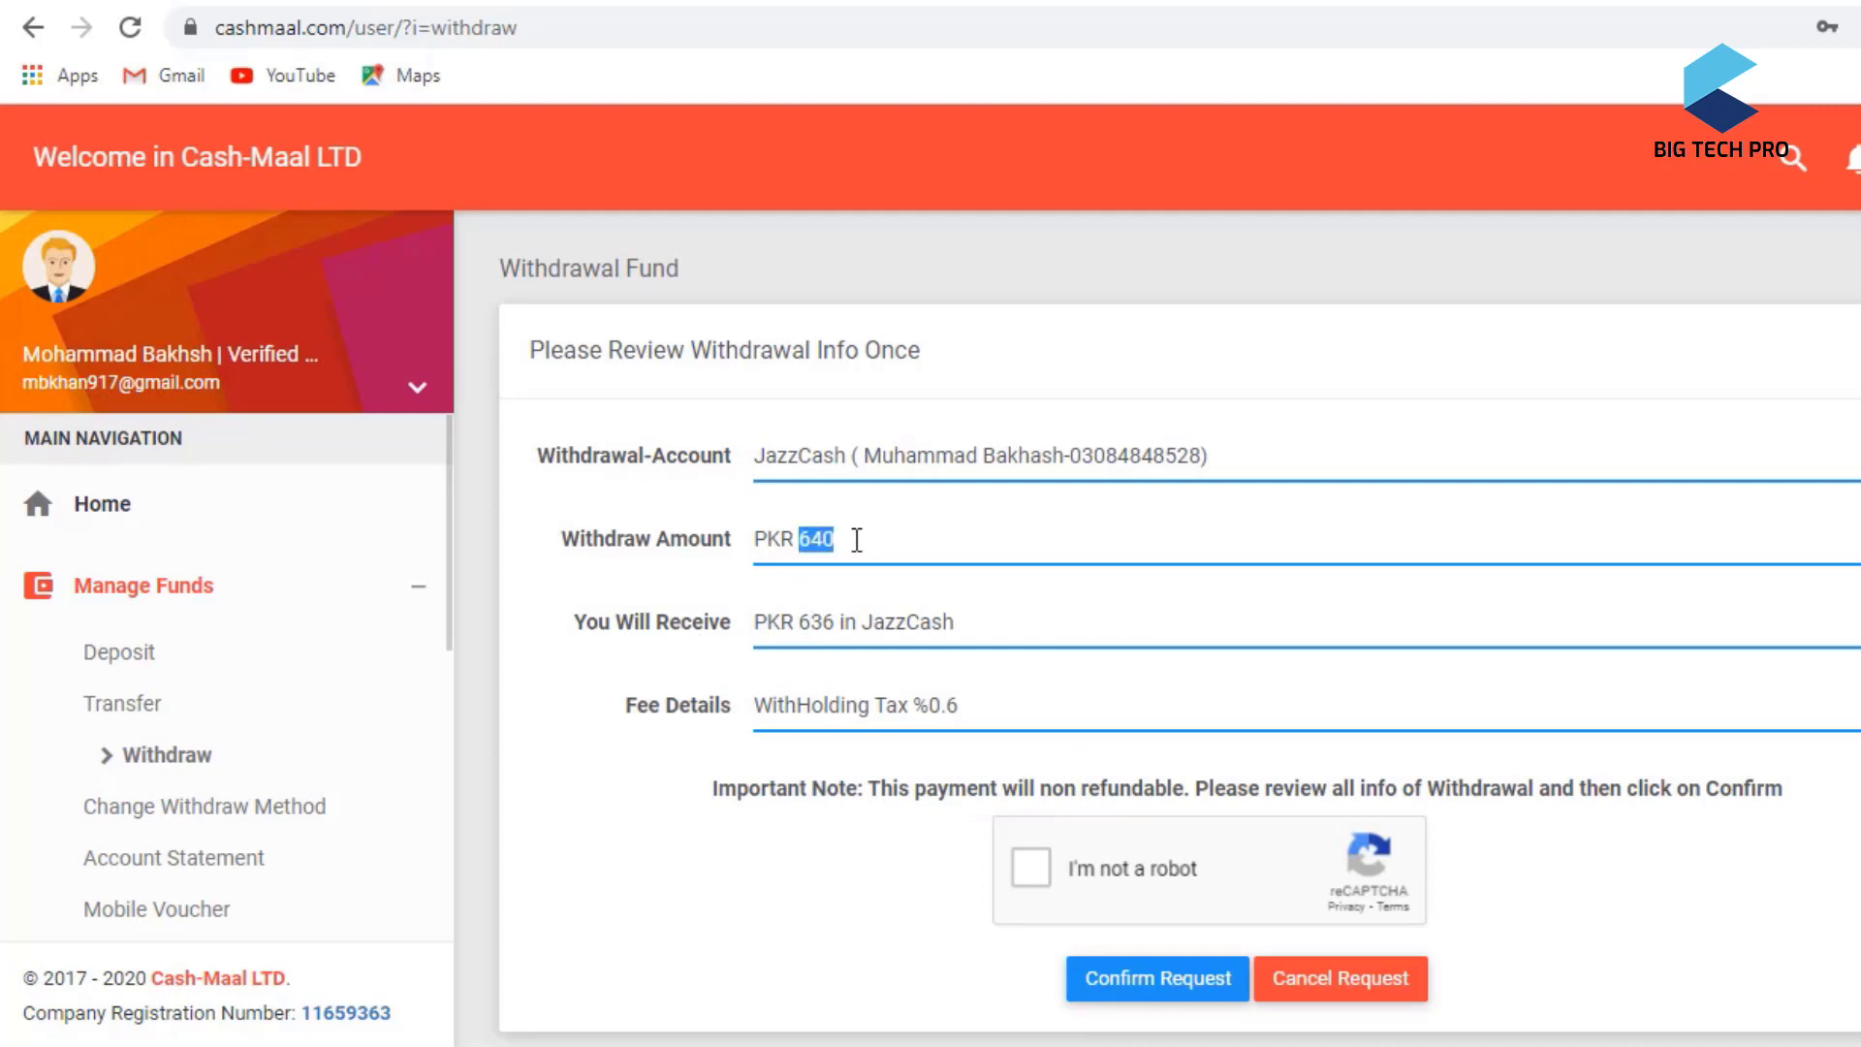
left_click(812, 622)
double_click(812, 622)
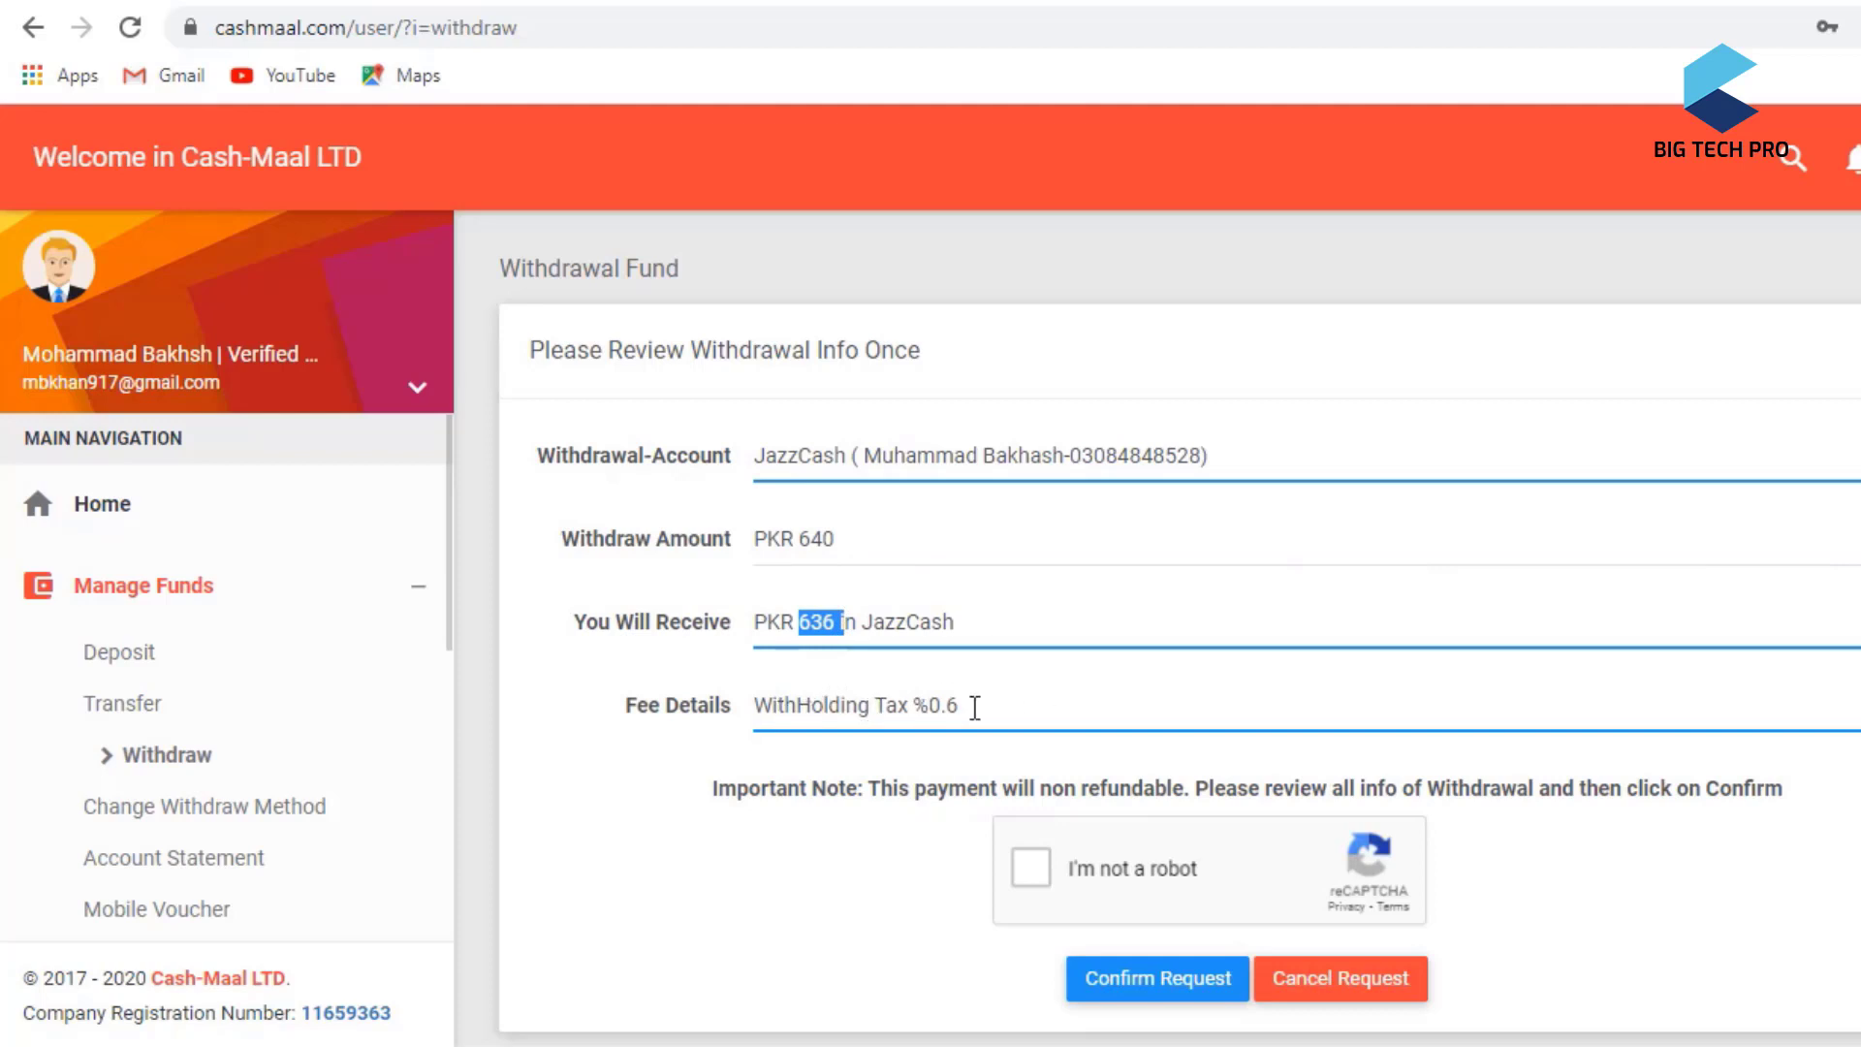
scroll(1016, 758, "down", 1)
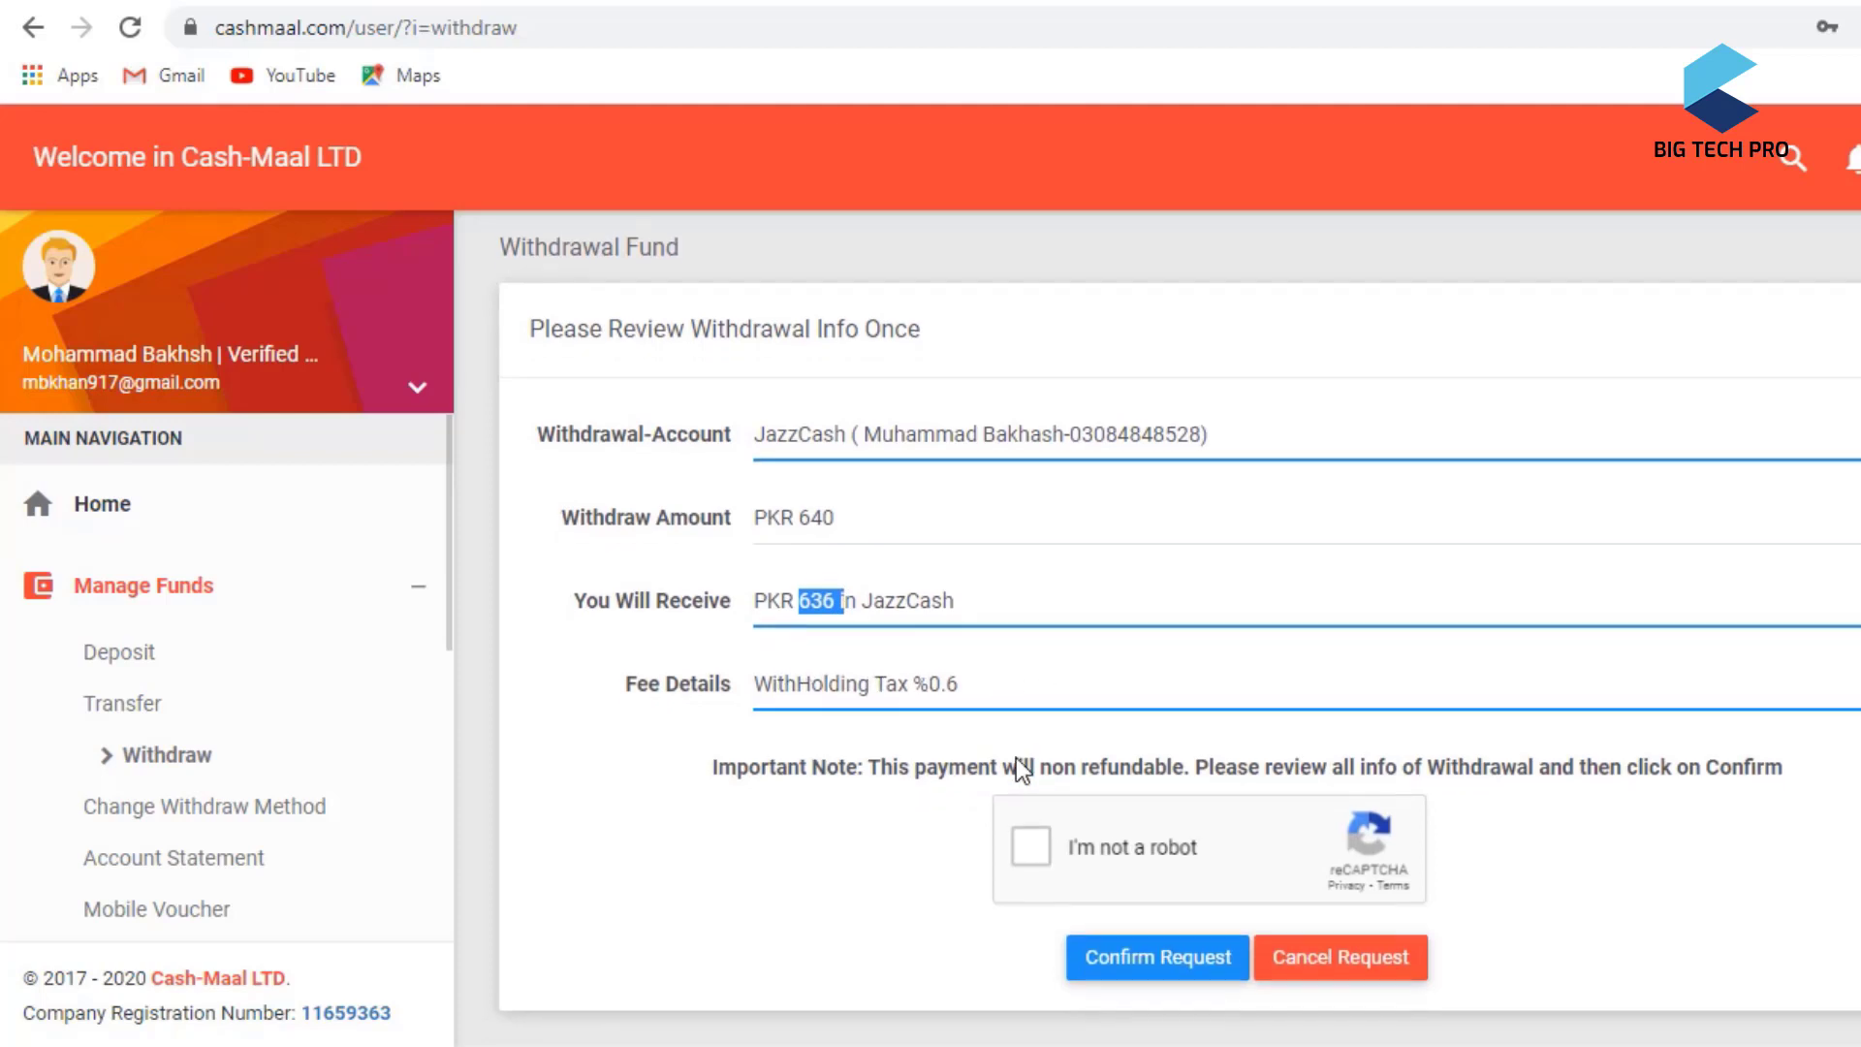
left_click(1025, 836)
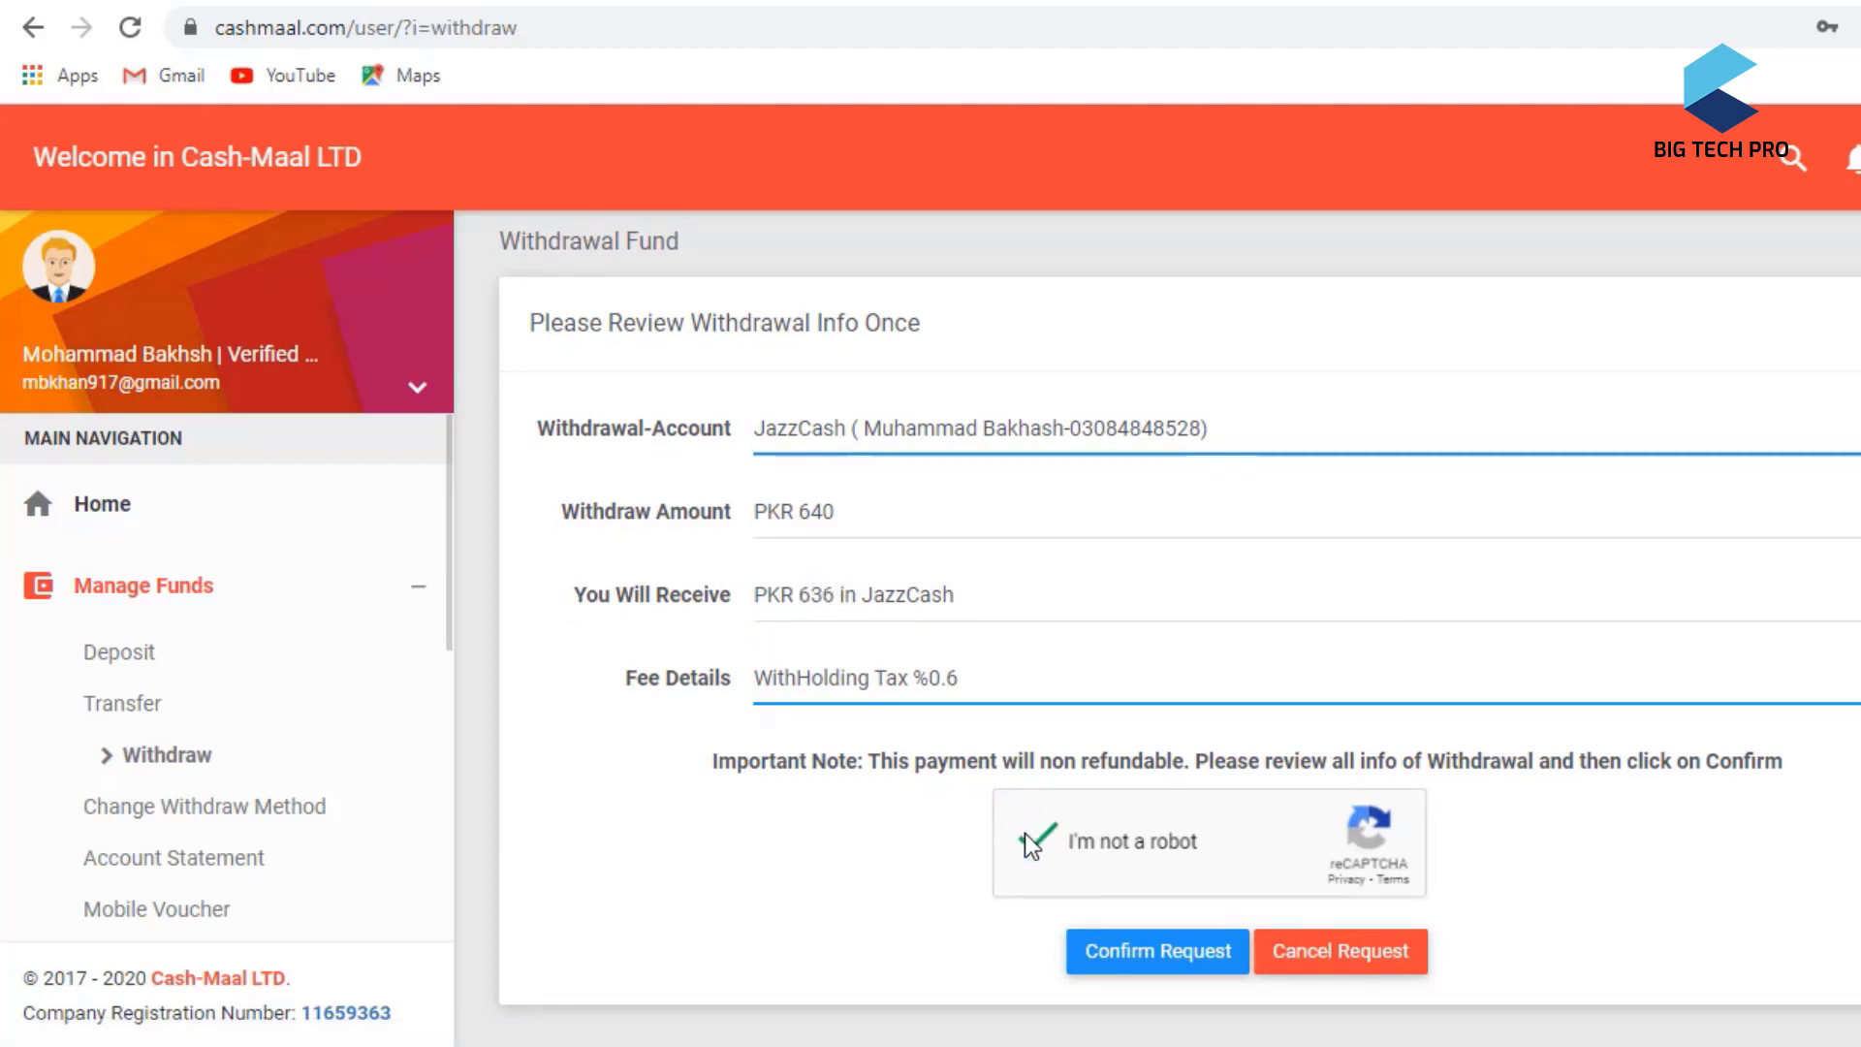
left_click(1131, 957)
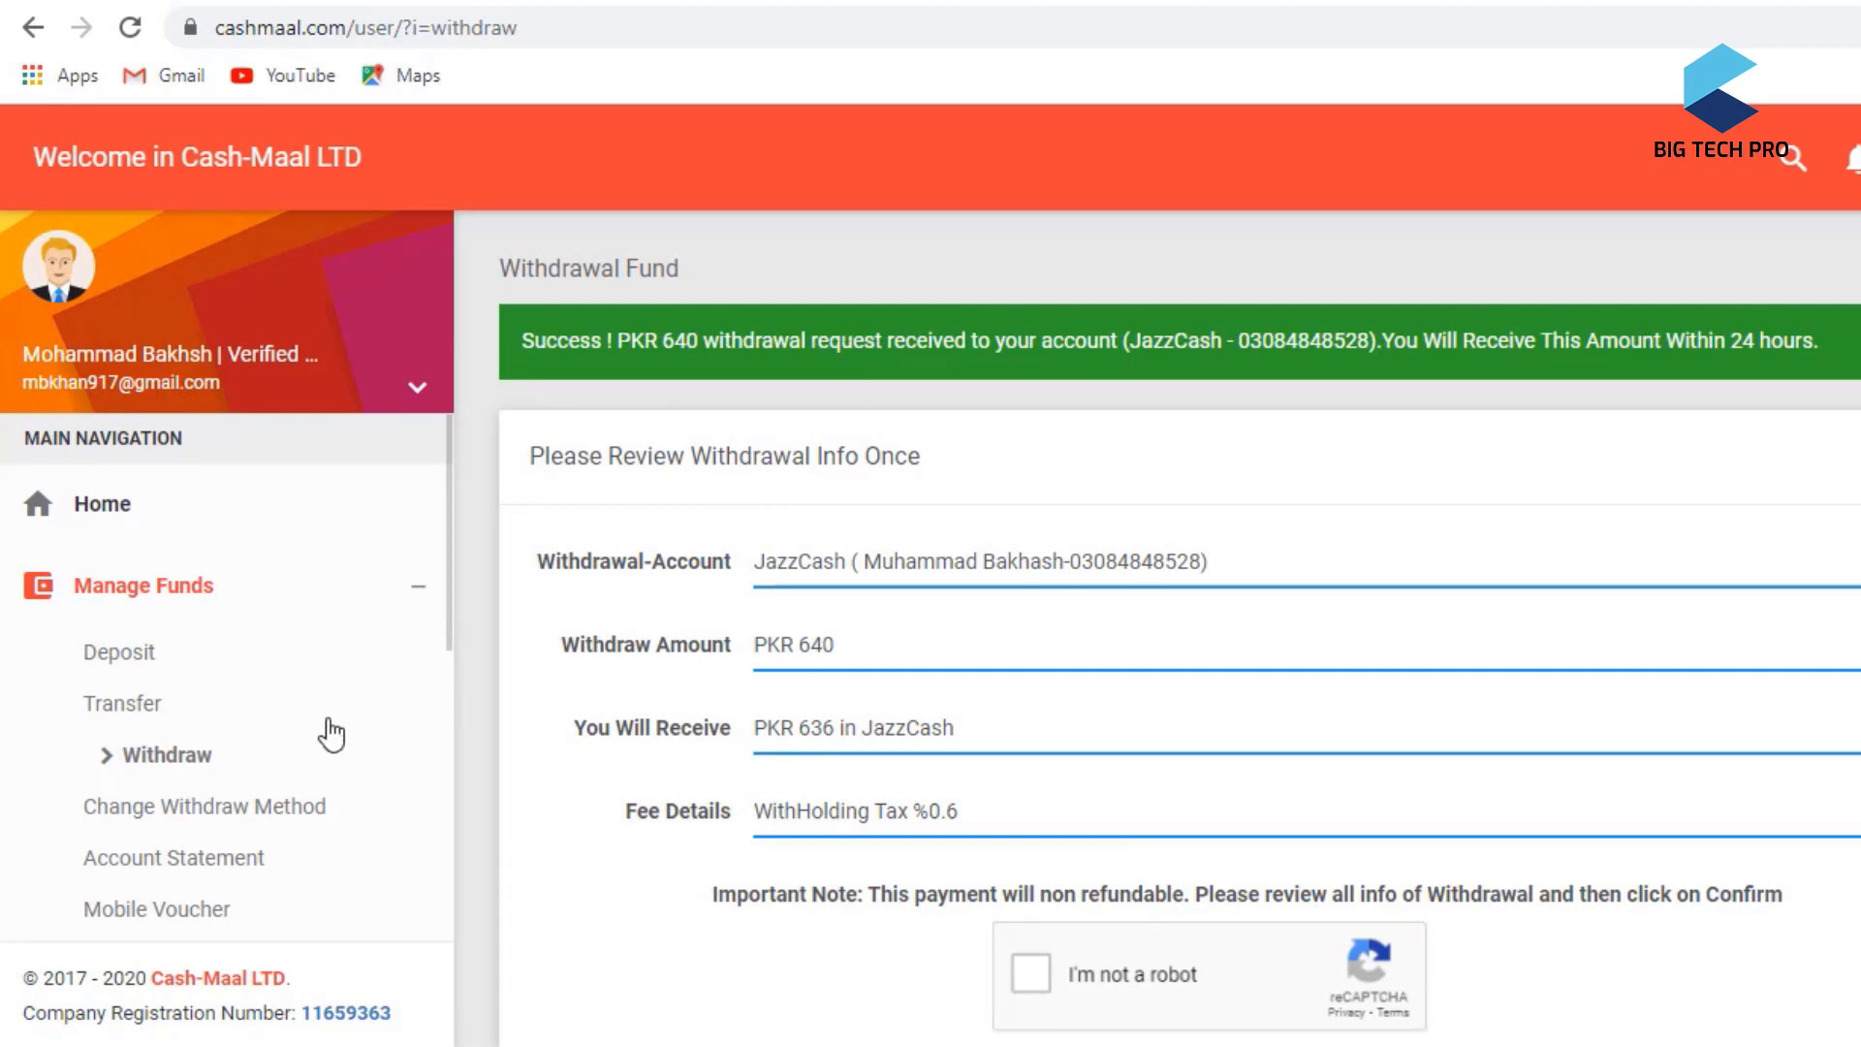
- Return to the account dashboard via Home in the sidebar
left_click(123, 516)
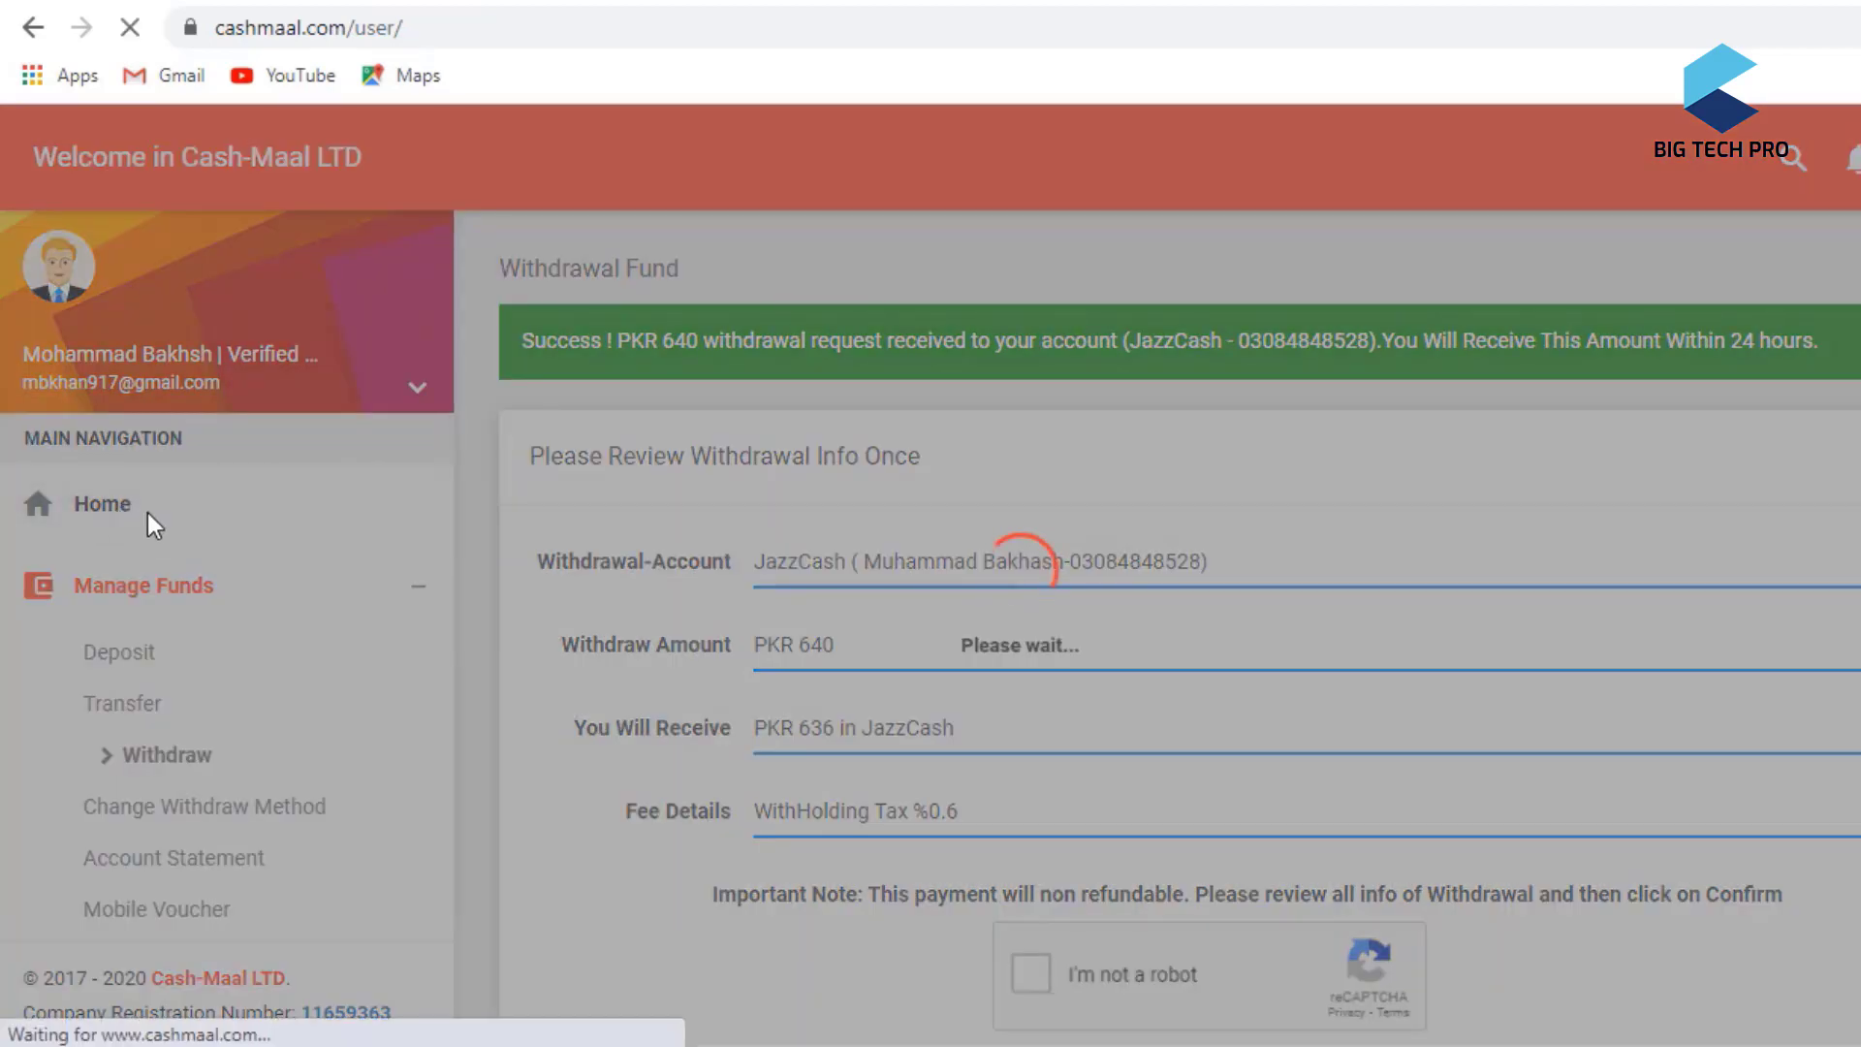